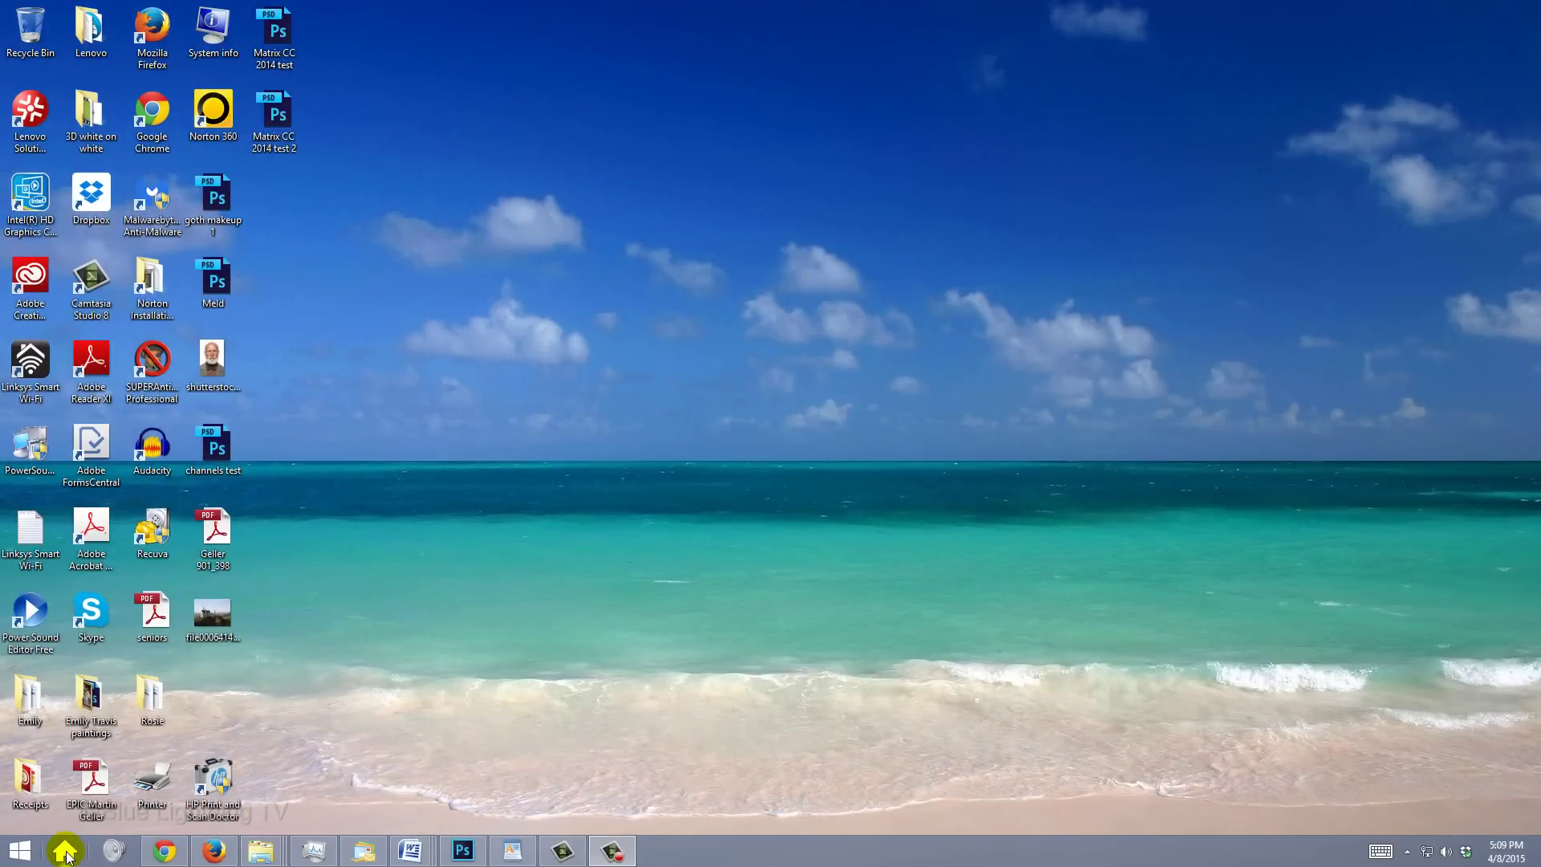
# Step: Launch Notepad and drop the shutterstock_201405494 portrait image into it as text
pyautogui.click(66, 853)
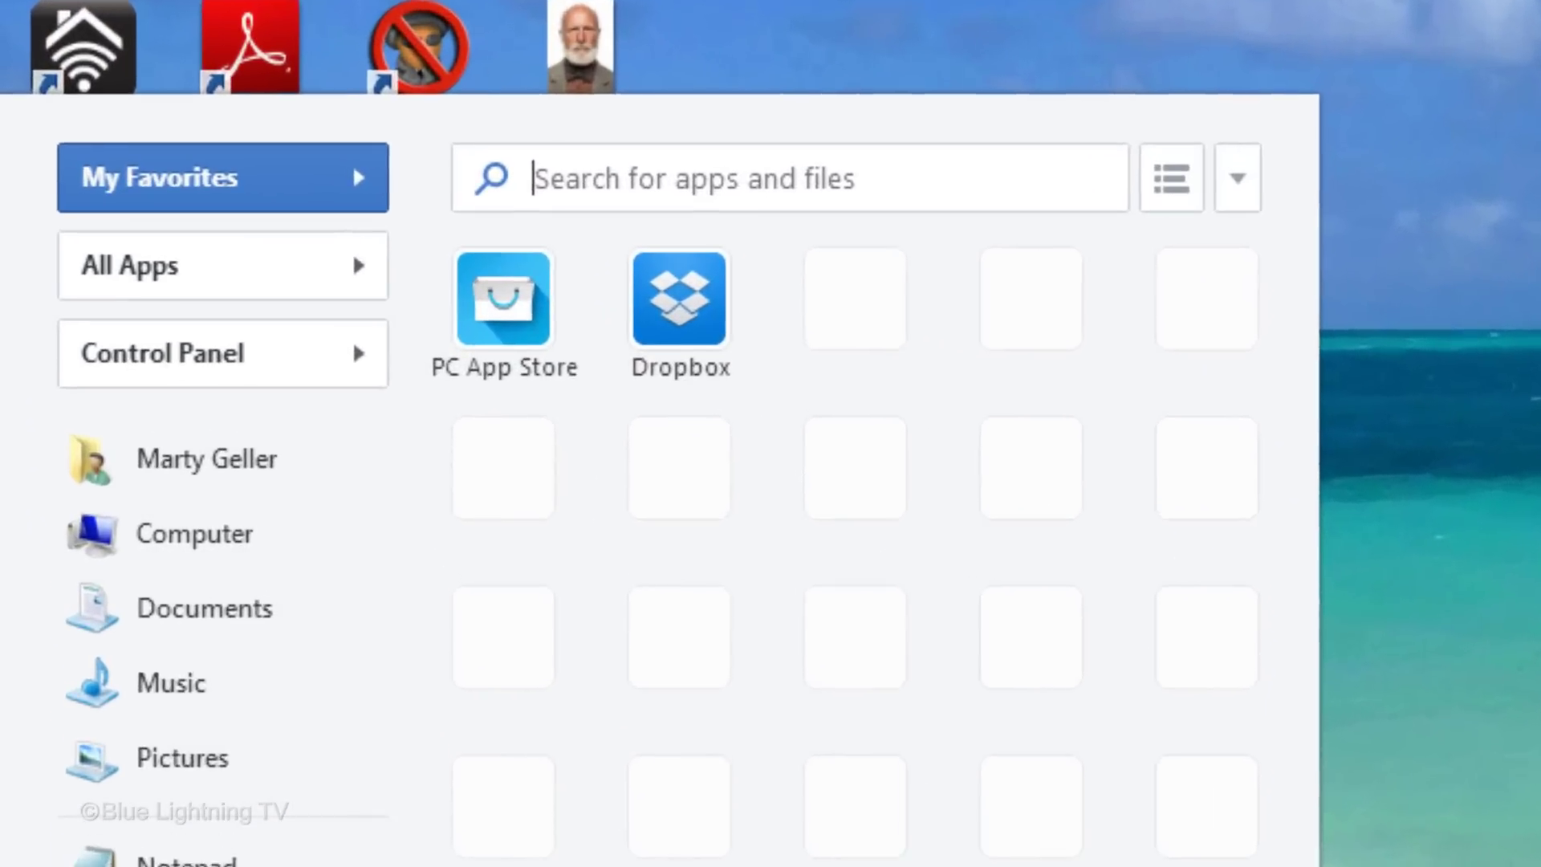
pyautogui.write('Notepad')
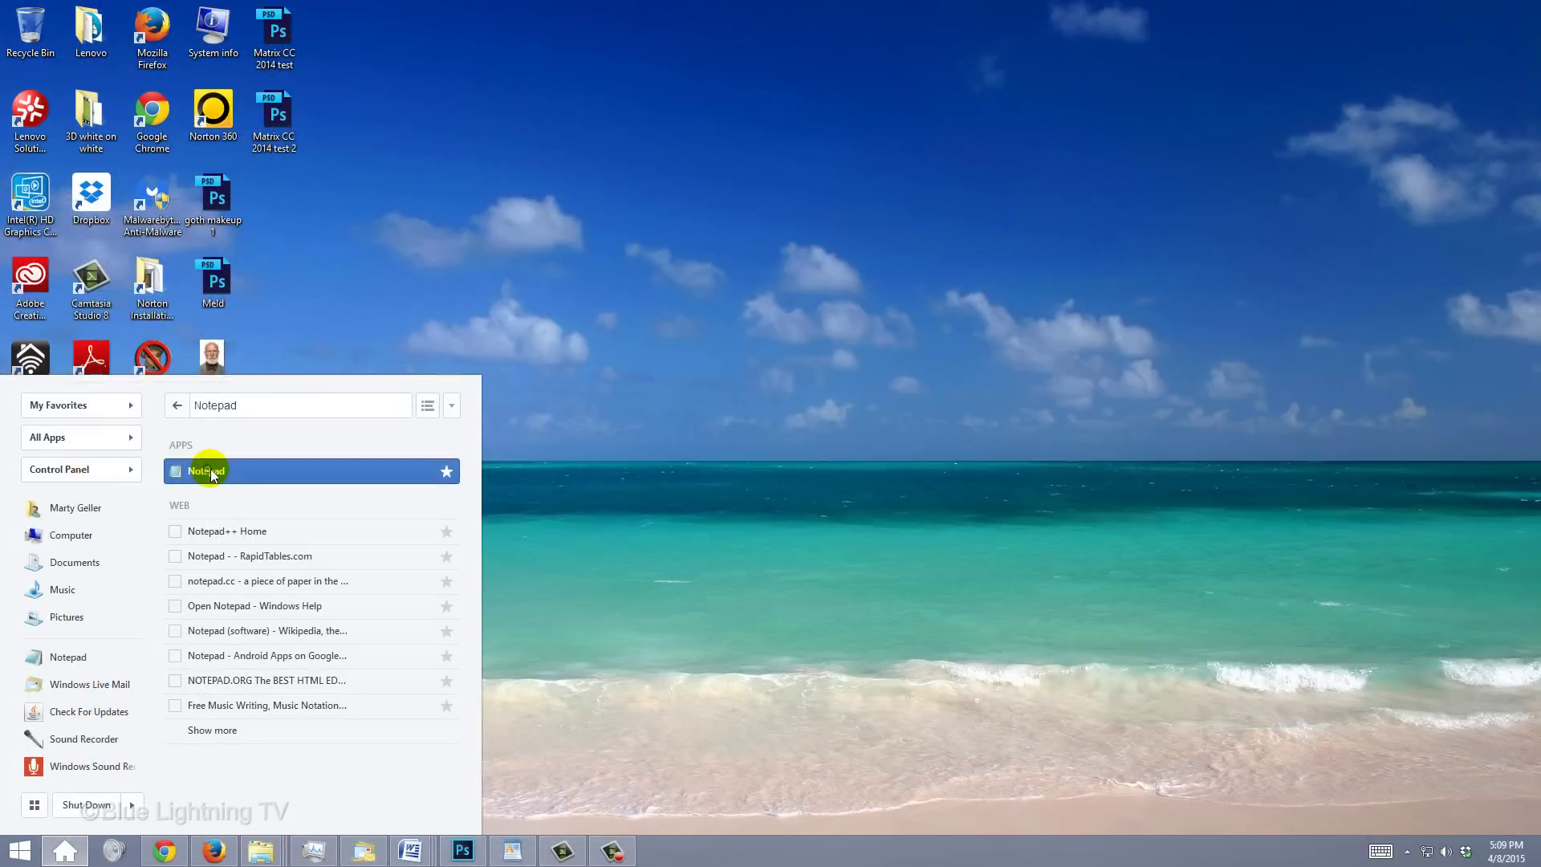
pyautogui.click(210, 472)
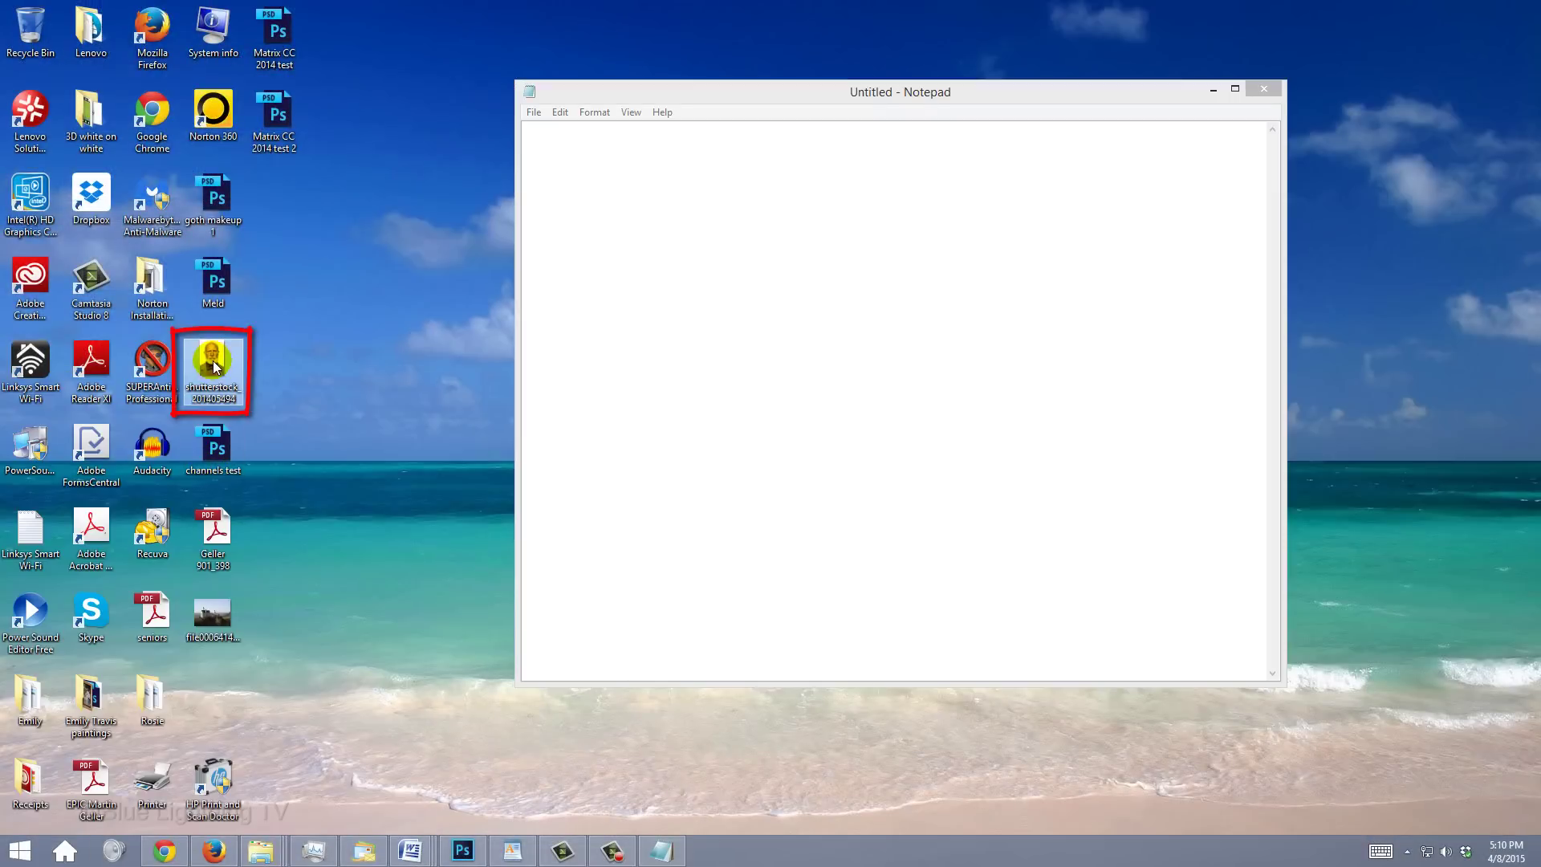
pyautogui.moveTo(213, 359); pyautogui.dragTo(721, 303)
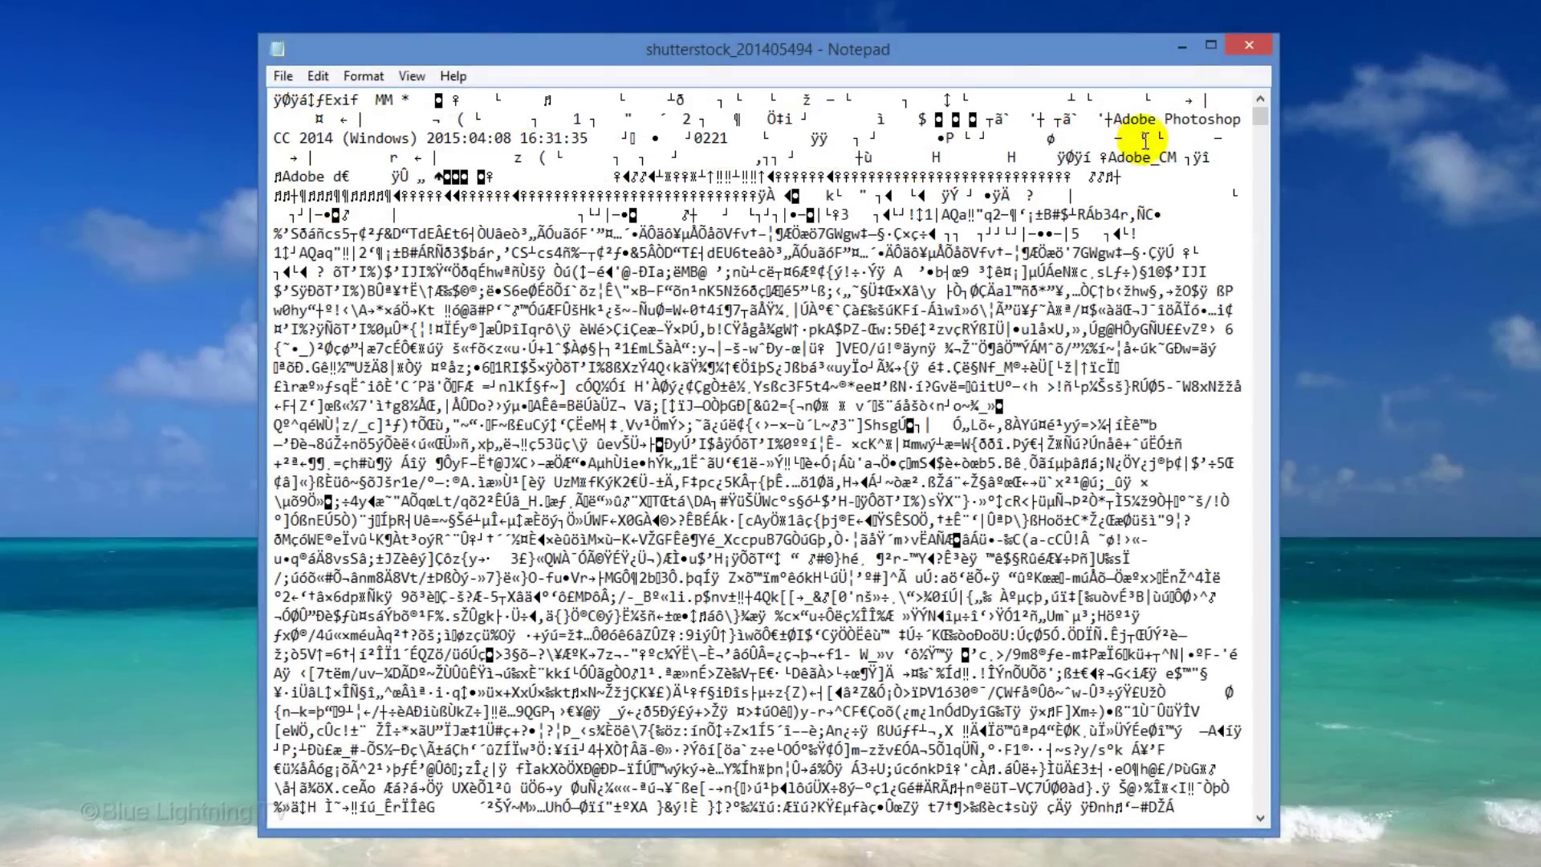
# Step: Select and copy all of the image's garbled characters, then minimize Notepad
pyautogui.moveTo(1260, 114); pyautogui.dragTo(1262, 137)
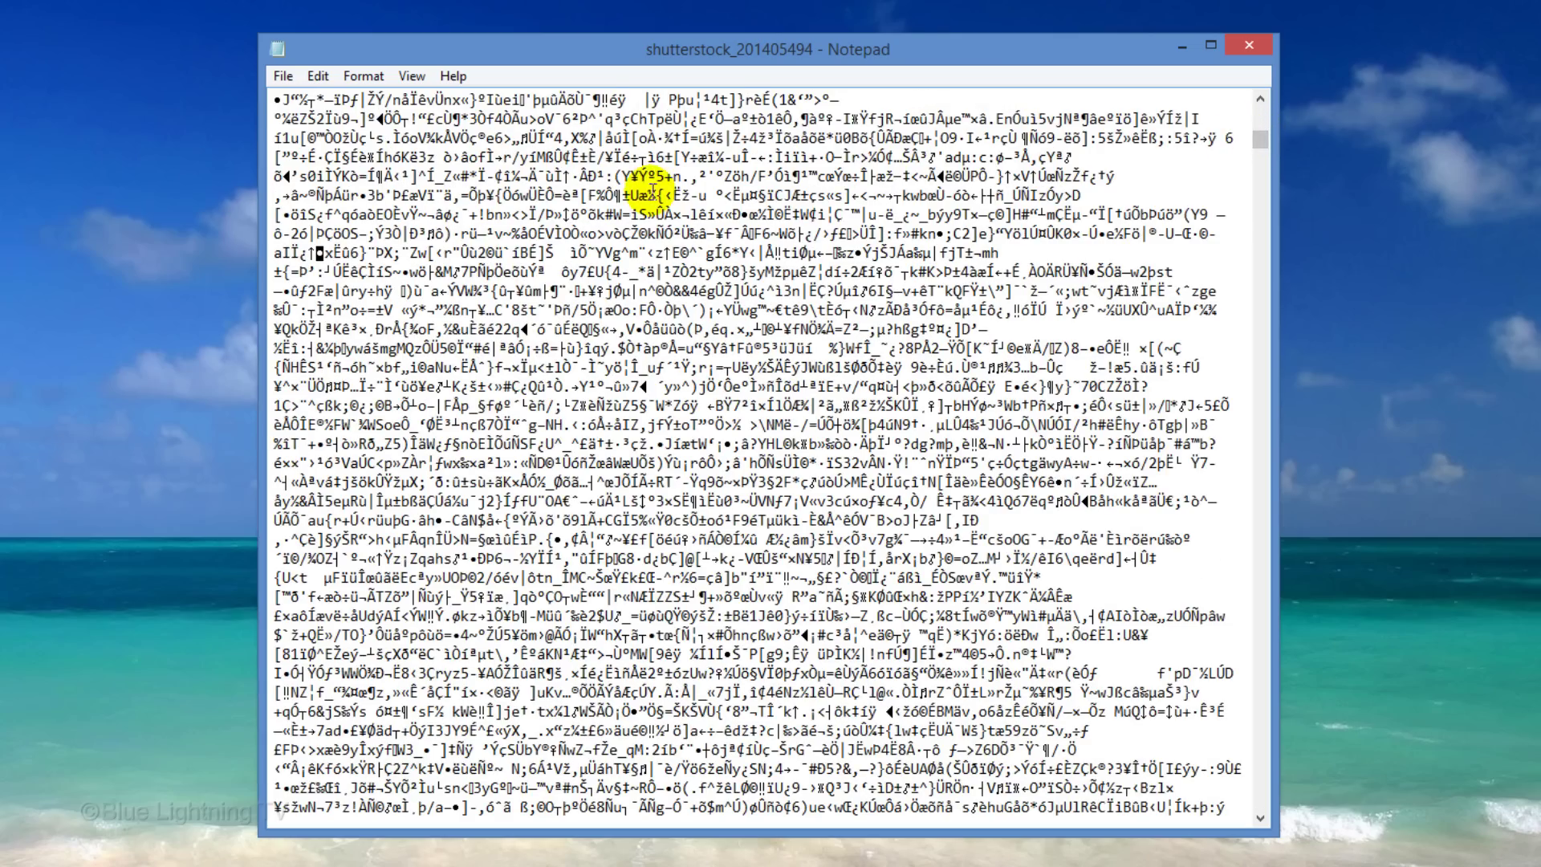
pyautogui.click(273, 195)
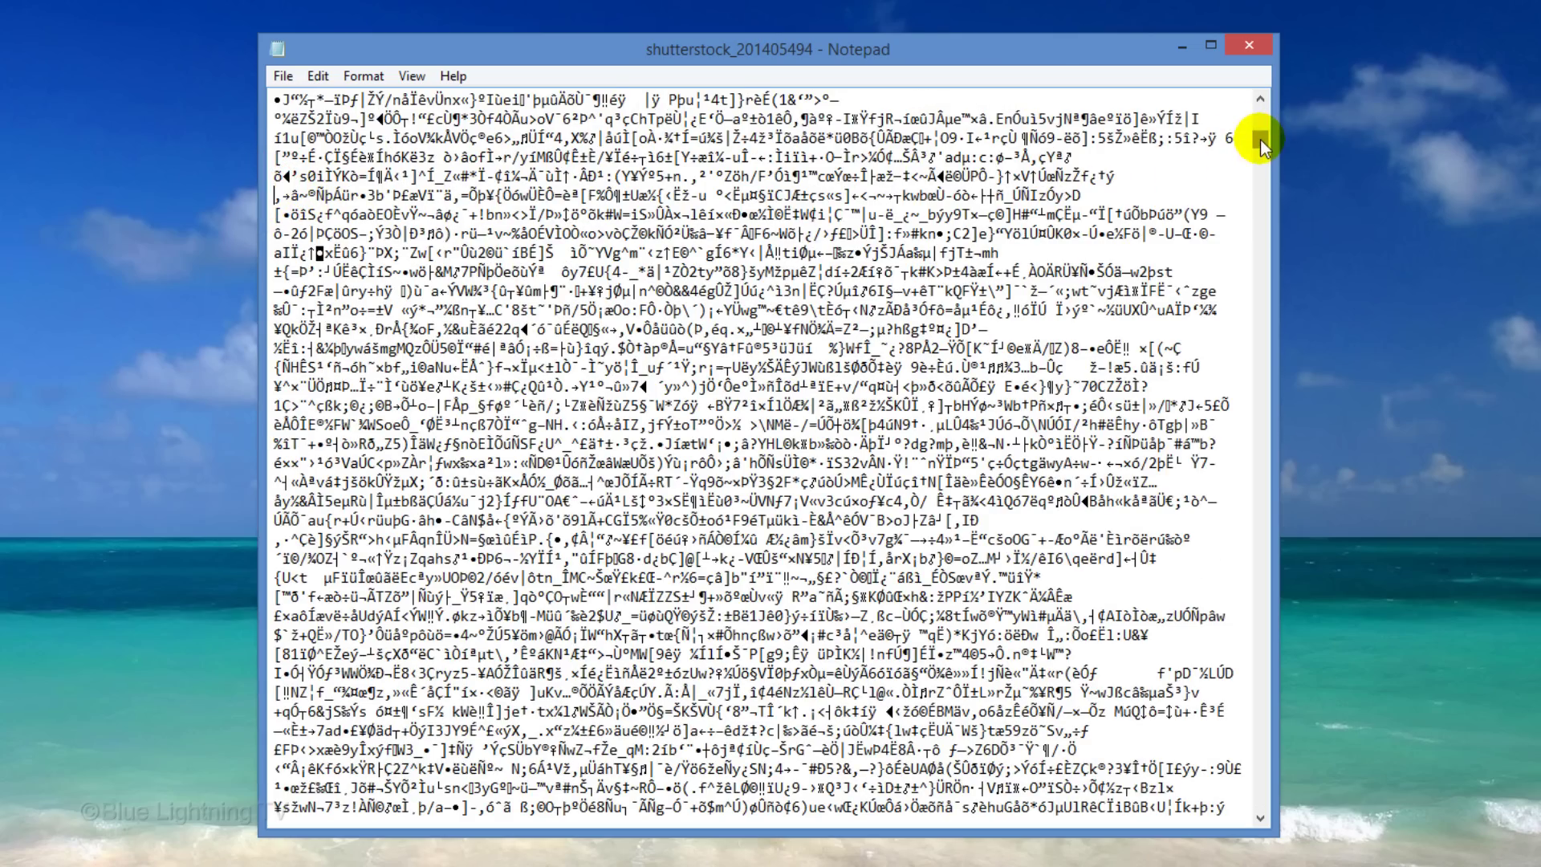
pyautogui.moveTo(1259, 138); pyautogui.dragTo(1260, 241)
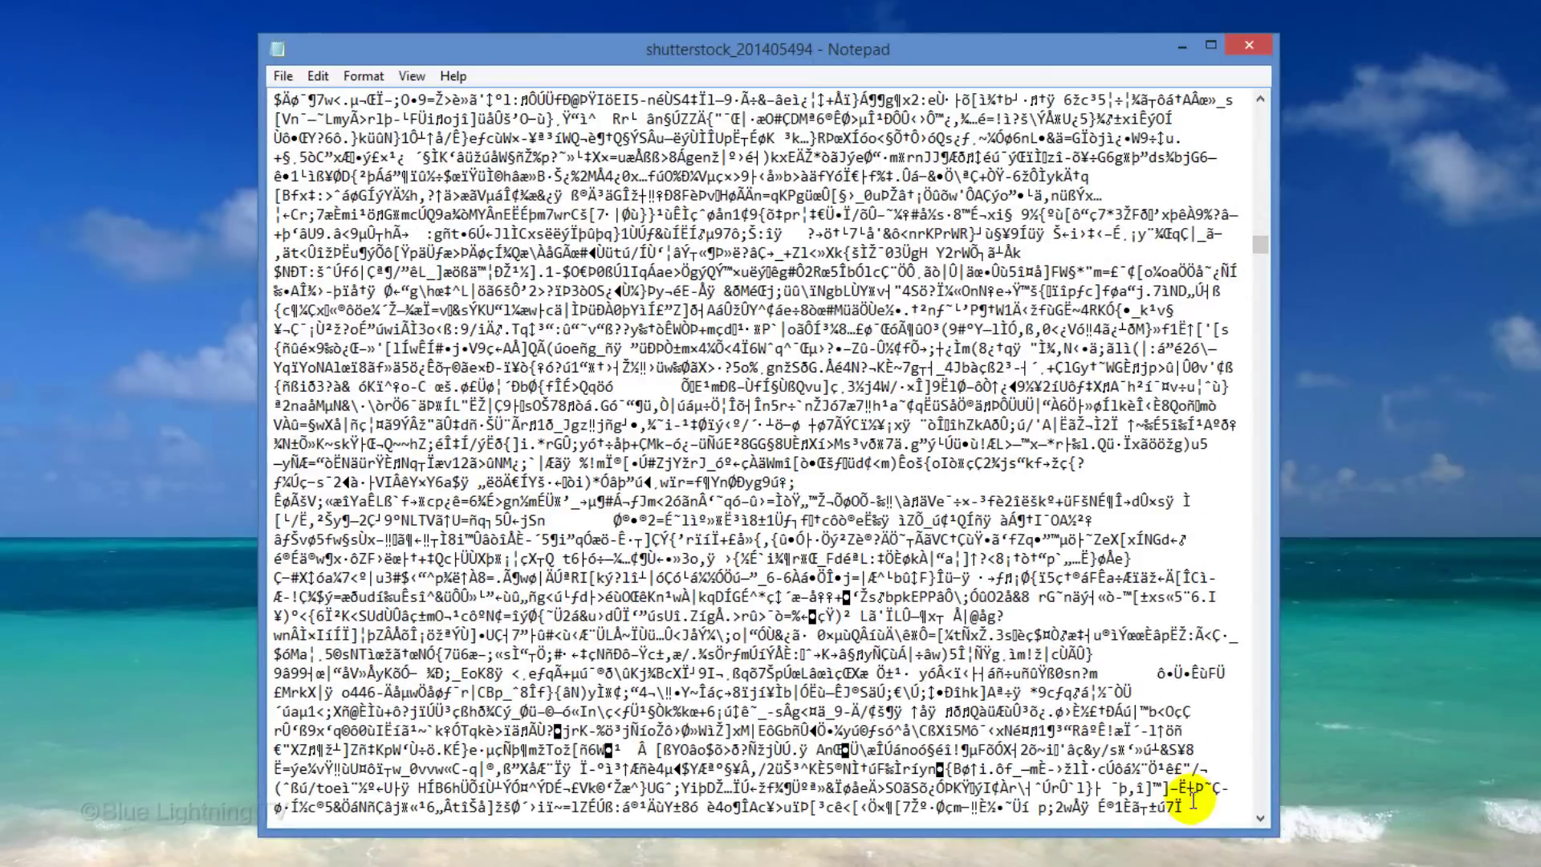
pyautogui.press('shift')
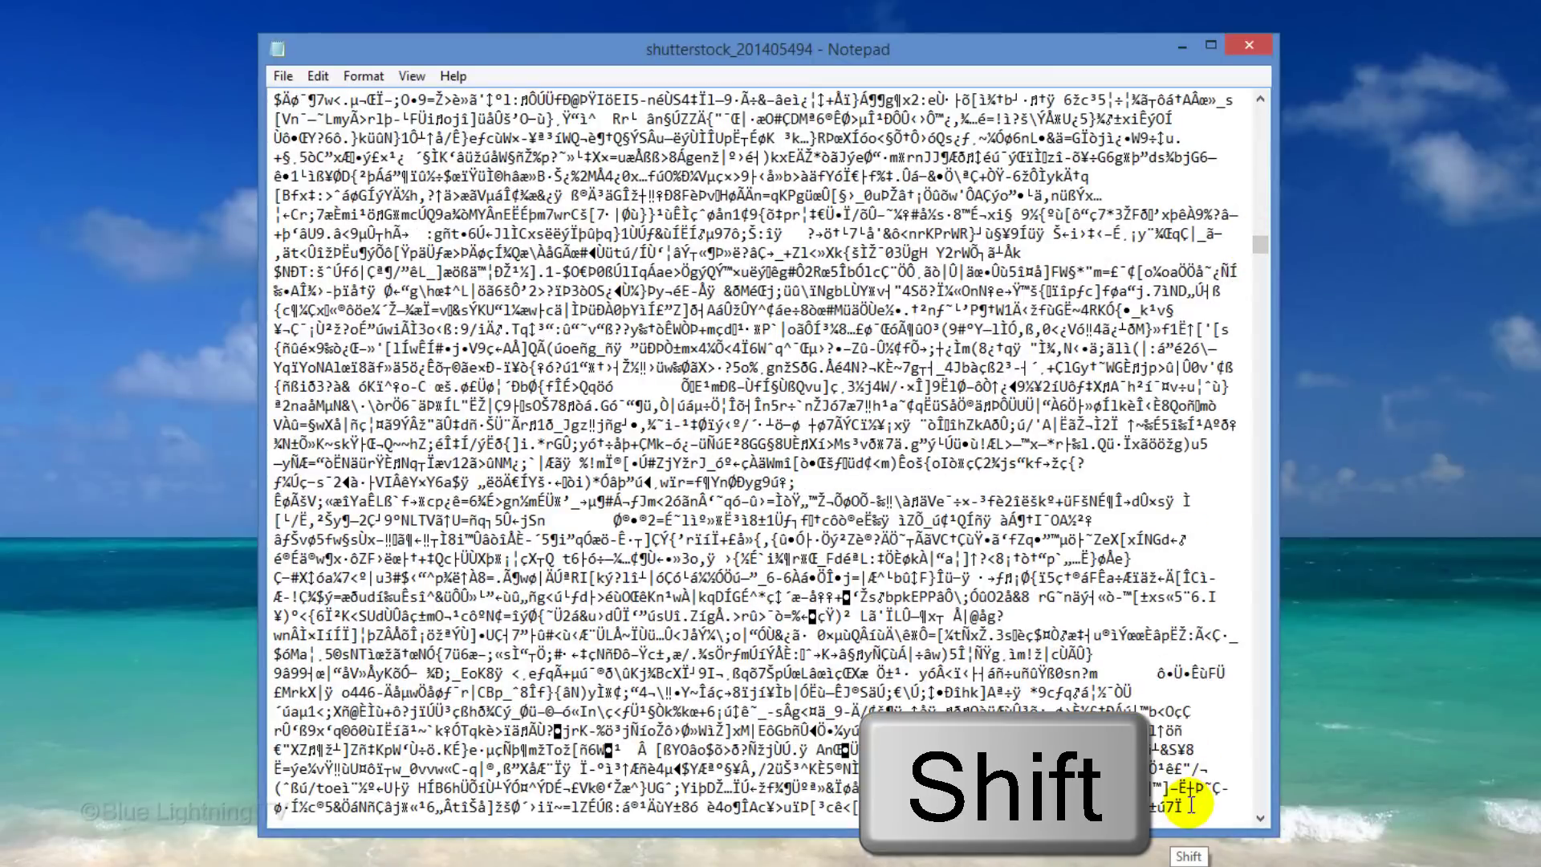
pyautogui.keyDown('shift'); pyautogui.click(1191, 804); pyautogui.keyUp('shift')
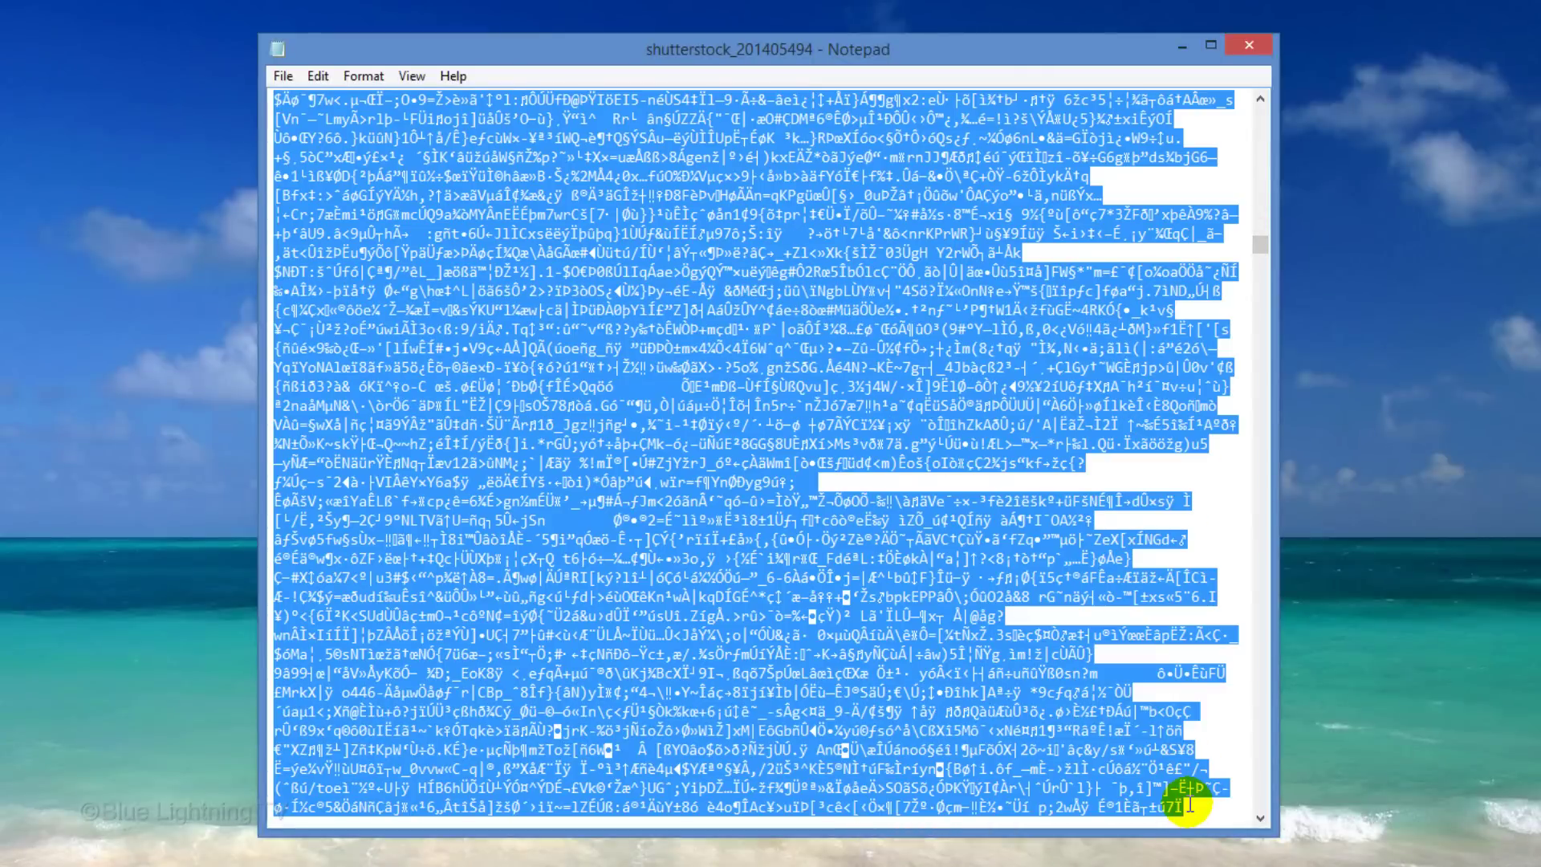
pyautogui.hotkey('ctrl', 'c')
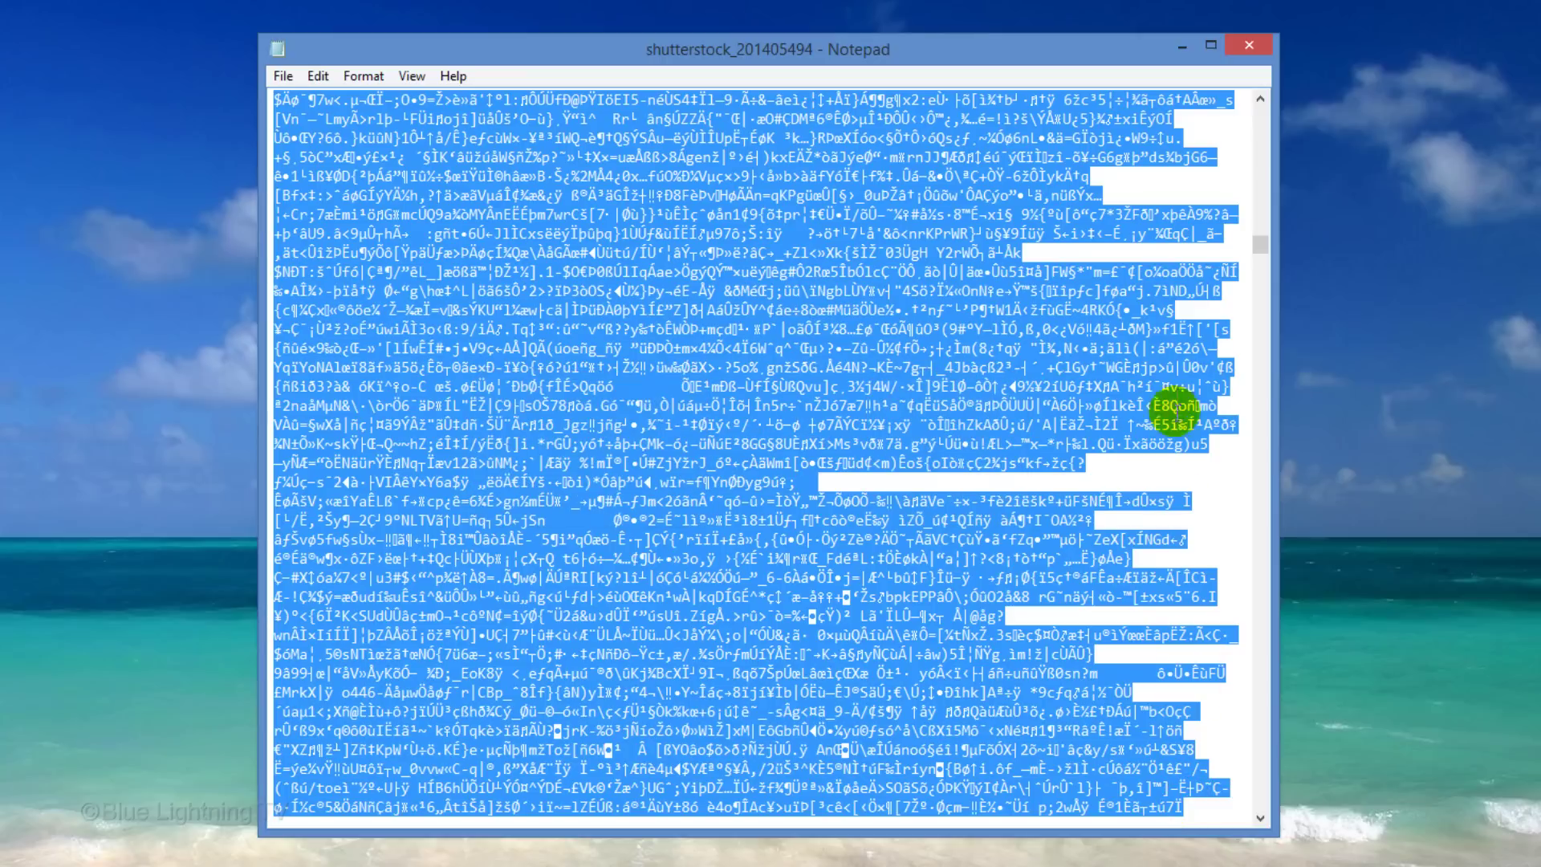
pyautogui.click(1182, 50)
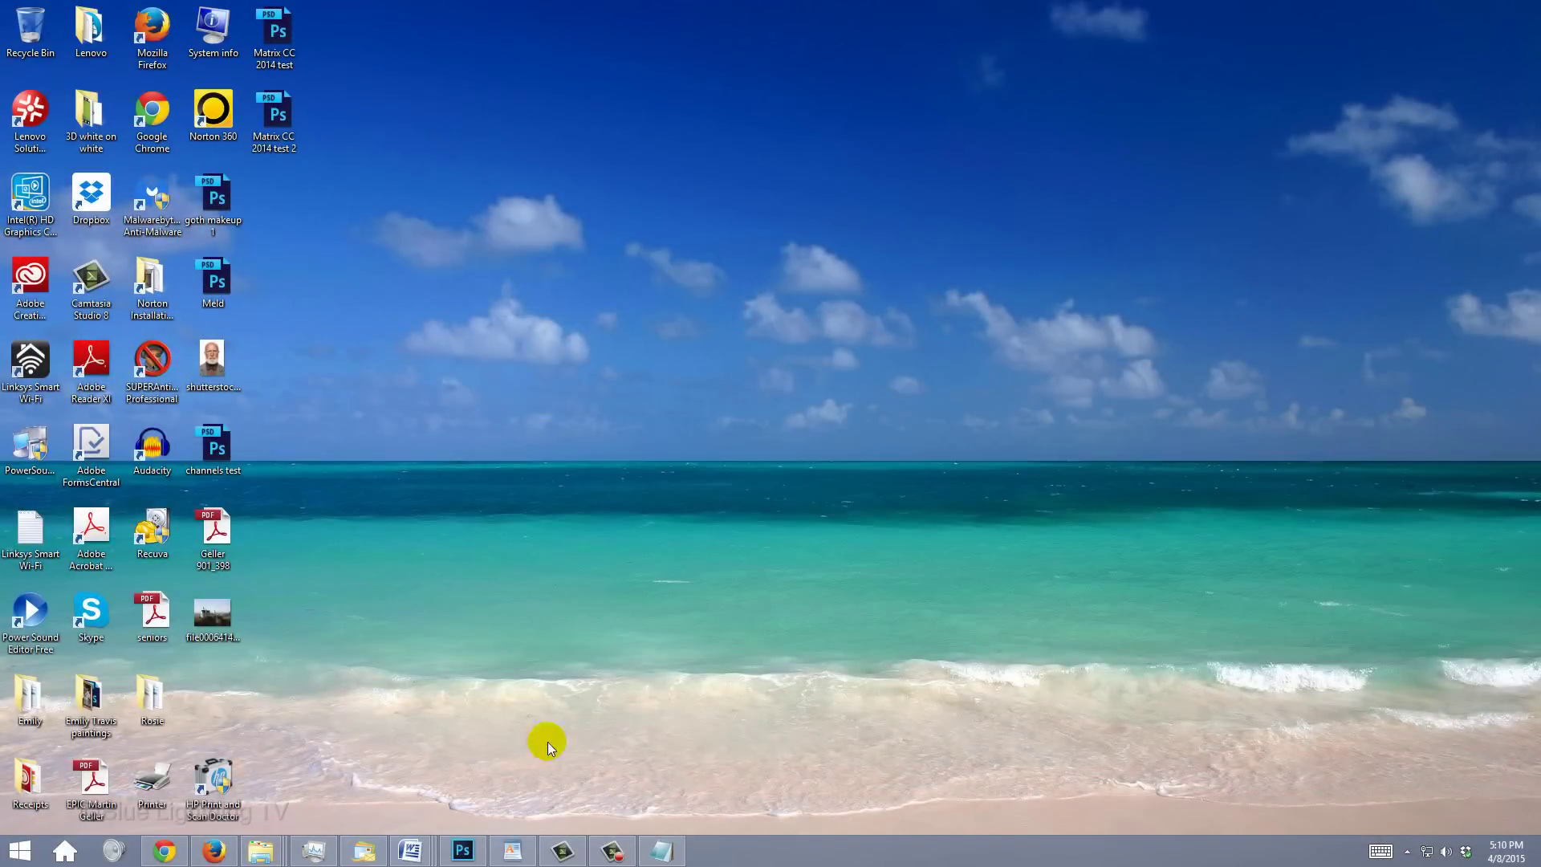
# Step: Create a new 1550 × 870 px document at 150 ppi in Photoshop
pyautogui.click(469, 850)
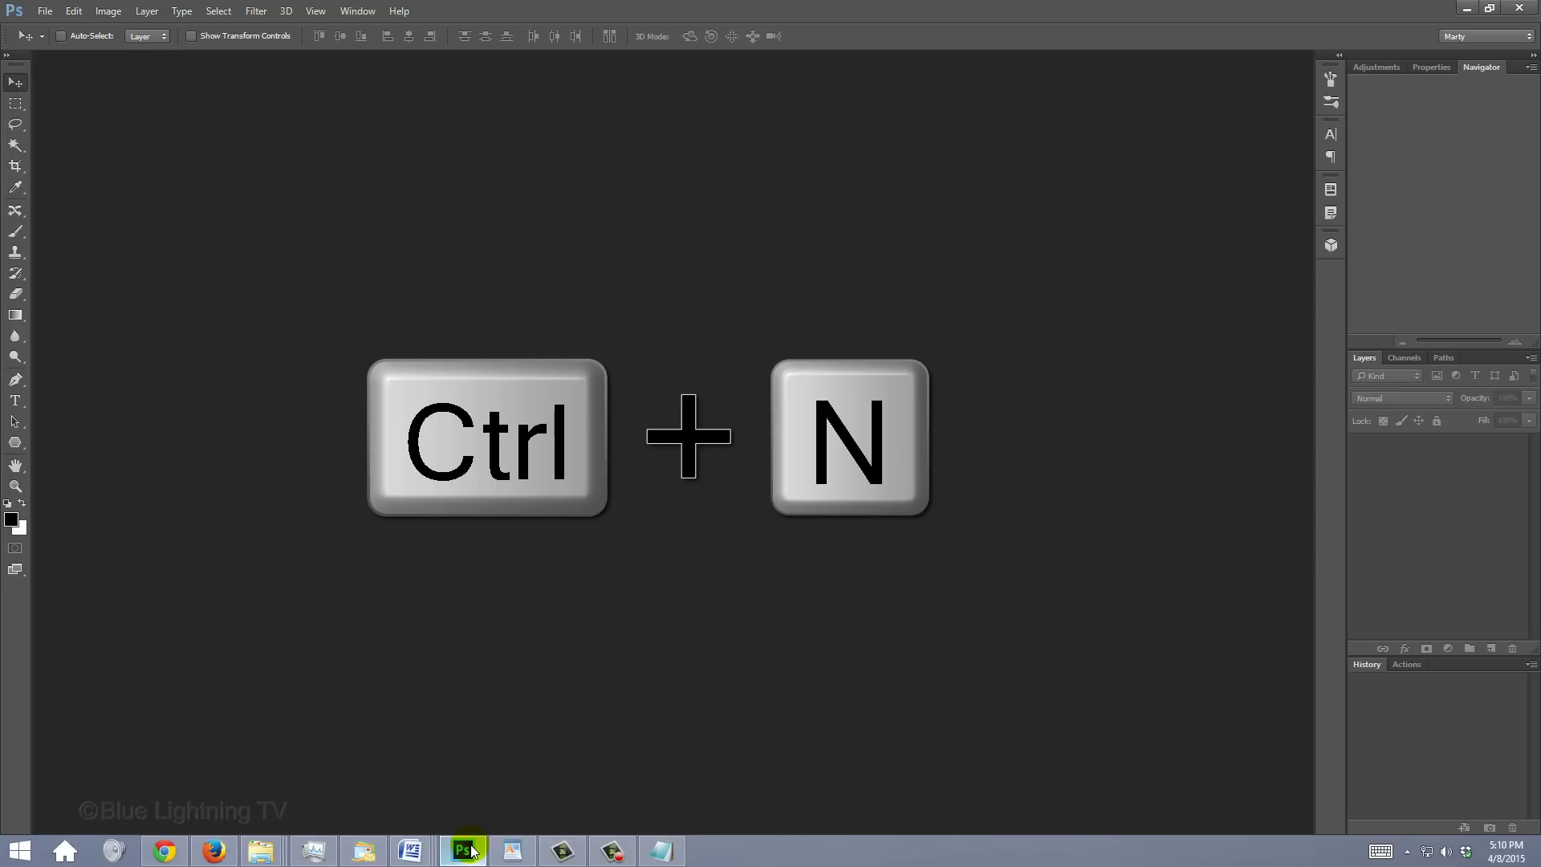
pyautogui.hotkey('ctrl', 'n')
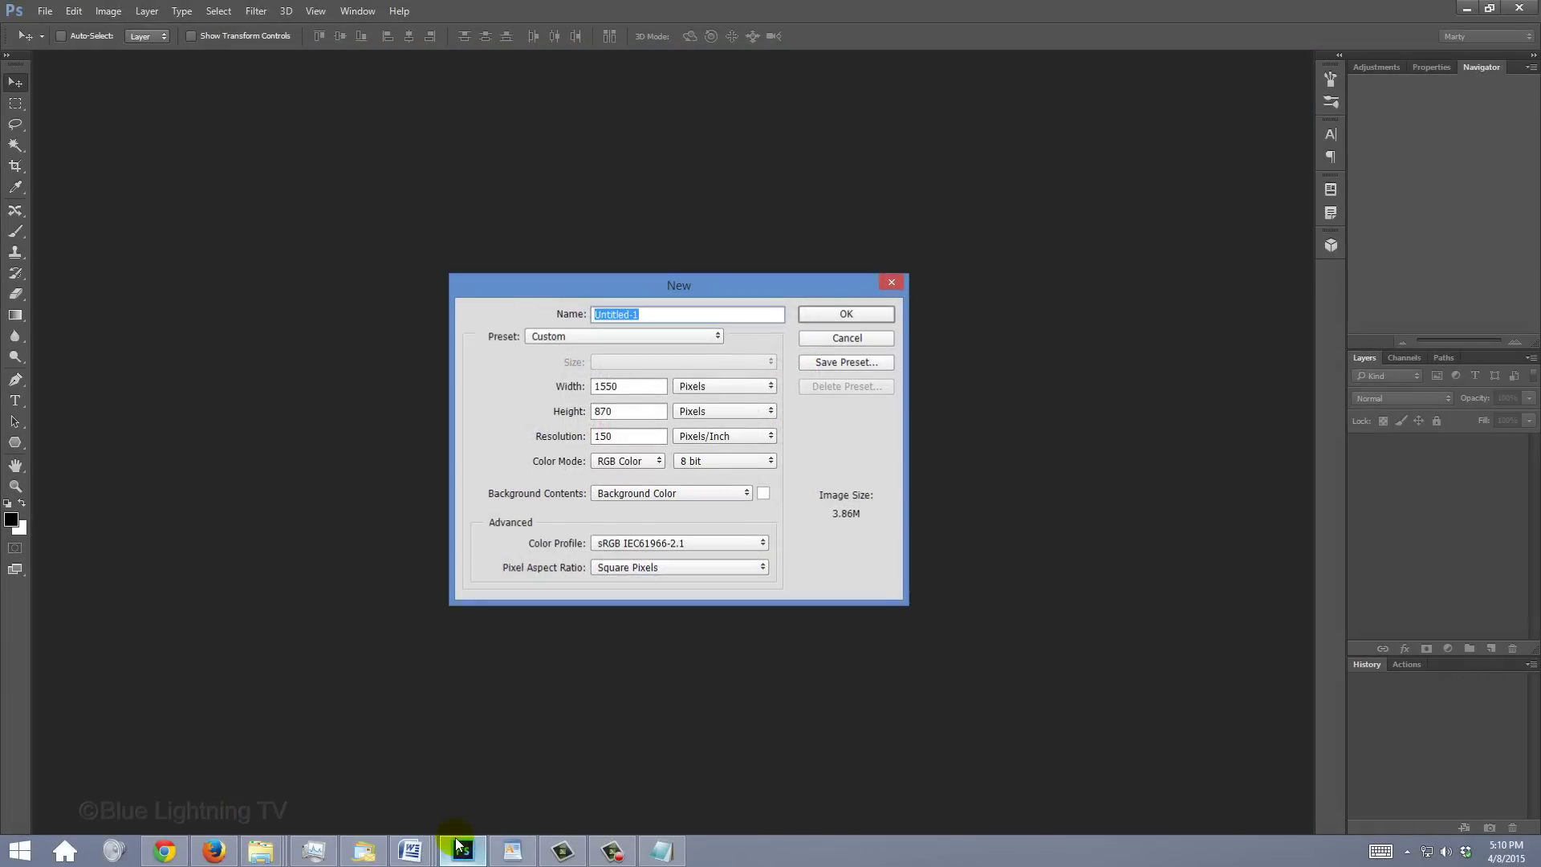
pyautogui.press('Return')
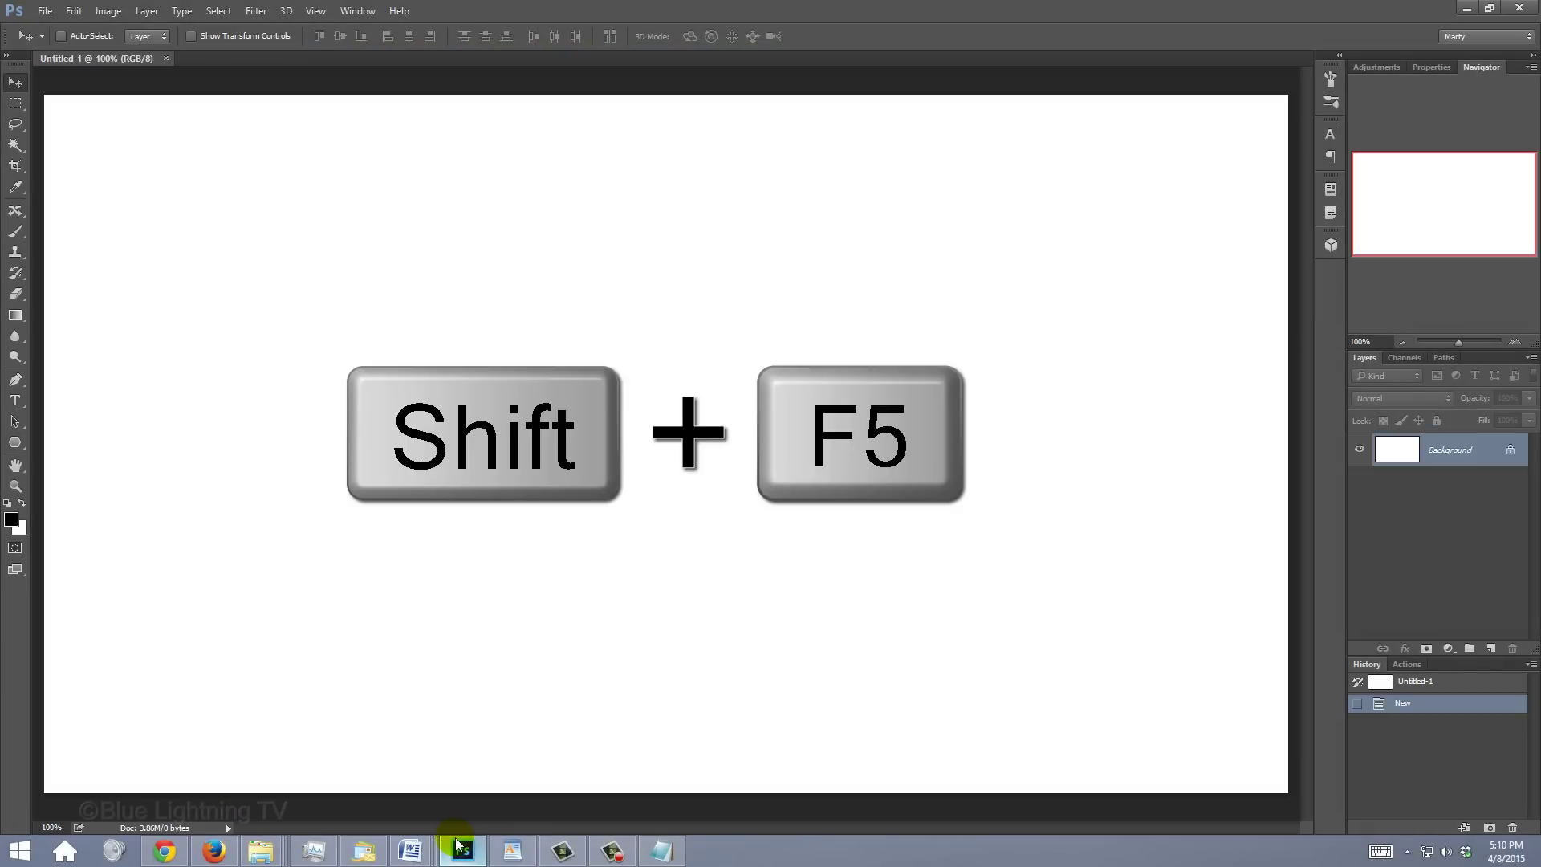
# Step: Choose Black as the fill contents for the new canvas
pyautogui.hotkey('shift', 'F5')
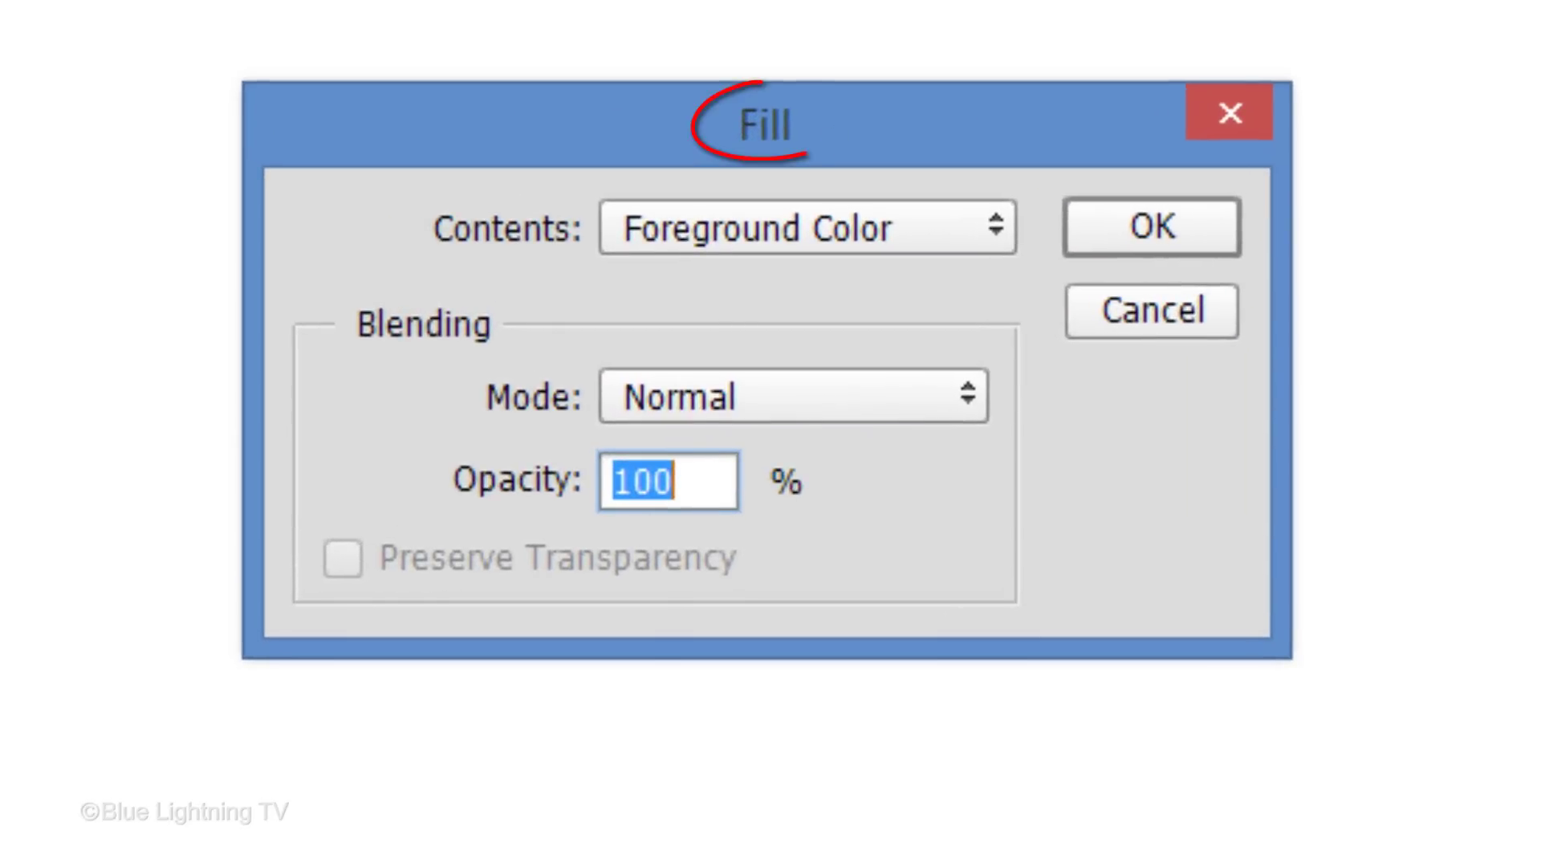
pyautogui.click(983, 233)
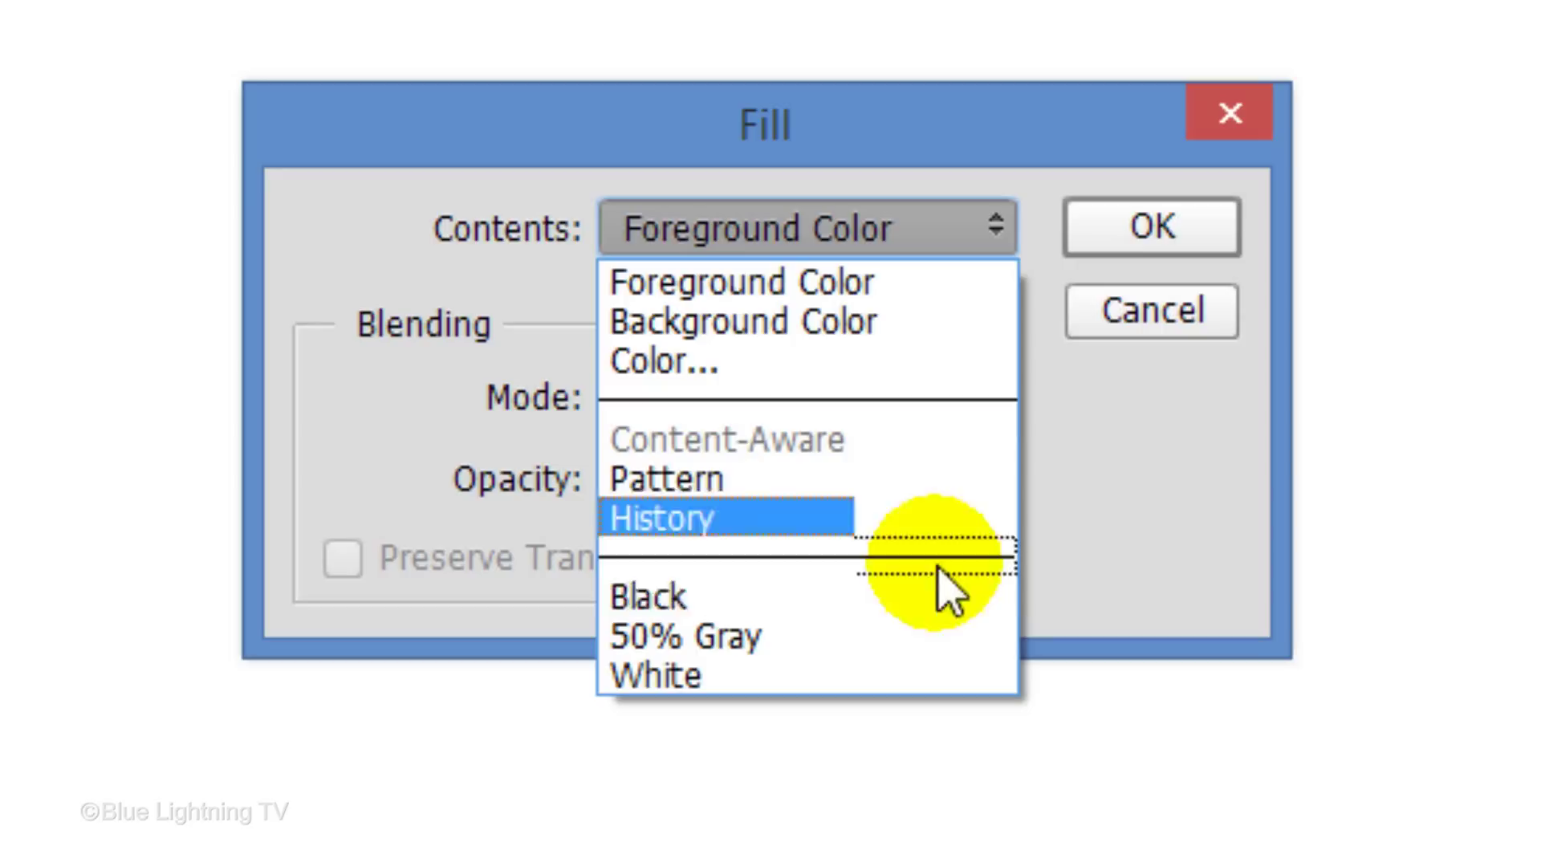
pyautogui.click(937, 603)
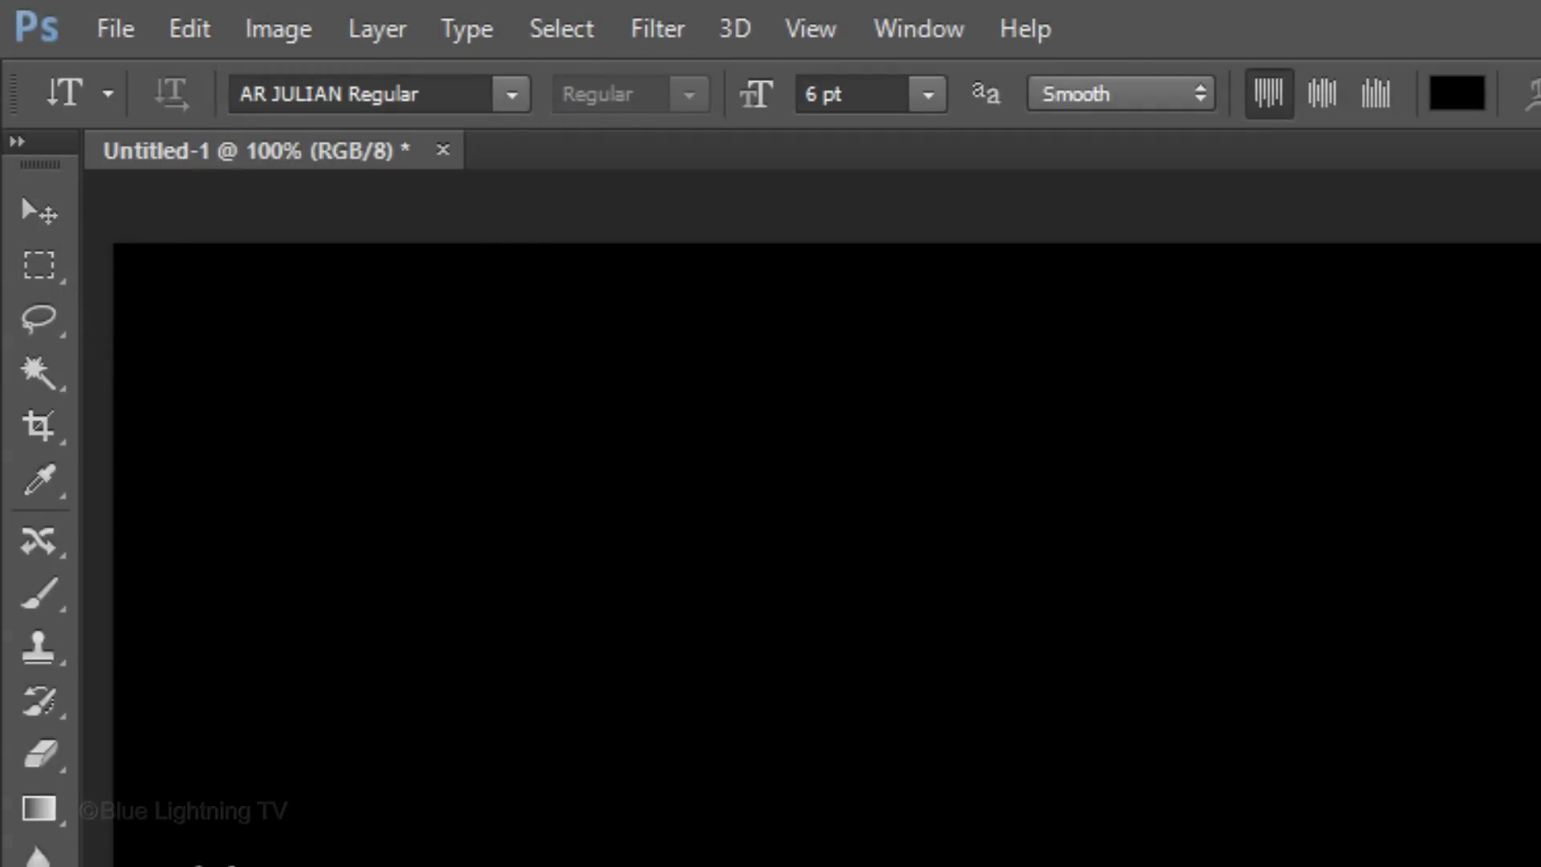
# Step: Set the type font to Benegraphic Regular with anti-aliasing set to None
pyautogui.click(441, 93)
pyautogui.write('Bene')
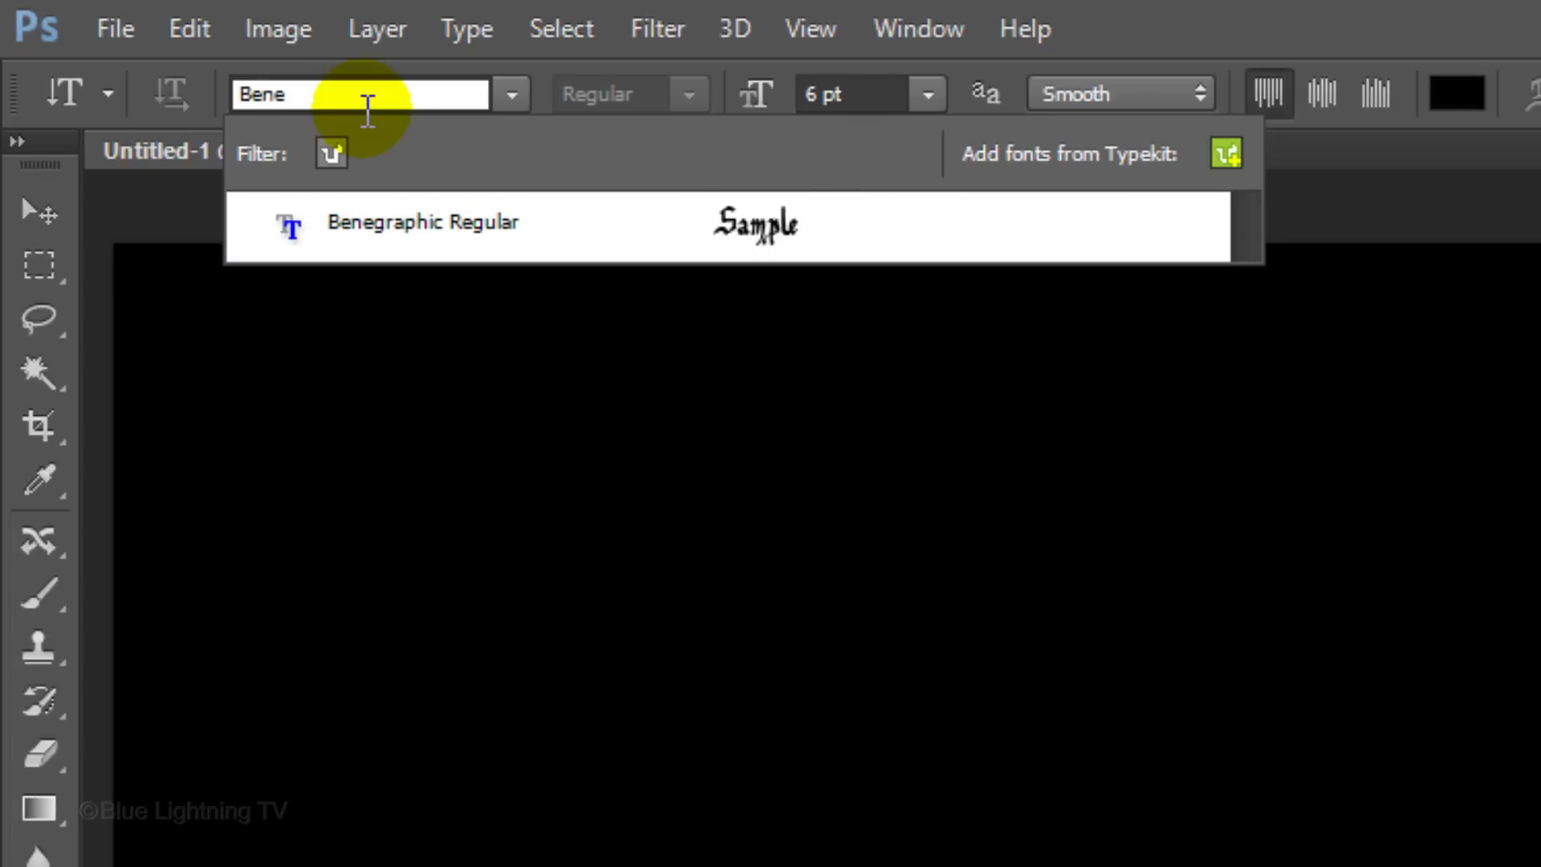
pyautogui.click(398, 218)
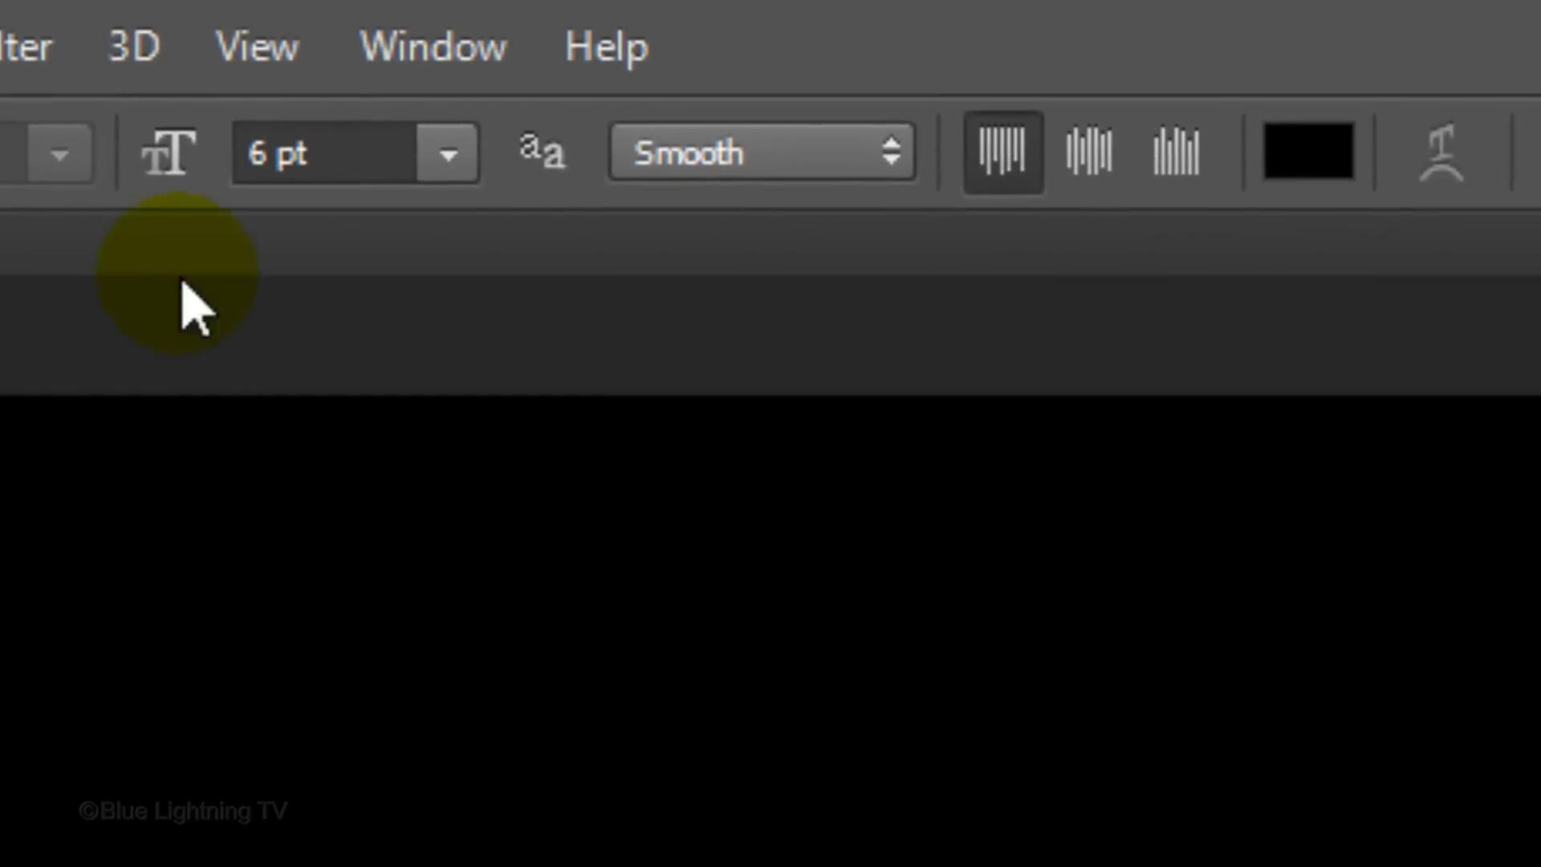
pyautogui.click(772, 151)
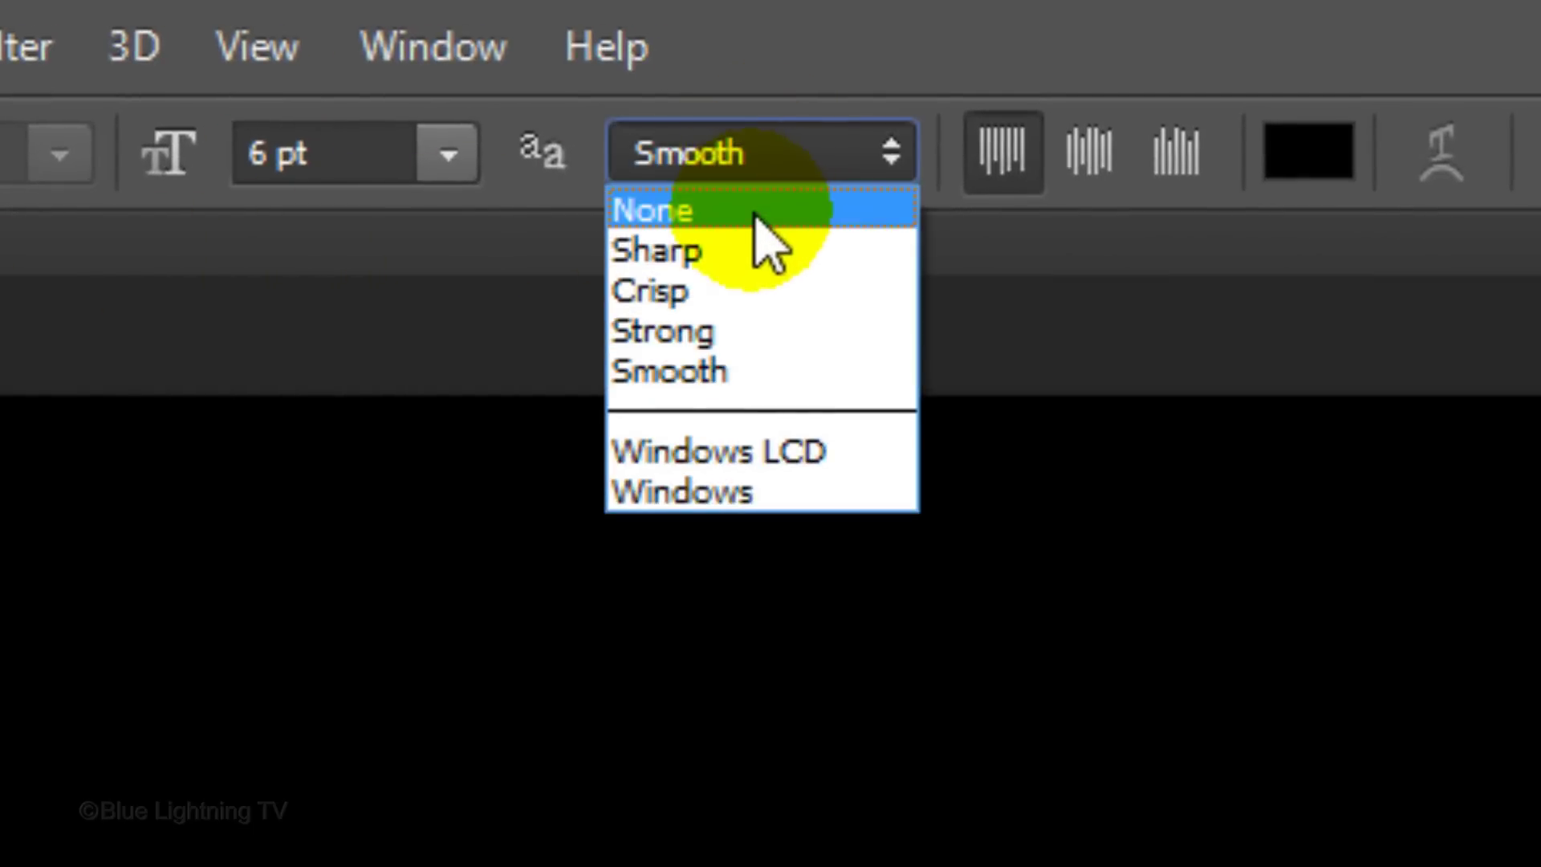
pyautogui.click(755, 212)
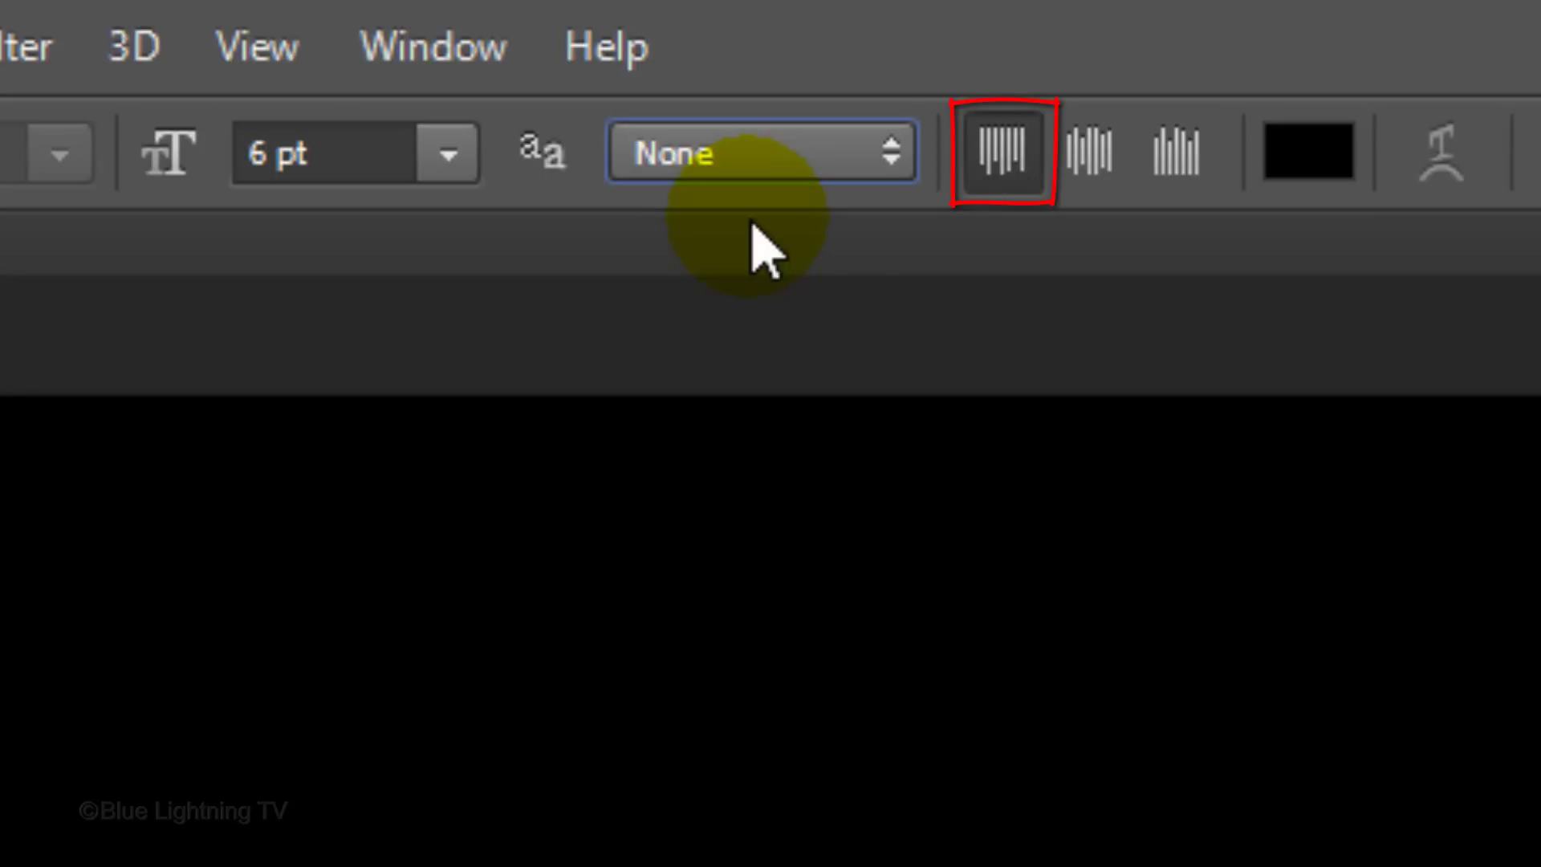
# Step: Set the text colour to bright green 00FF0C
pyautogui.click(1326, 166)
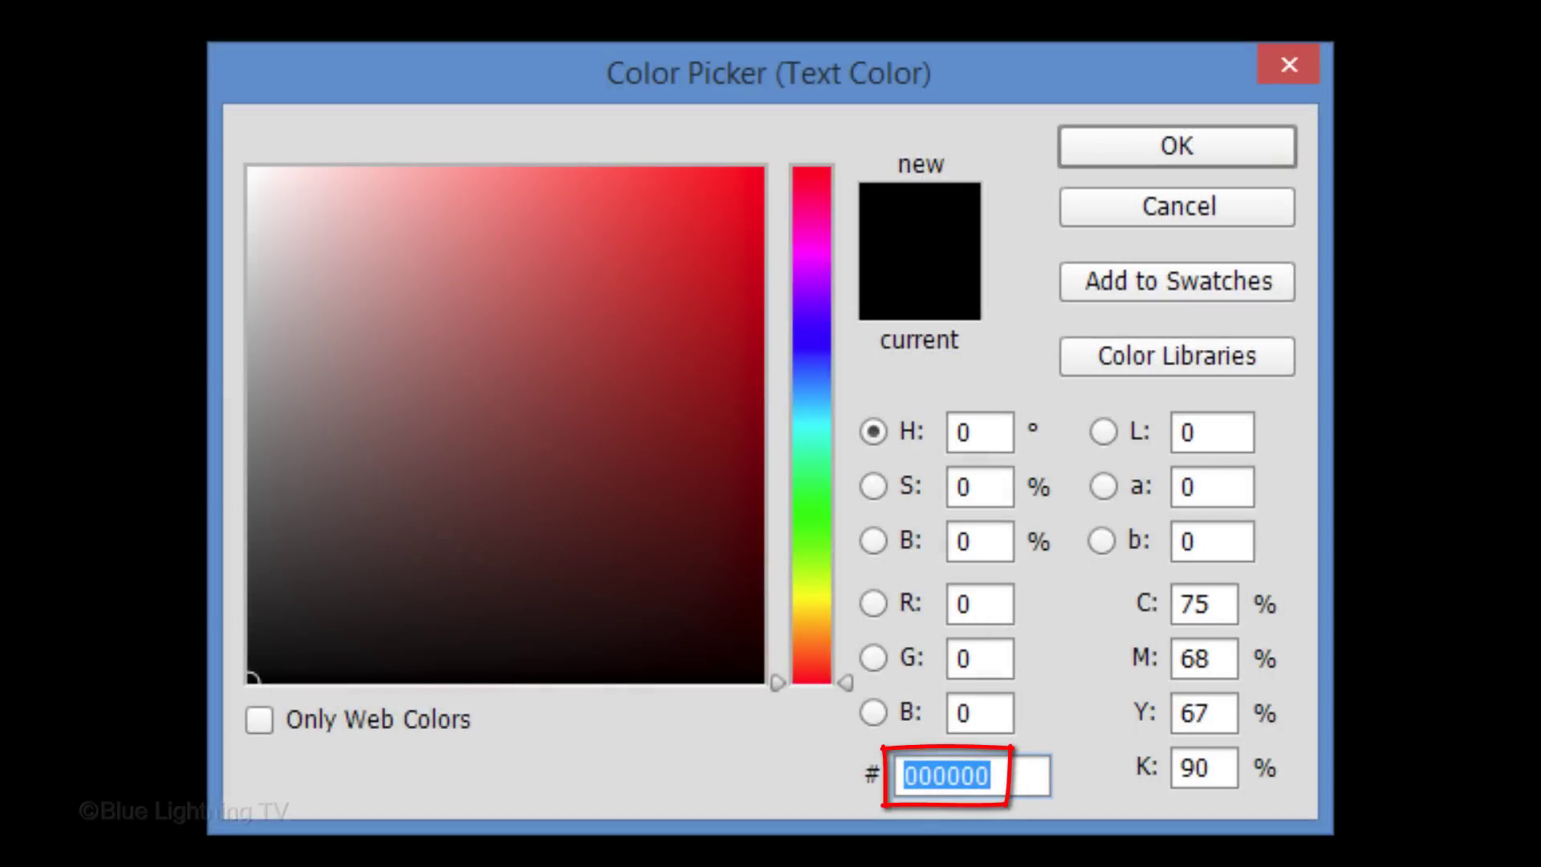
pyautogui.write('00F')
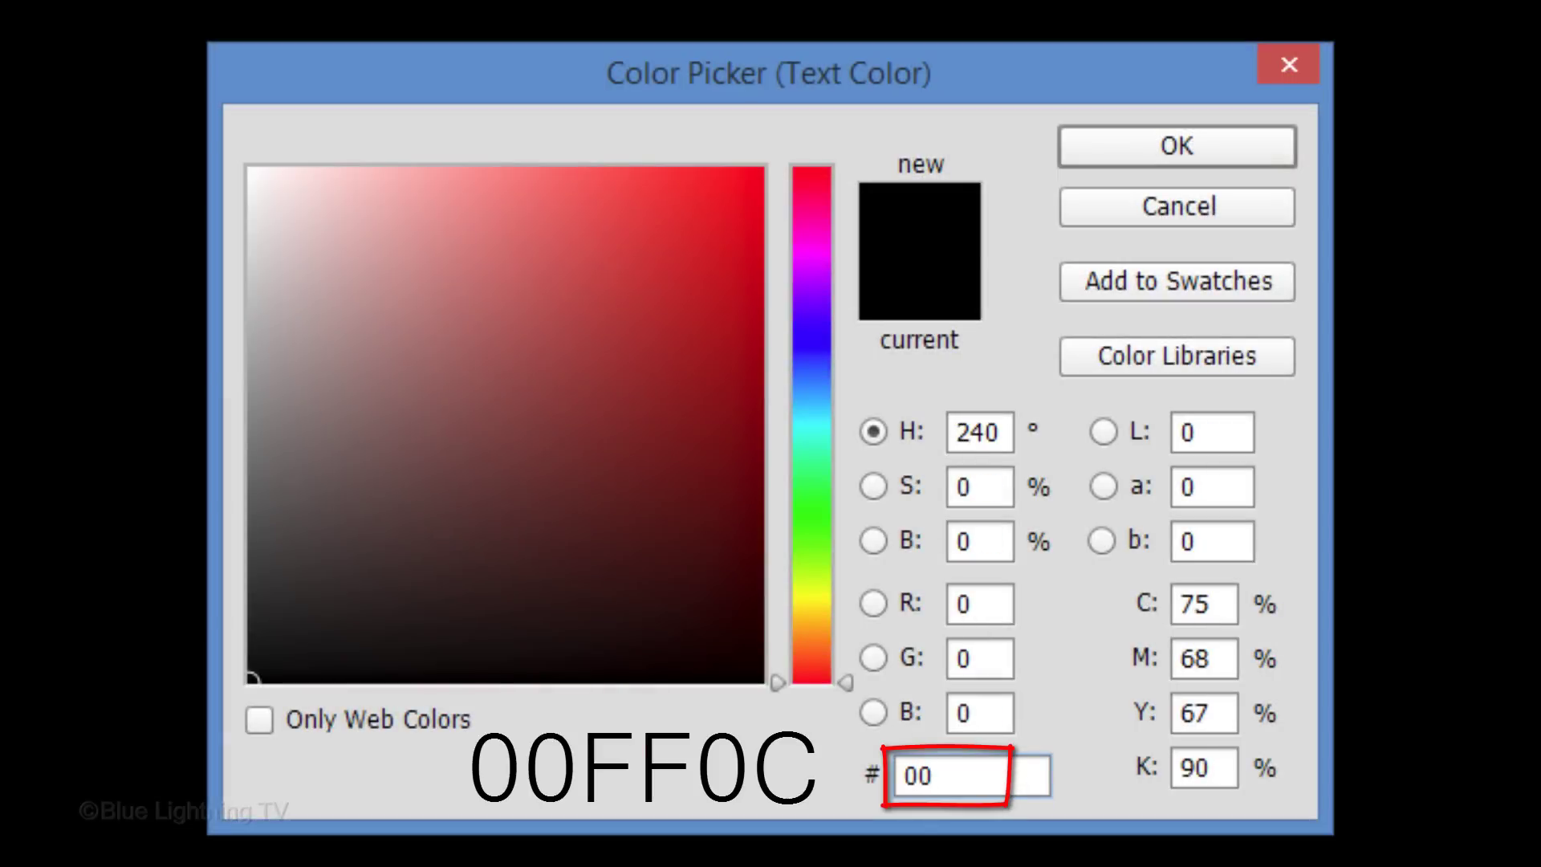
pyautogui.write('F0C')
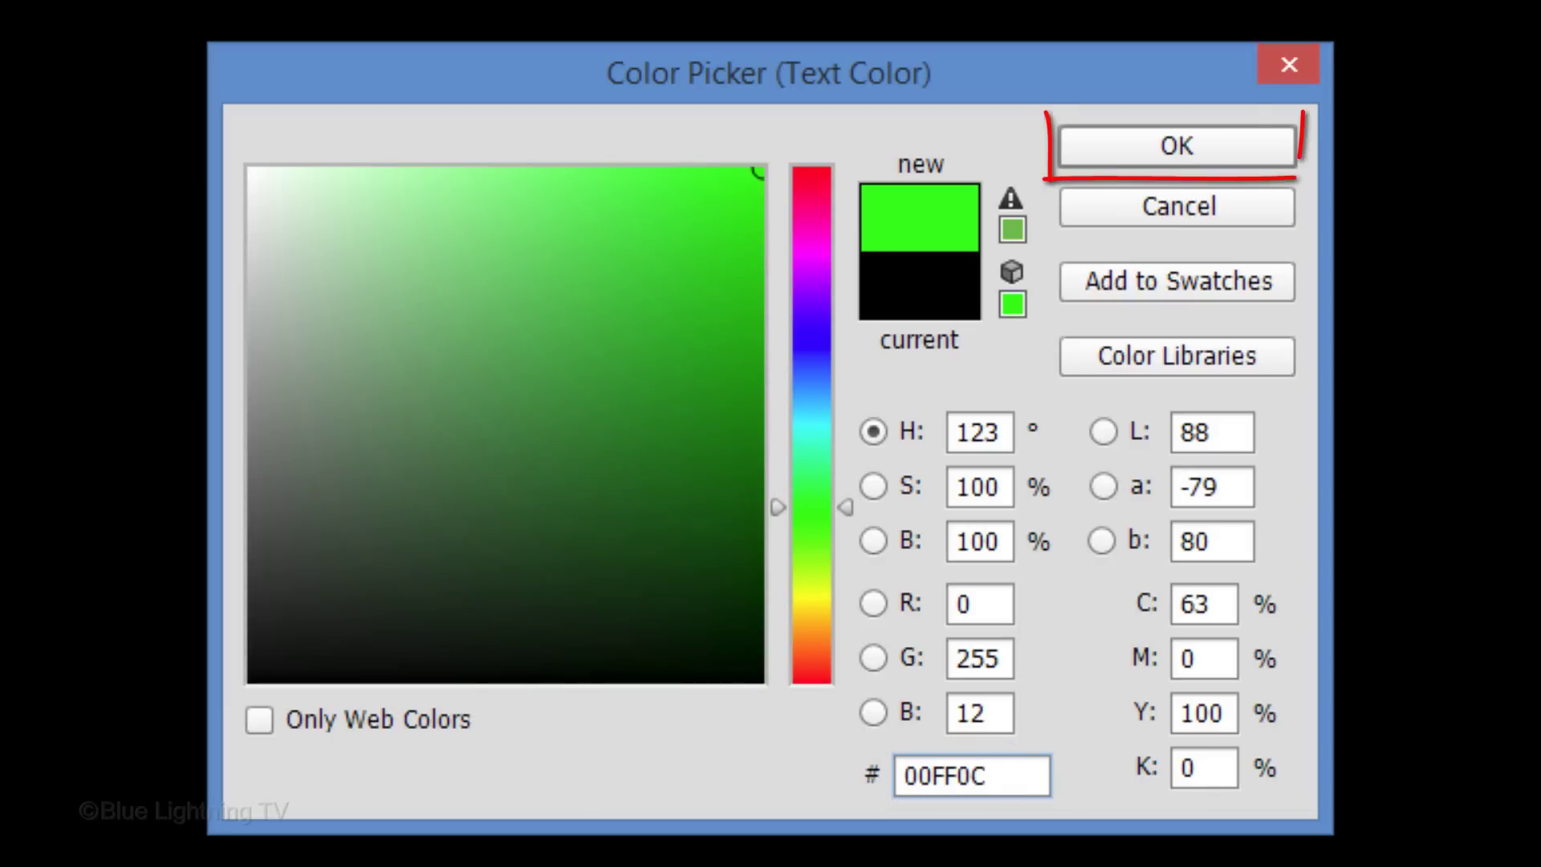
pyautogui.press('Return')
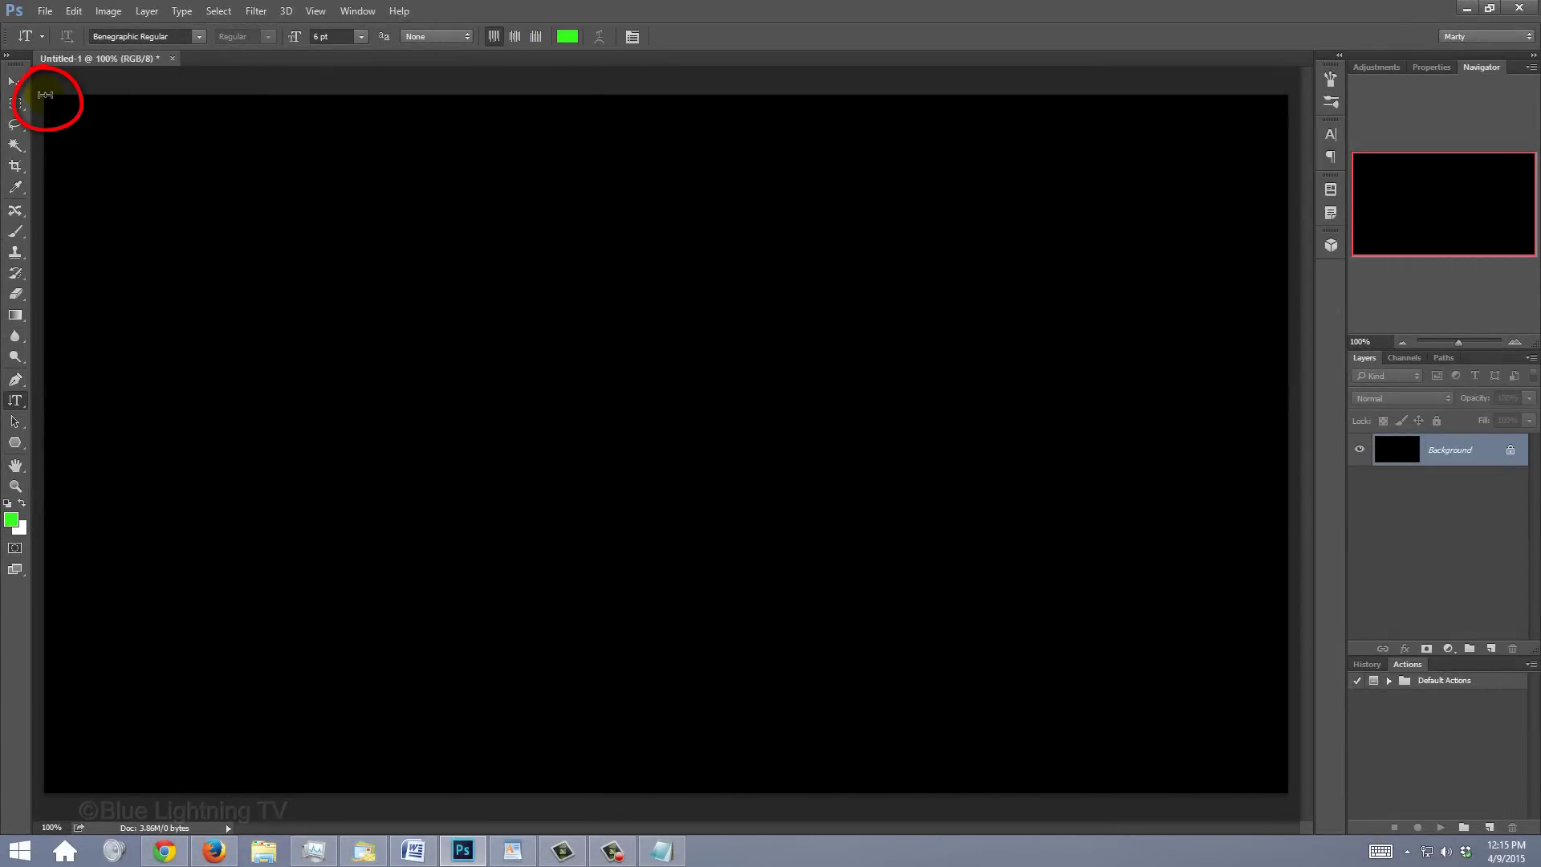
# Step: Draw a canvas-wide text box and set the Character panel leading to 6 pt, tracking 0
pyautogui.moveTo(45, 95); pyautogui.dragTo(1282, 791)
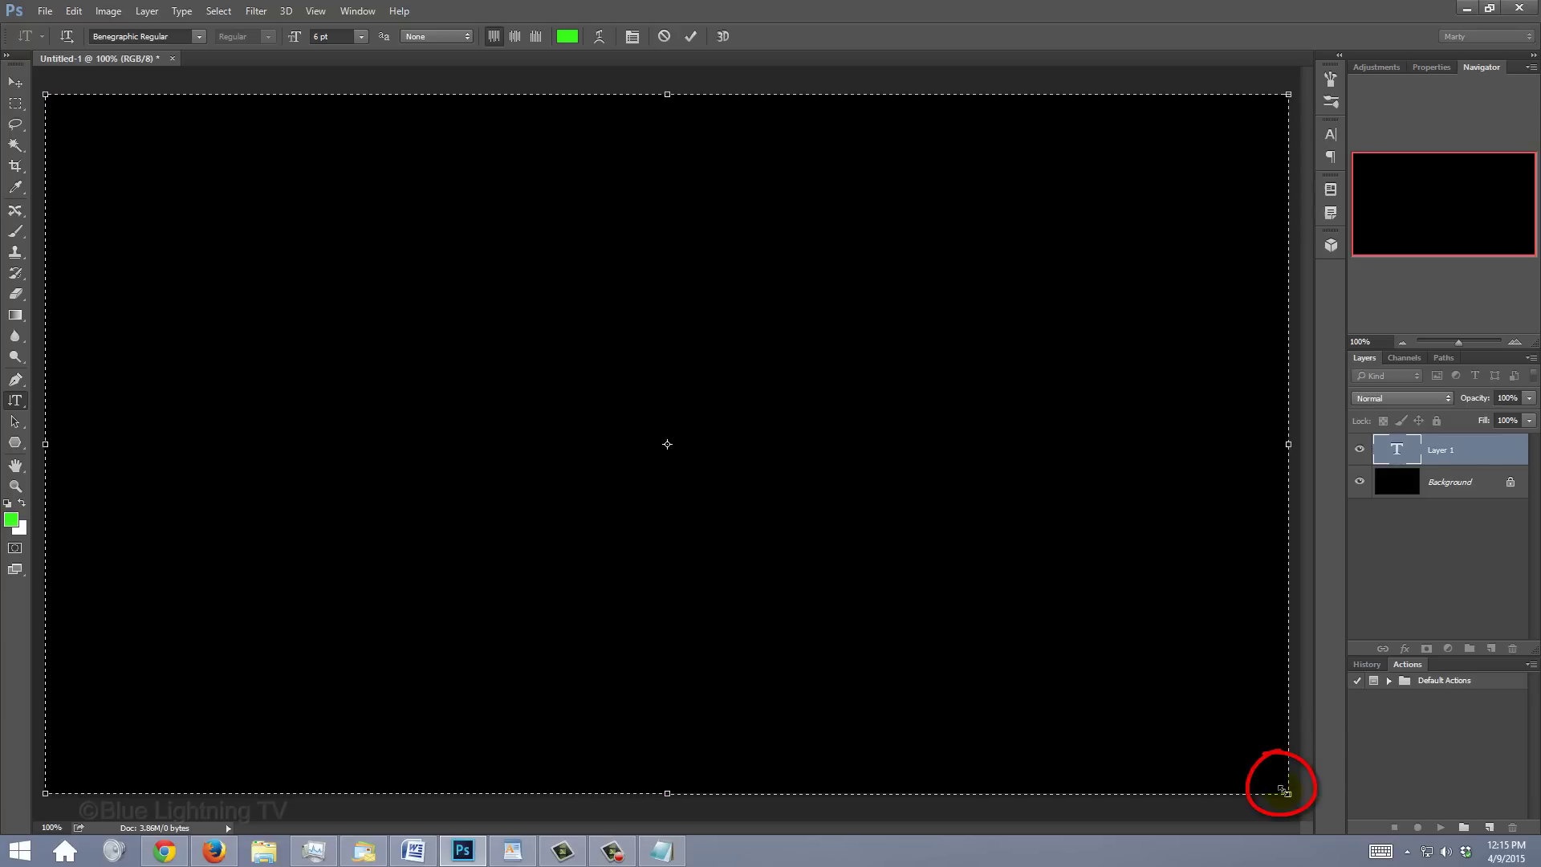
pyautogui.click(356, 7)
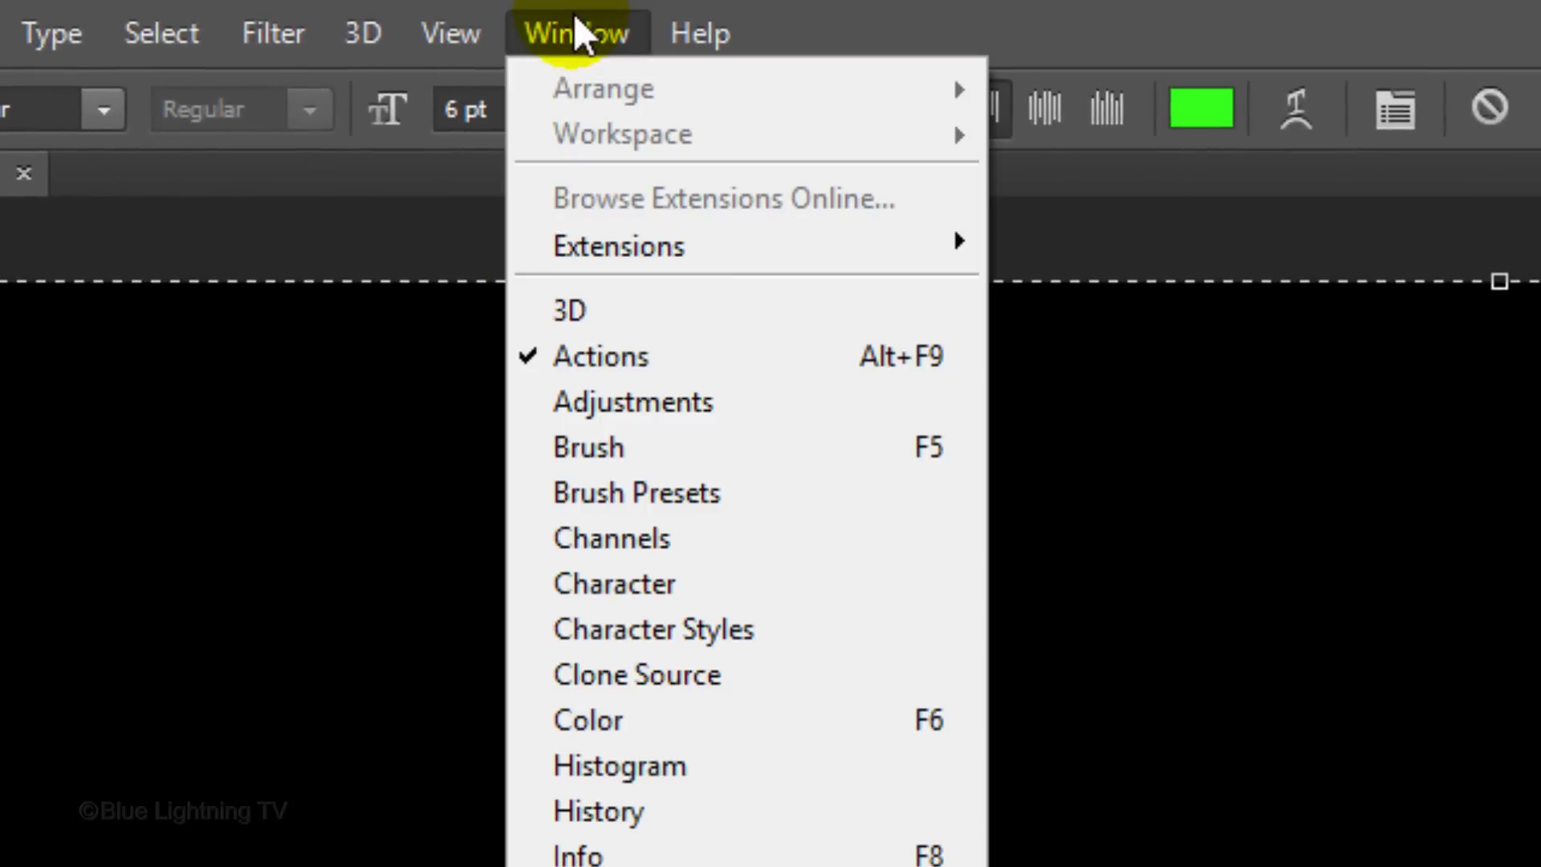
pyautogui.click(609, 580)
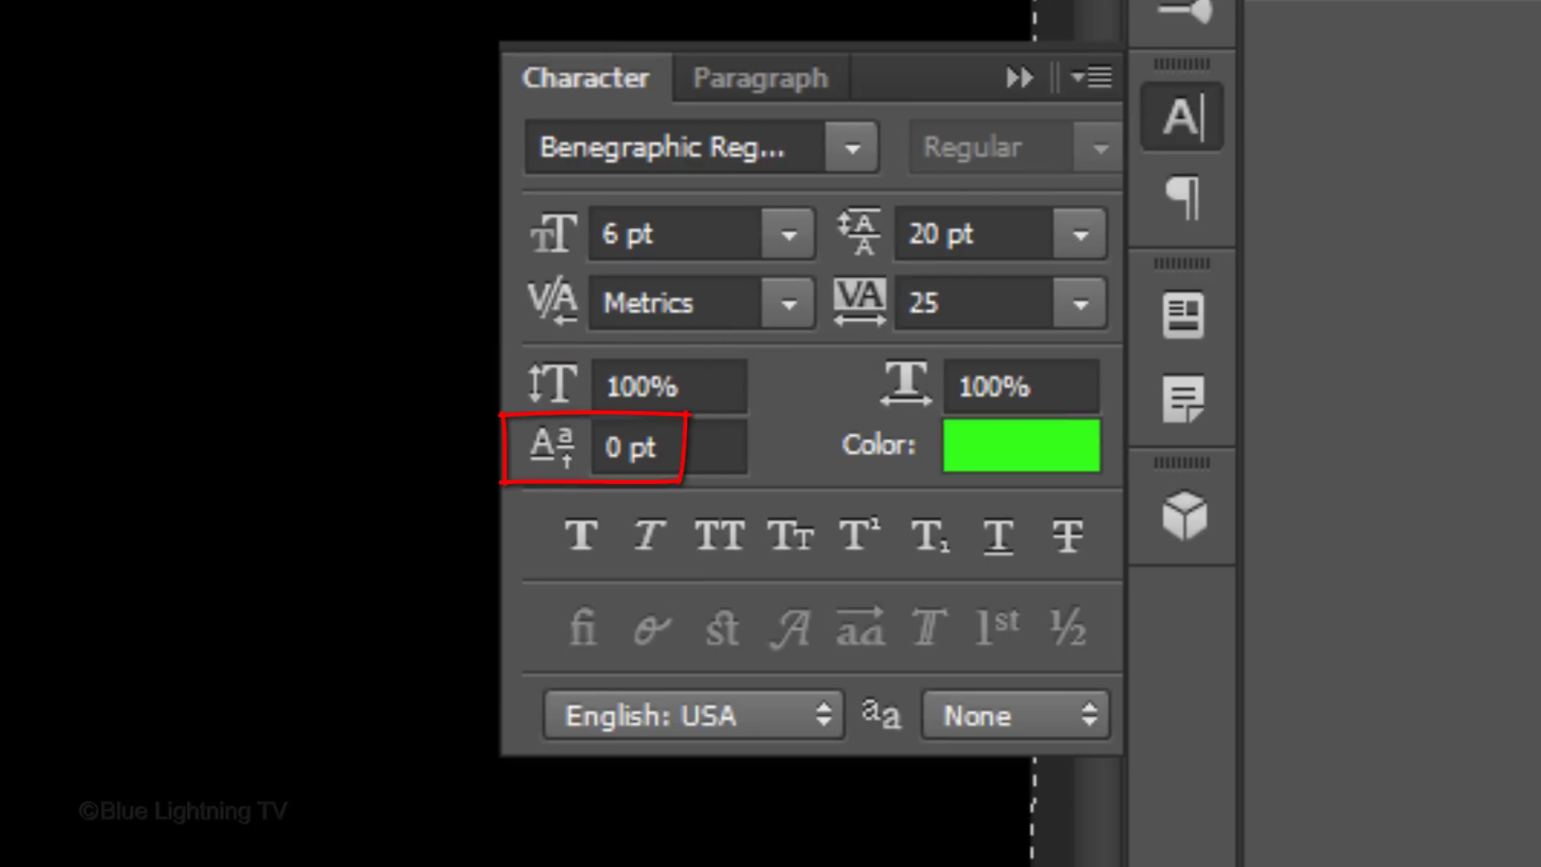
pyautogui.click(1080, 235)
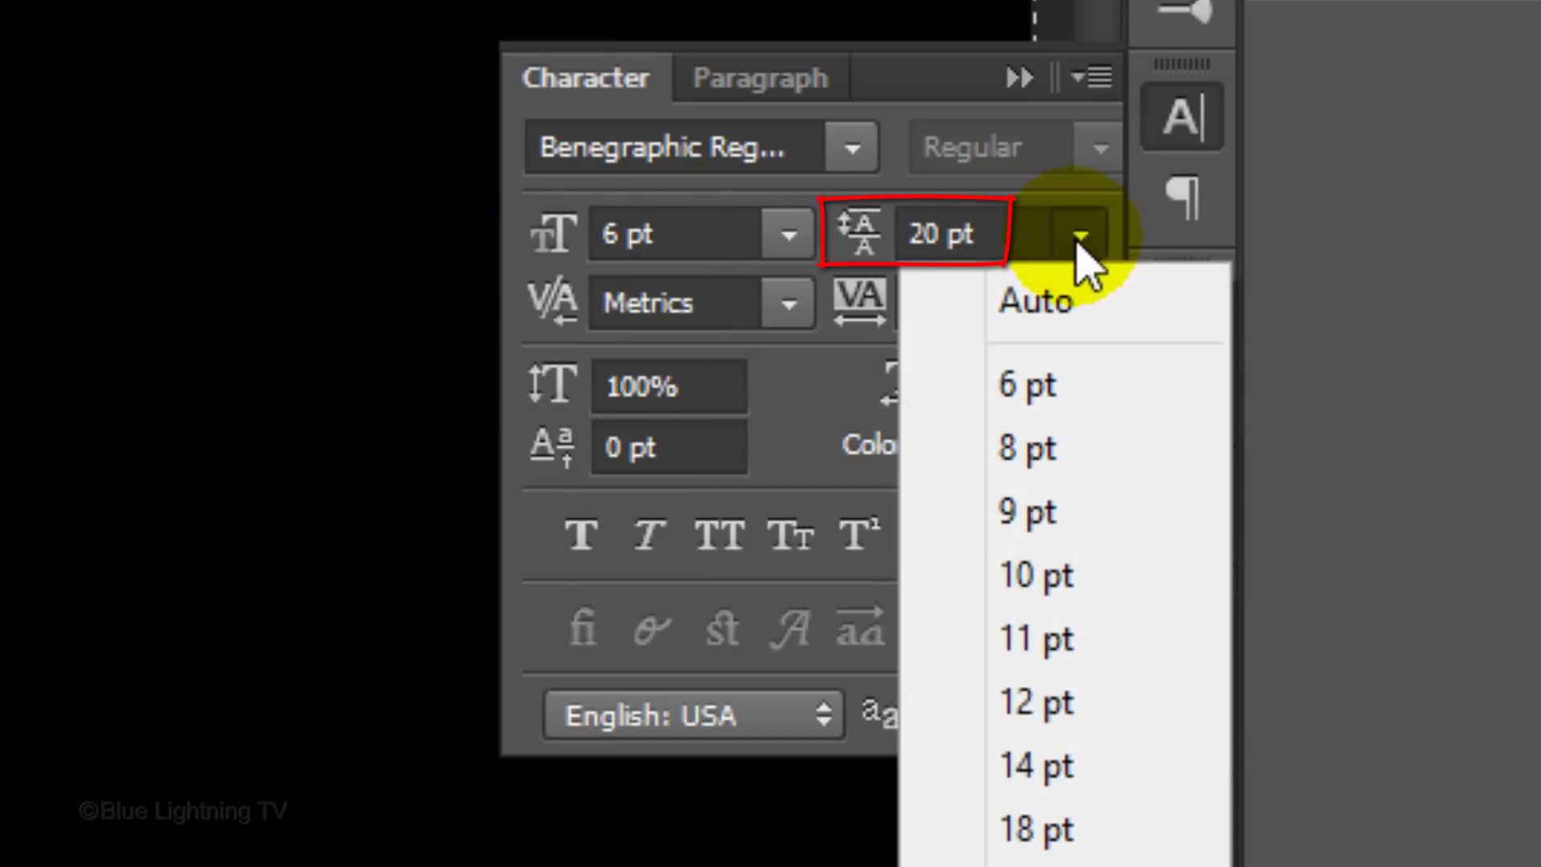
pyautogui.click(1035, 387)
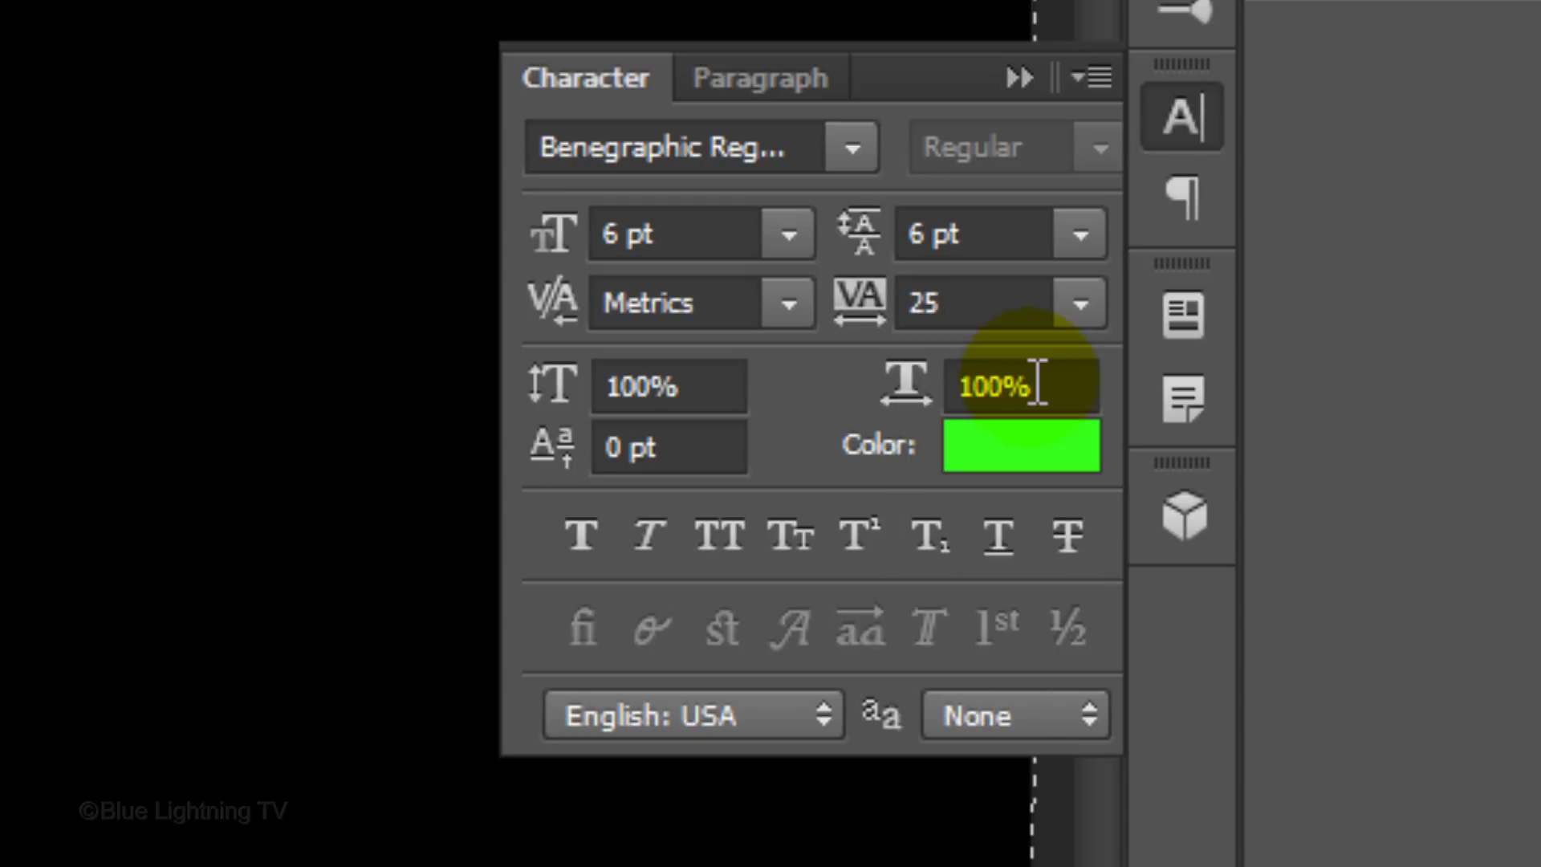
pyautogui.click(1082, 309)
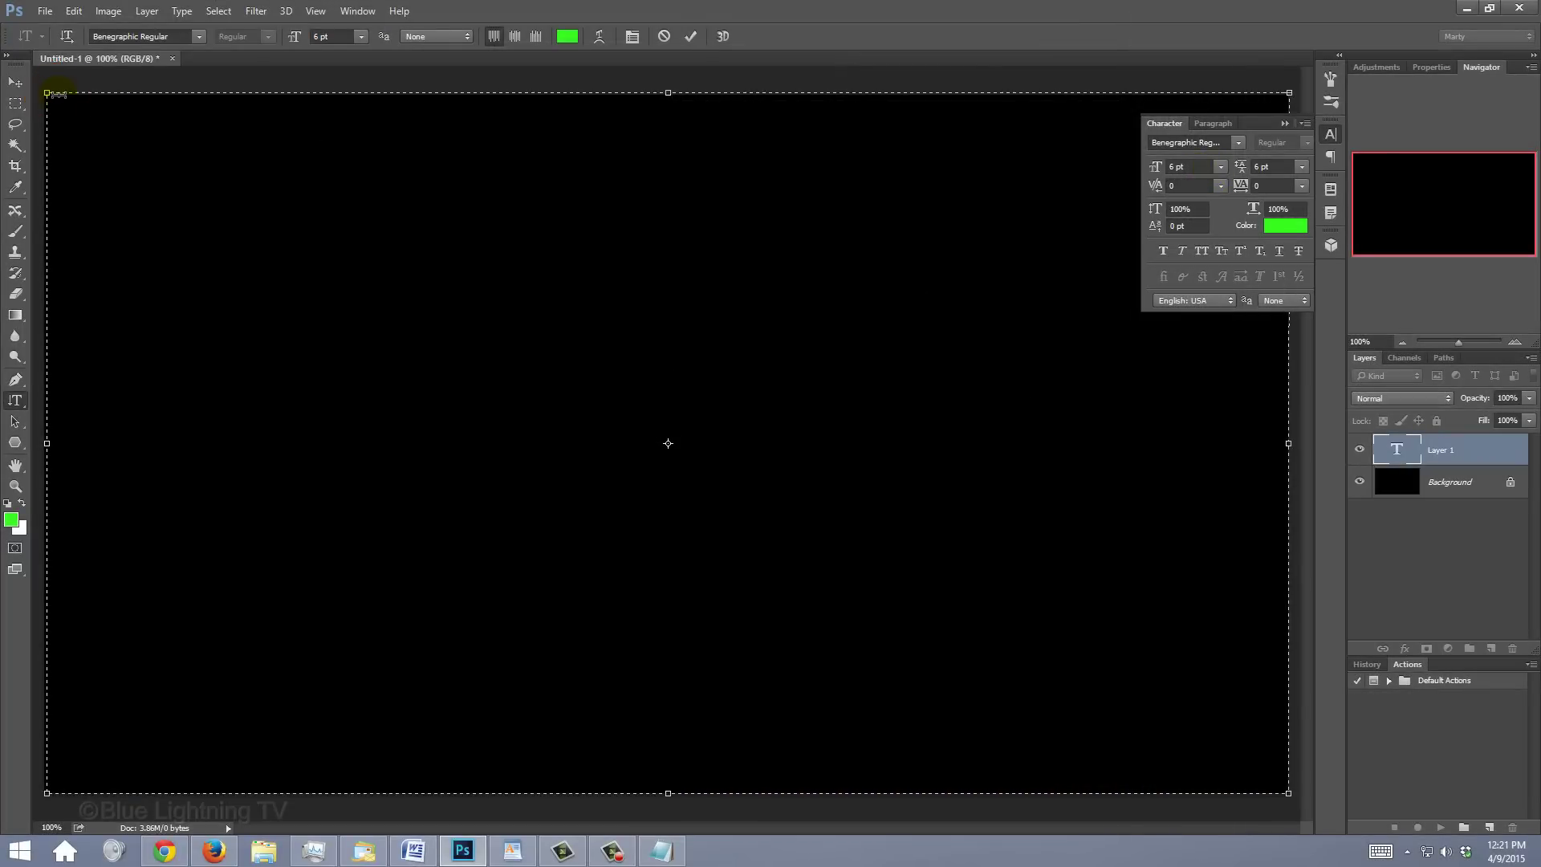
# Step: Paste the copied characters, duplicate the text layer, and give the copy 10 pt leading and 10 tracking
pyautogui.hotkey('ctrl', 'v')
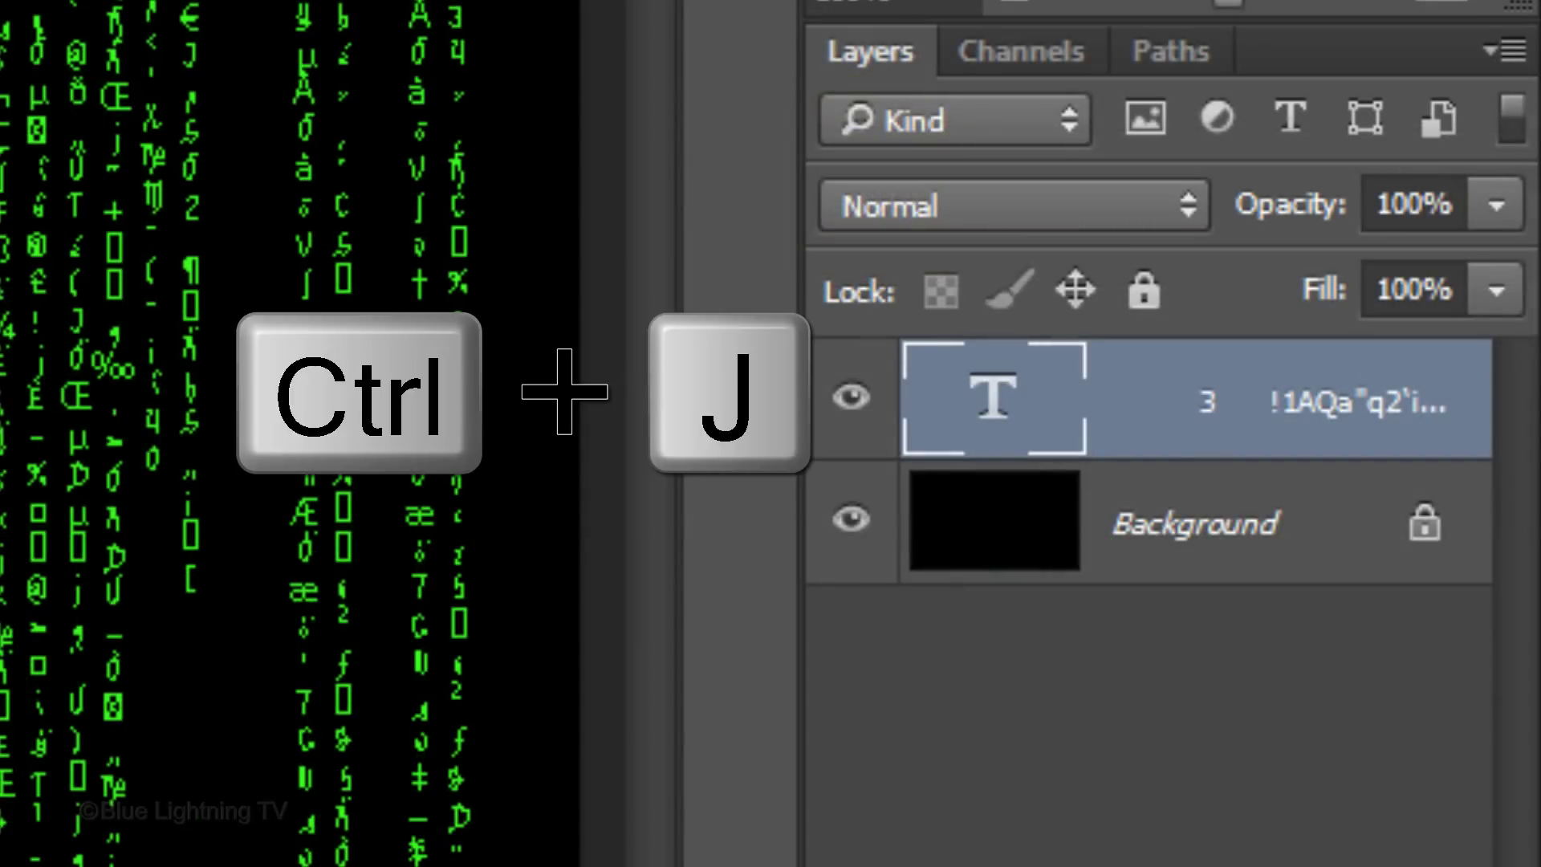
pyautogui.hotkey('ctrl', 'j')
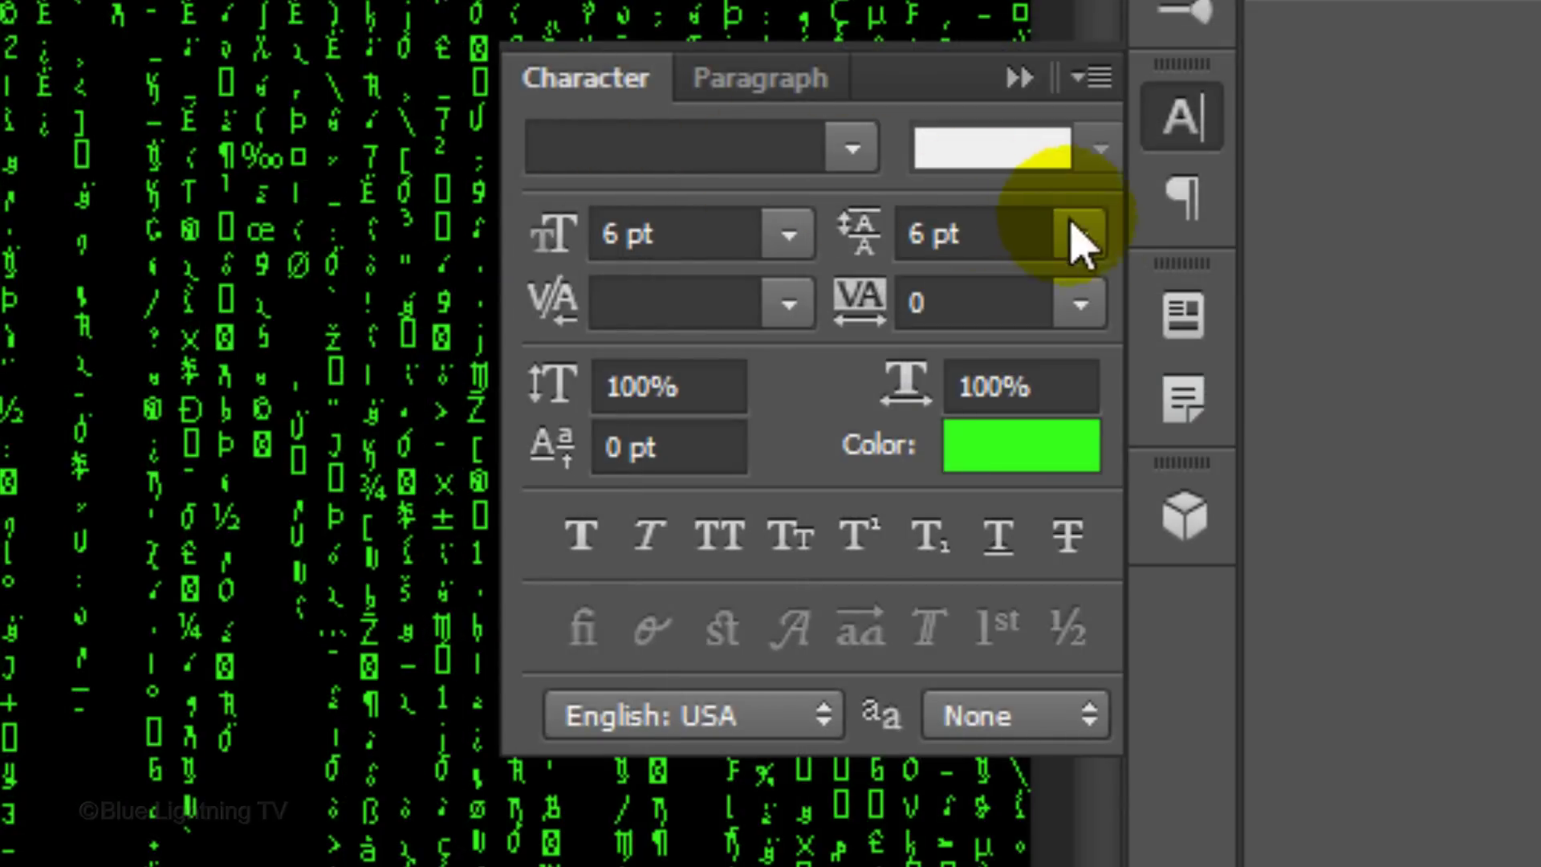
pyautogui.click(1081, 236)
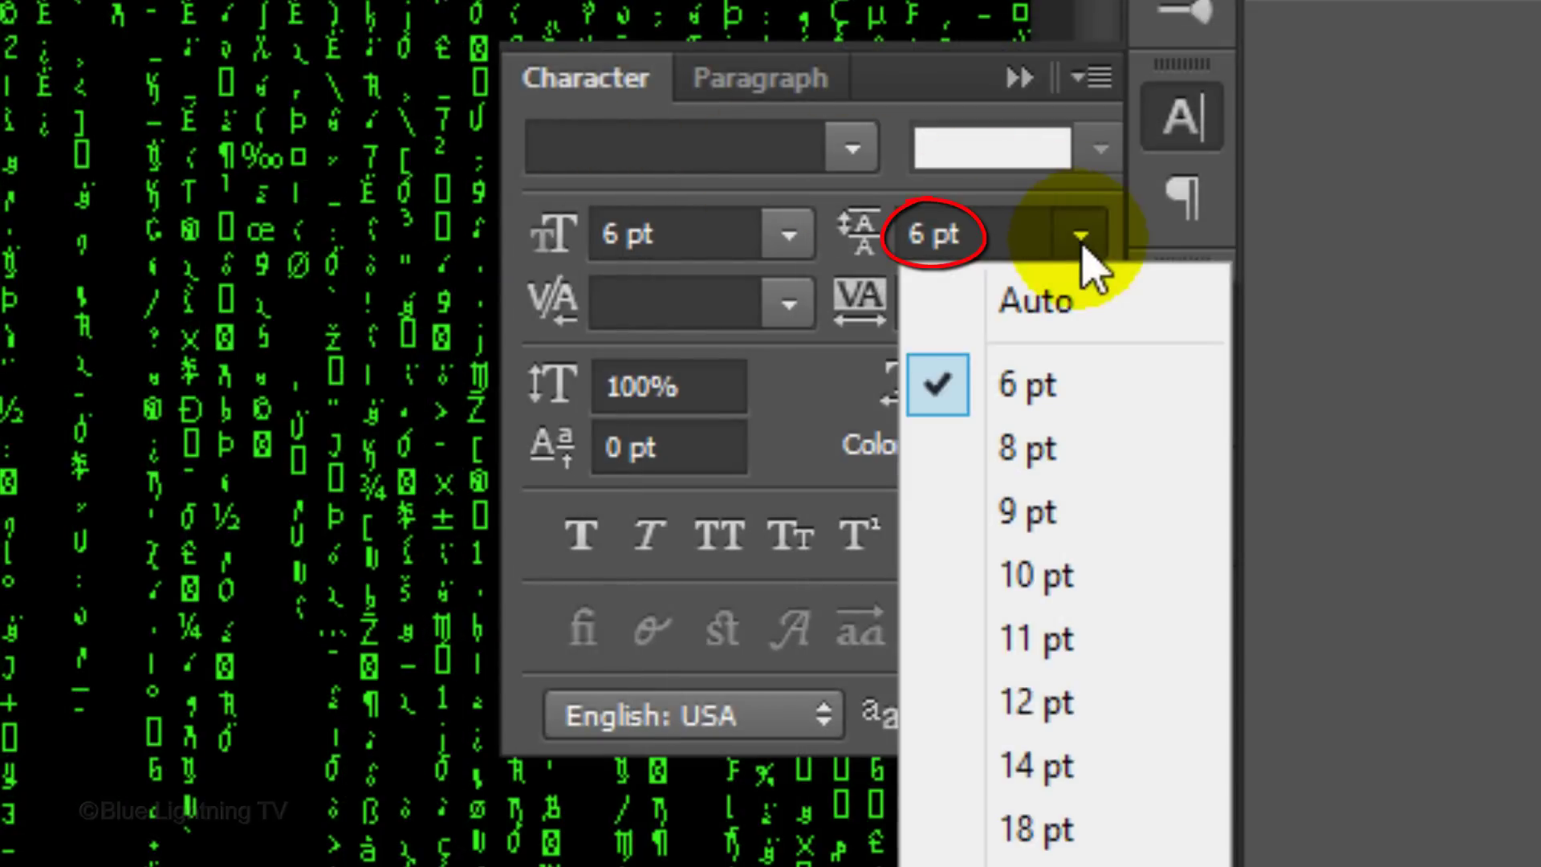
pyautogui.click(1058, 594)
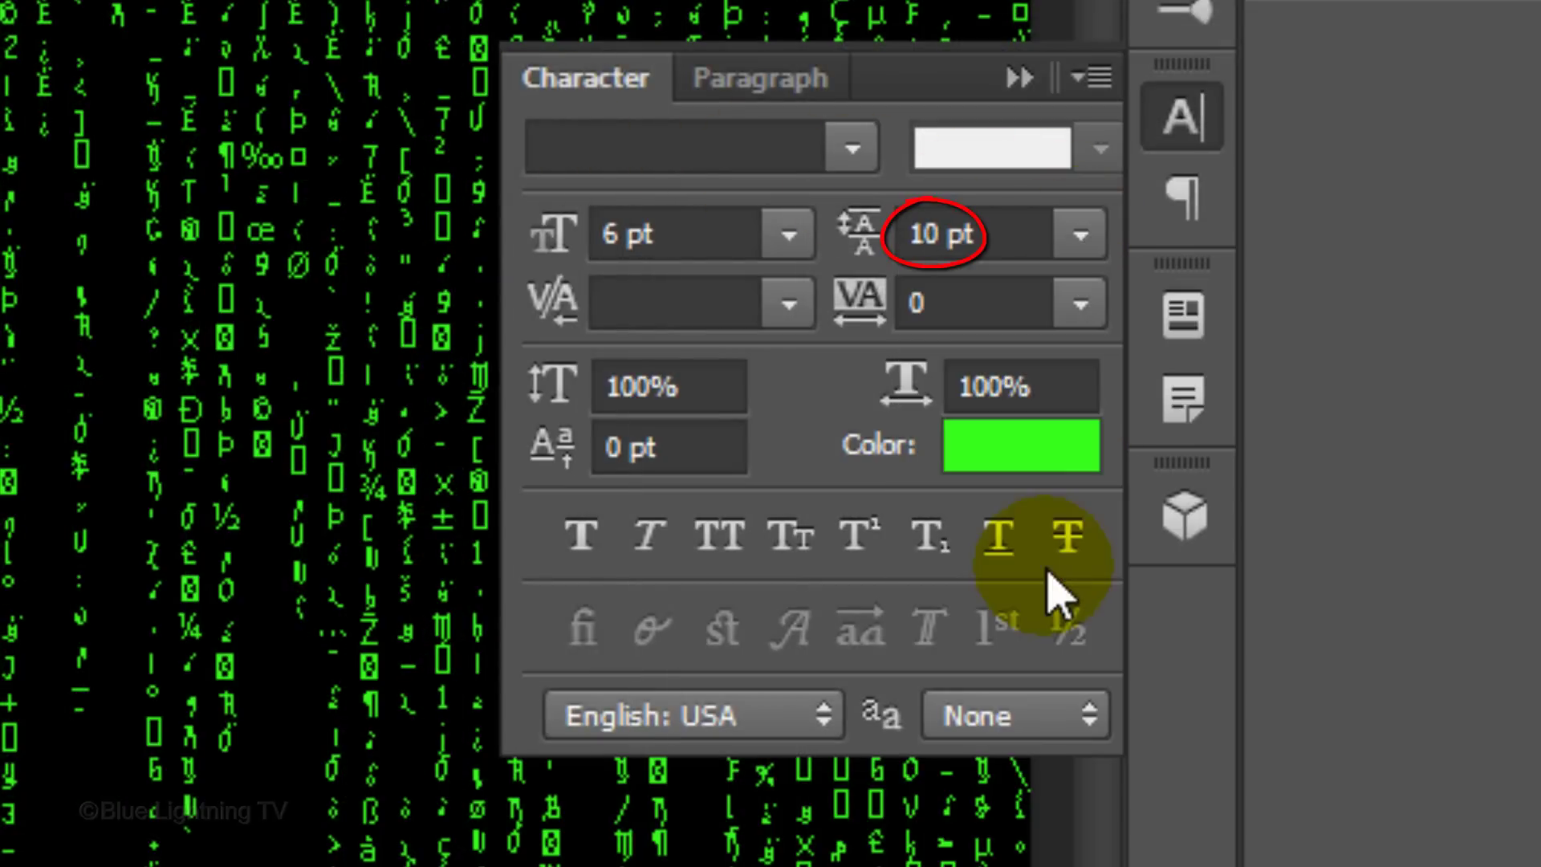
pyautogui.click(1052, 555)
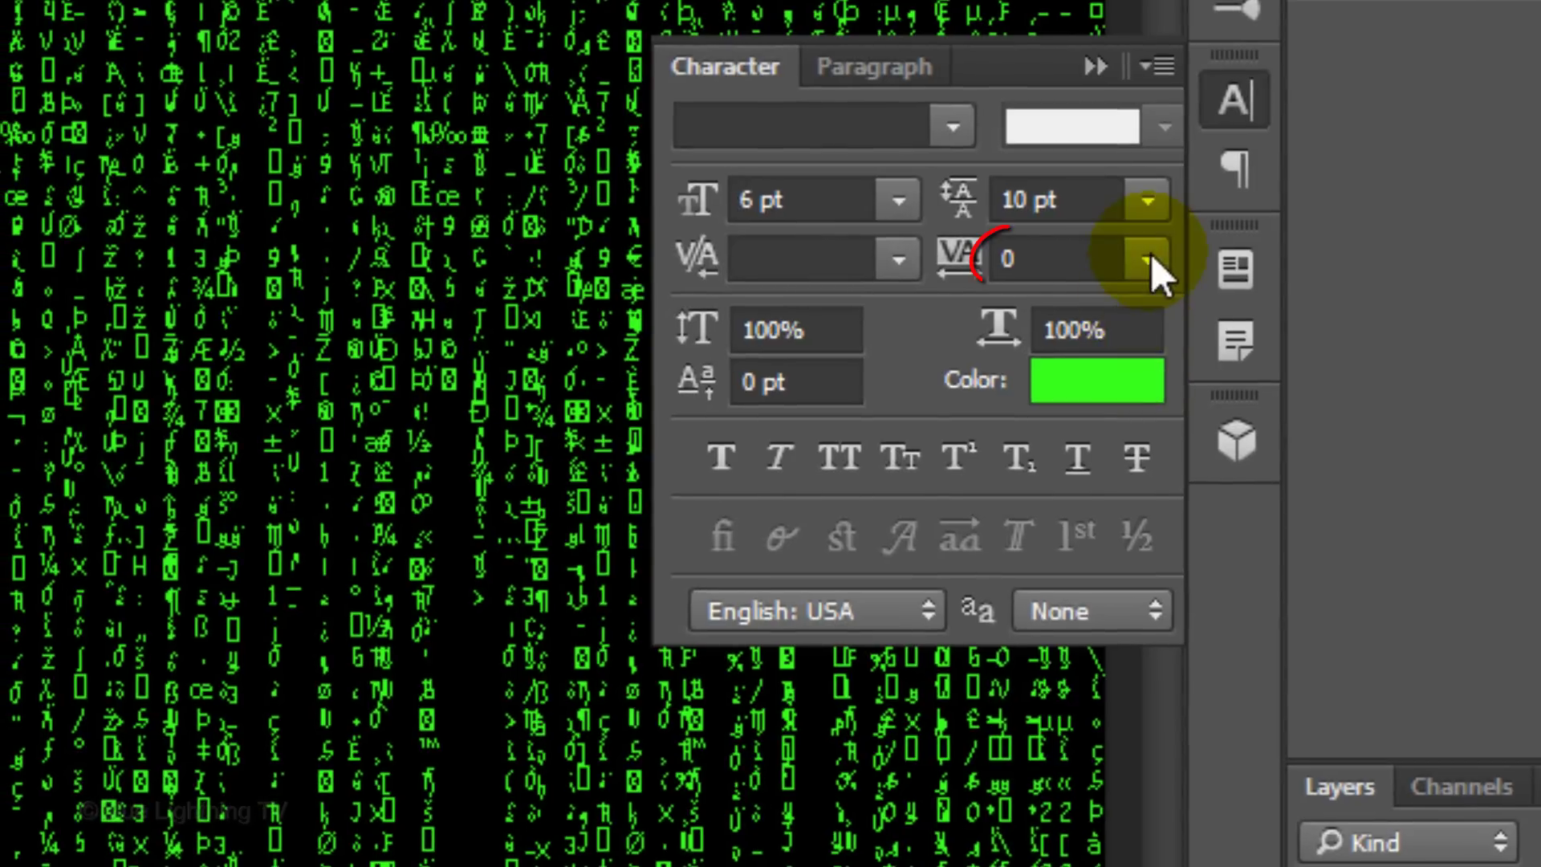
pyautogui.click(1080, 303)
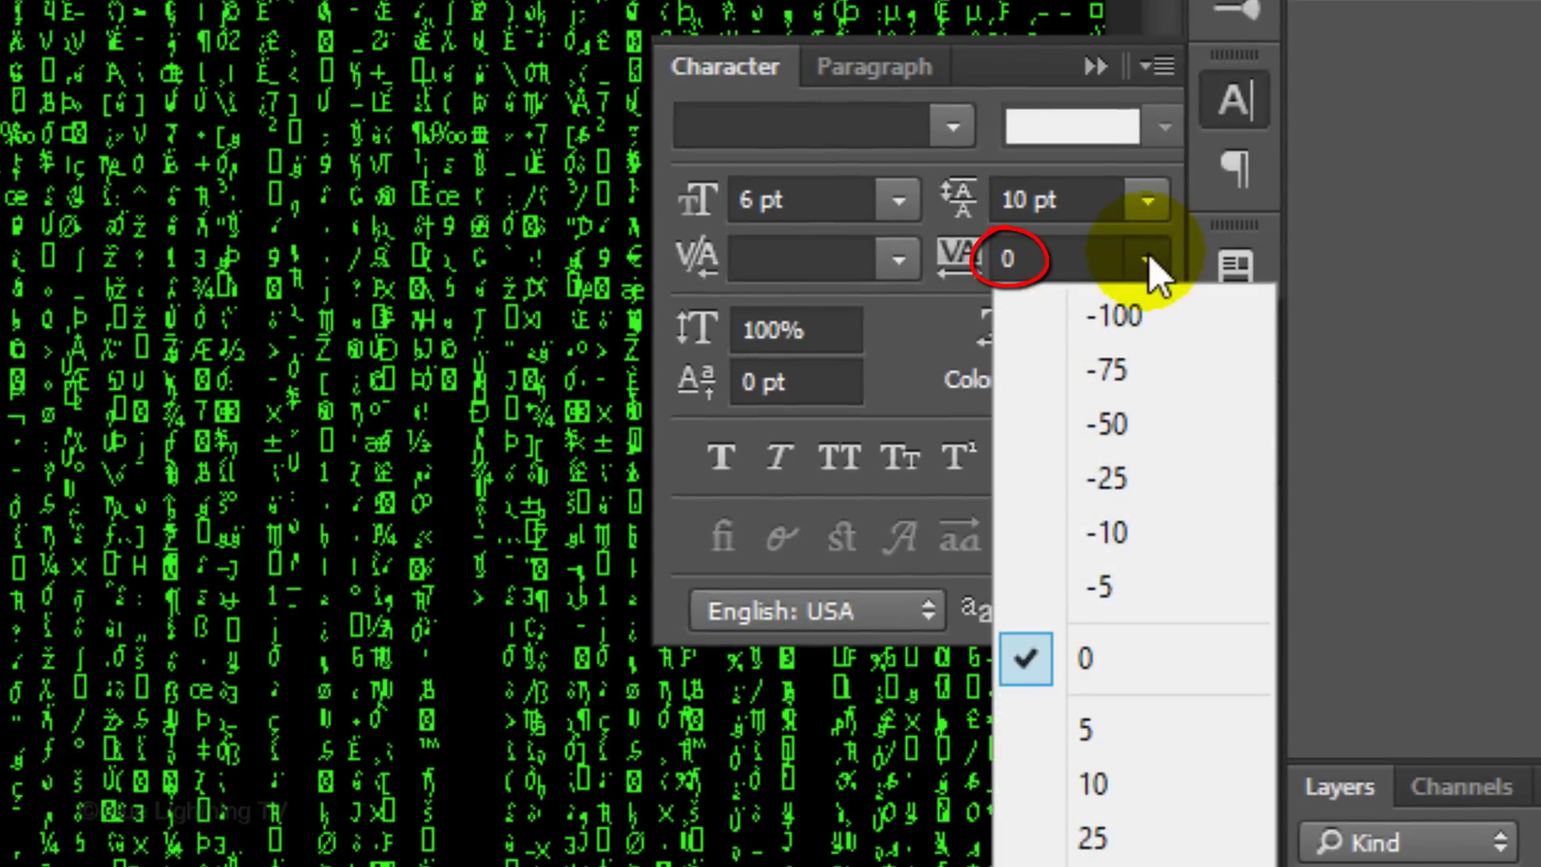
pyautogui.click(1120, 785)
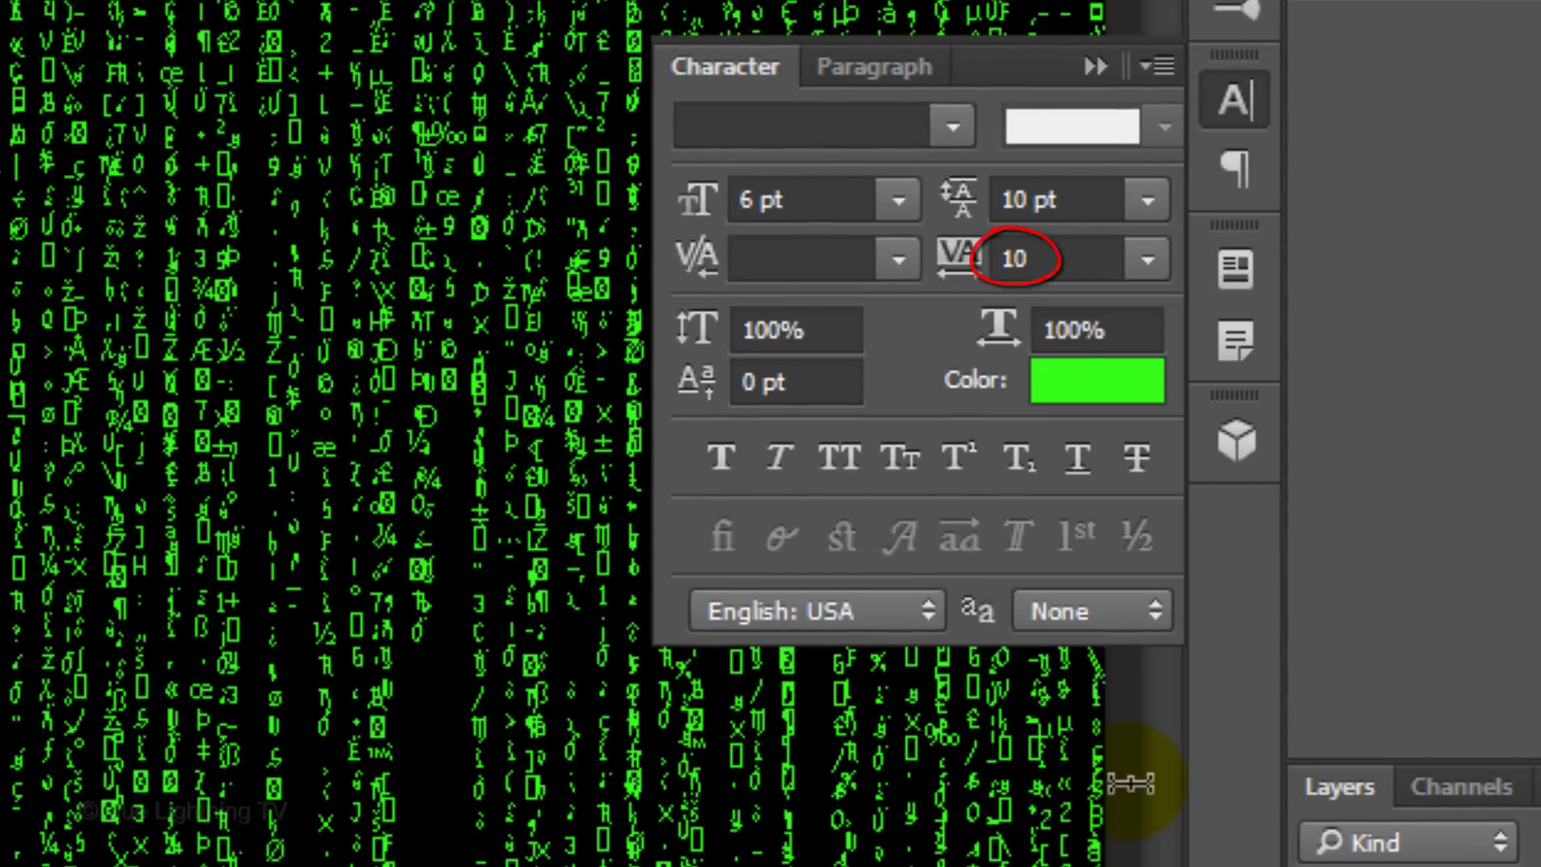
# Step: Duplicate the code text layer again and set the new copy to 14 pt leading and 25 tracking
pyautogui.hotkey('ctrl', 'j')
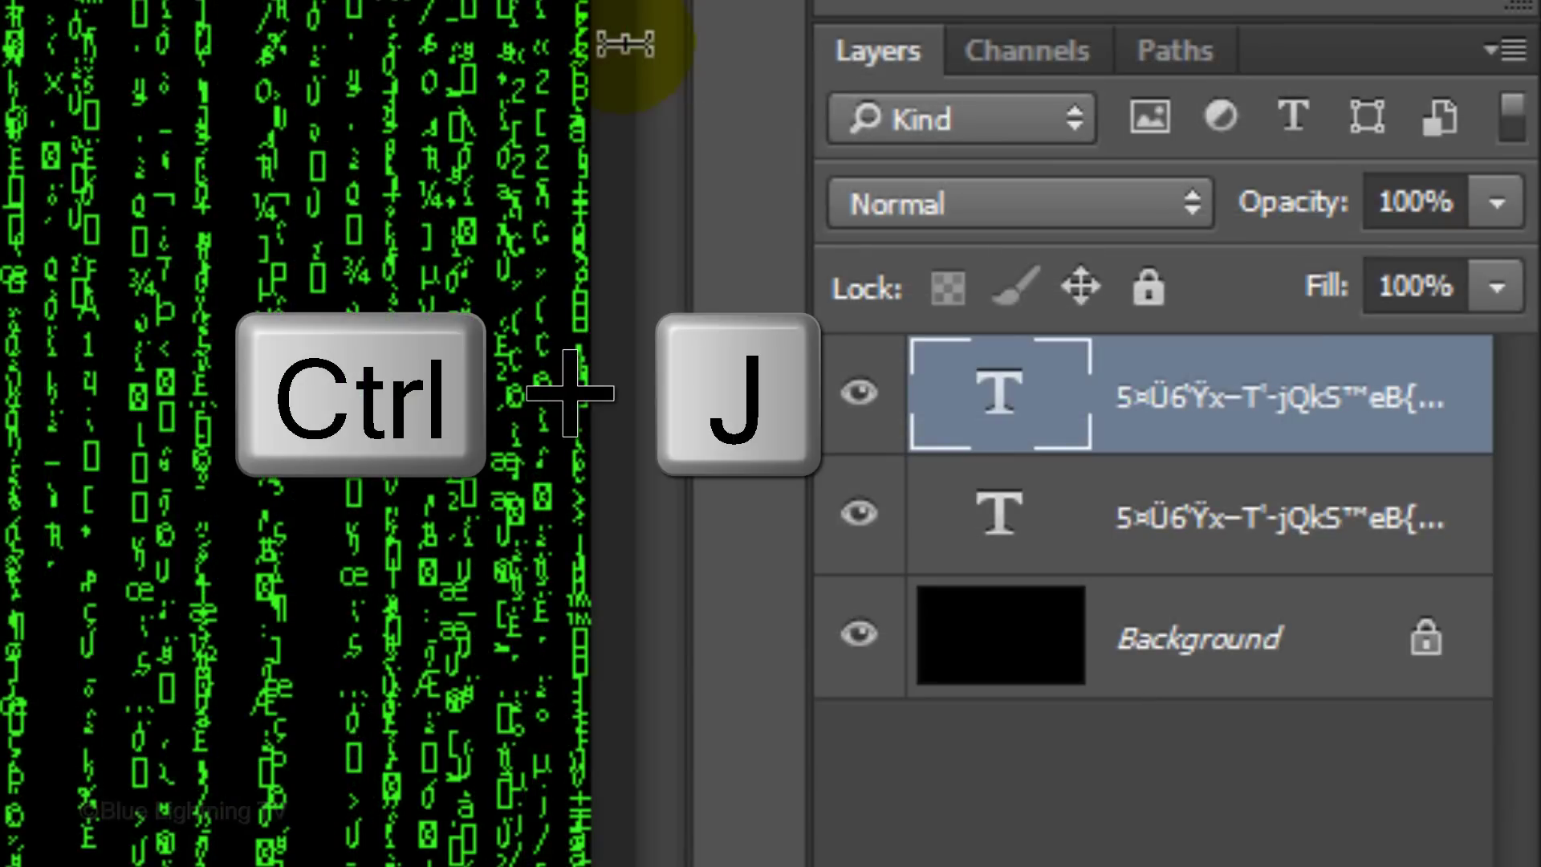
pyautogui.hotkey('ctrl', 'j')
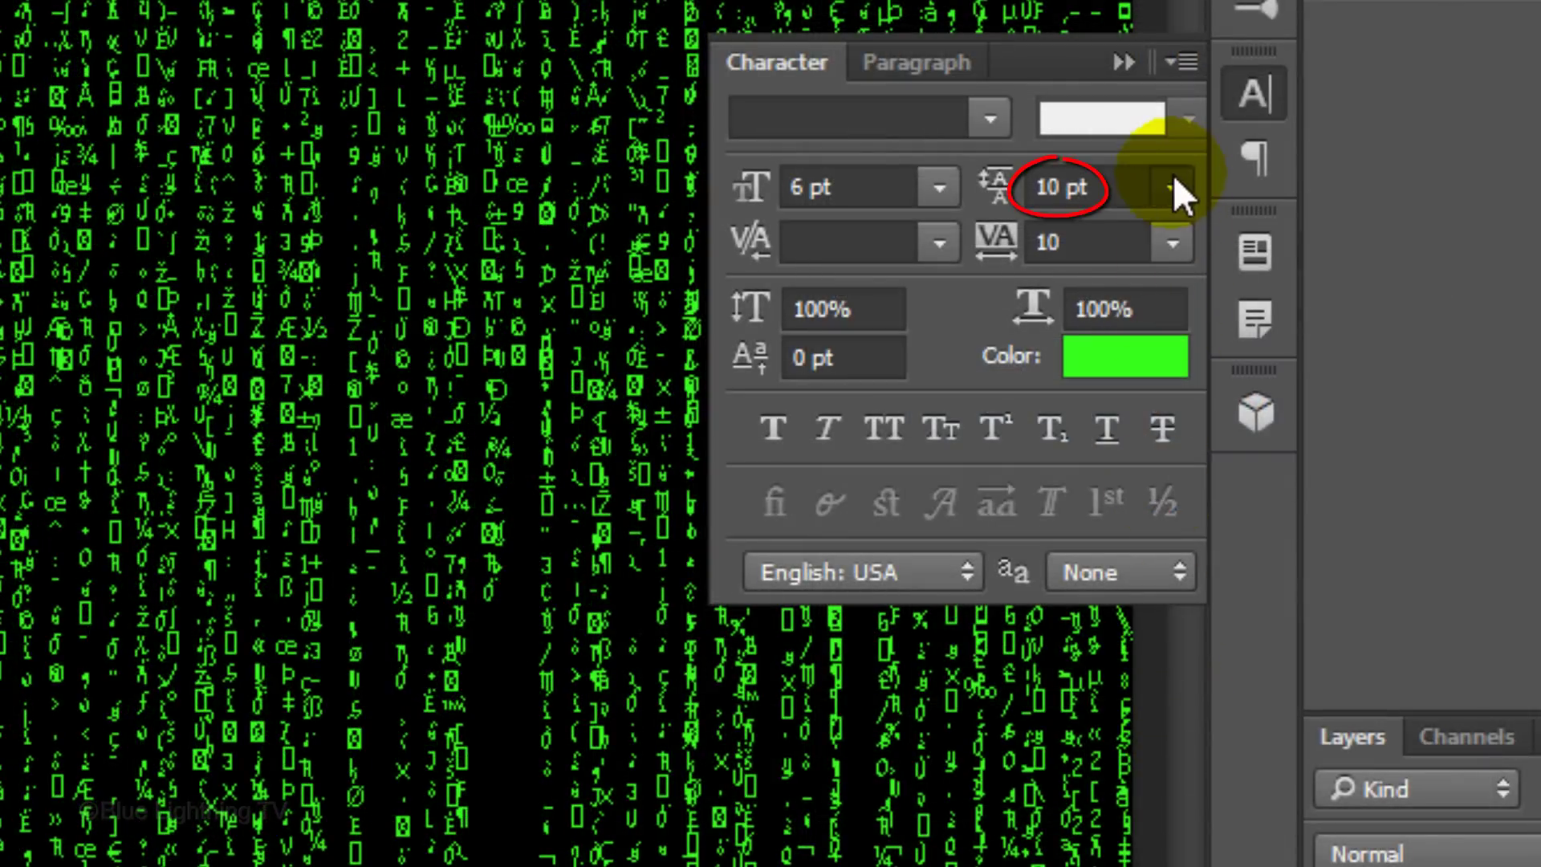
pyautogui.click(1173, 187)
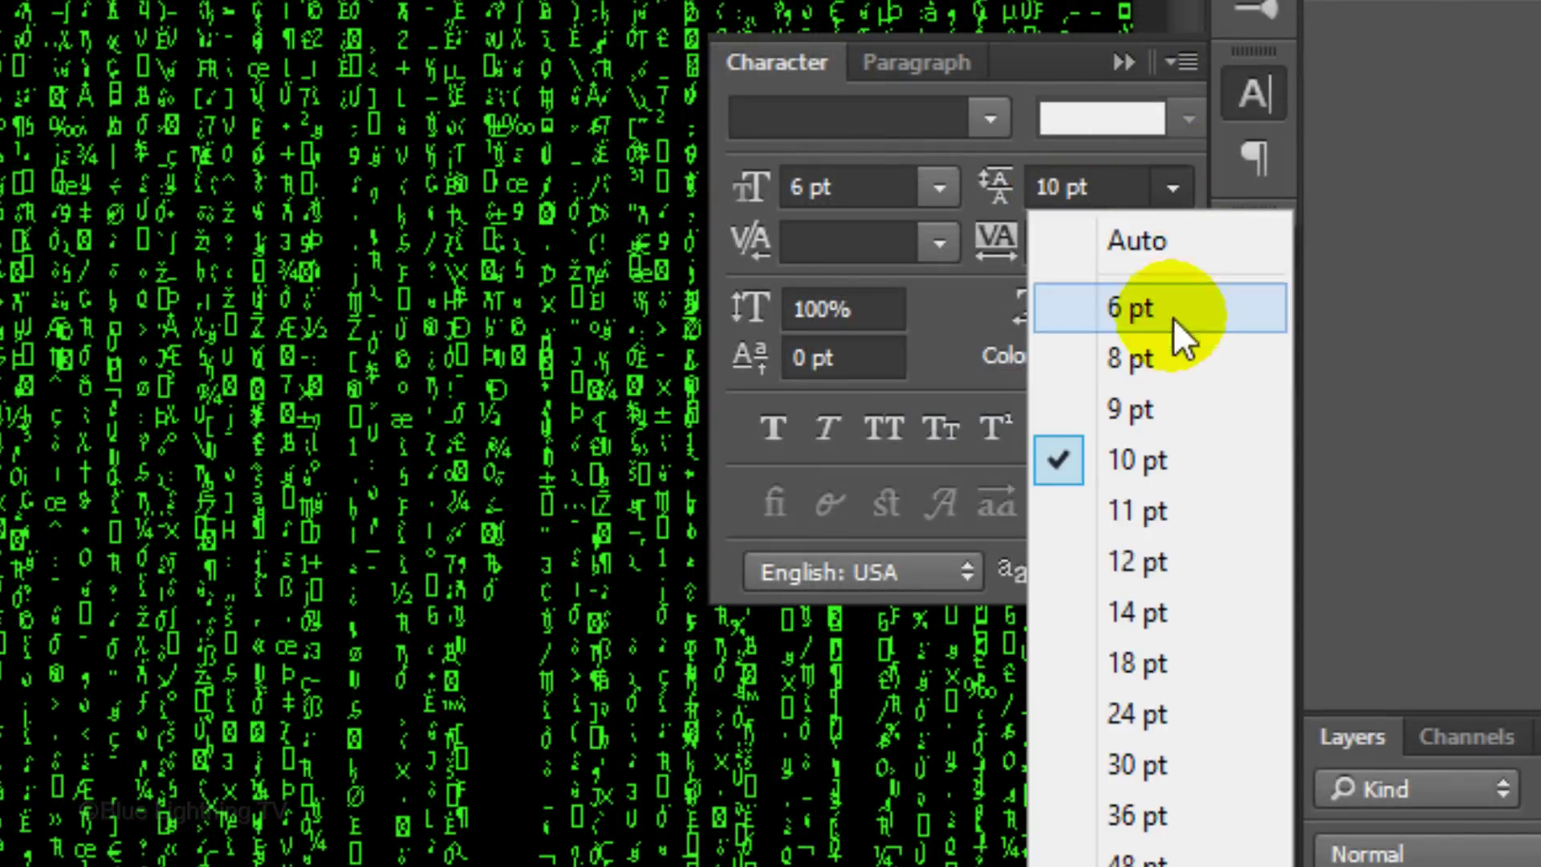
pyautogui.click(1157, 622)
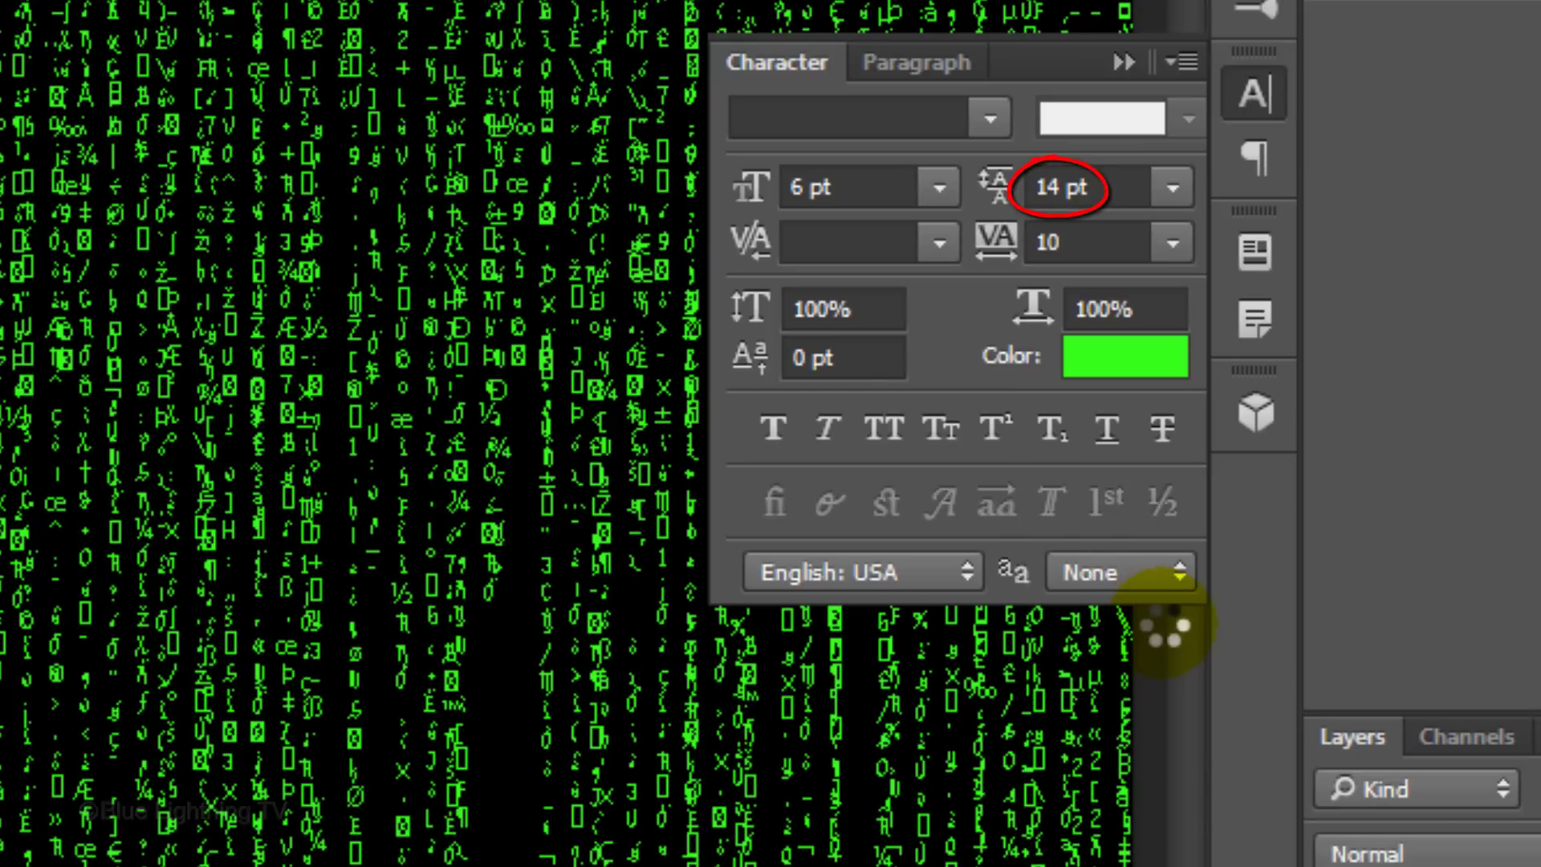
pyautogui.click(1176, 245)
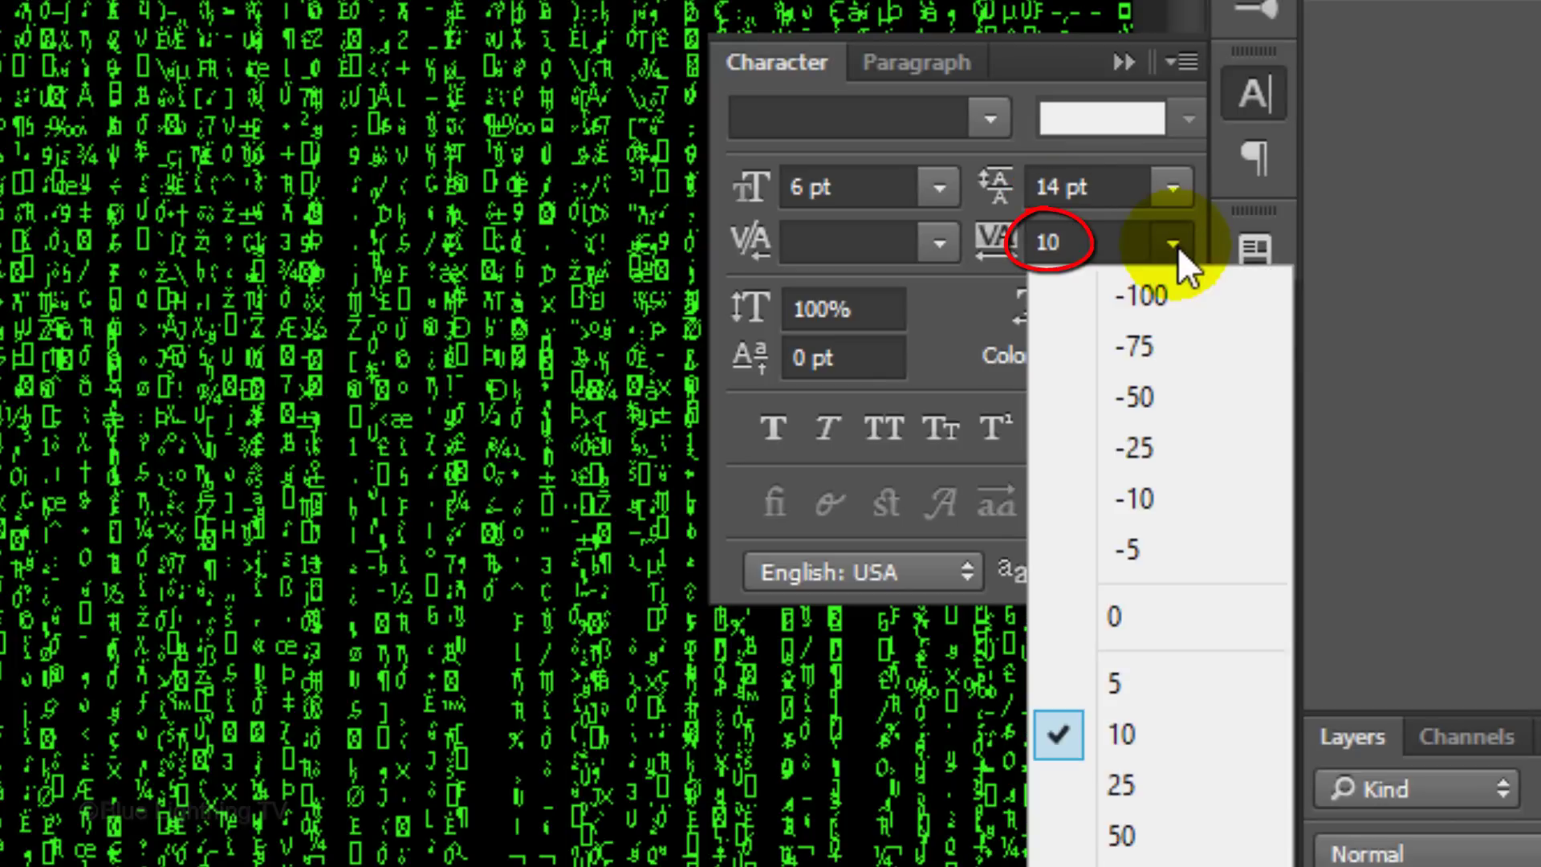
pyautogui.click(1126, 782)
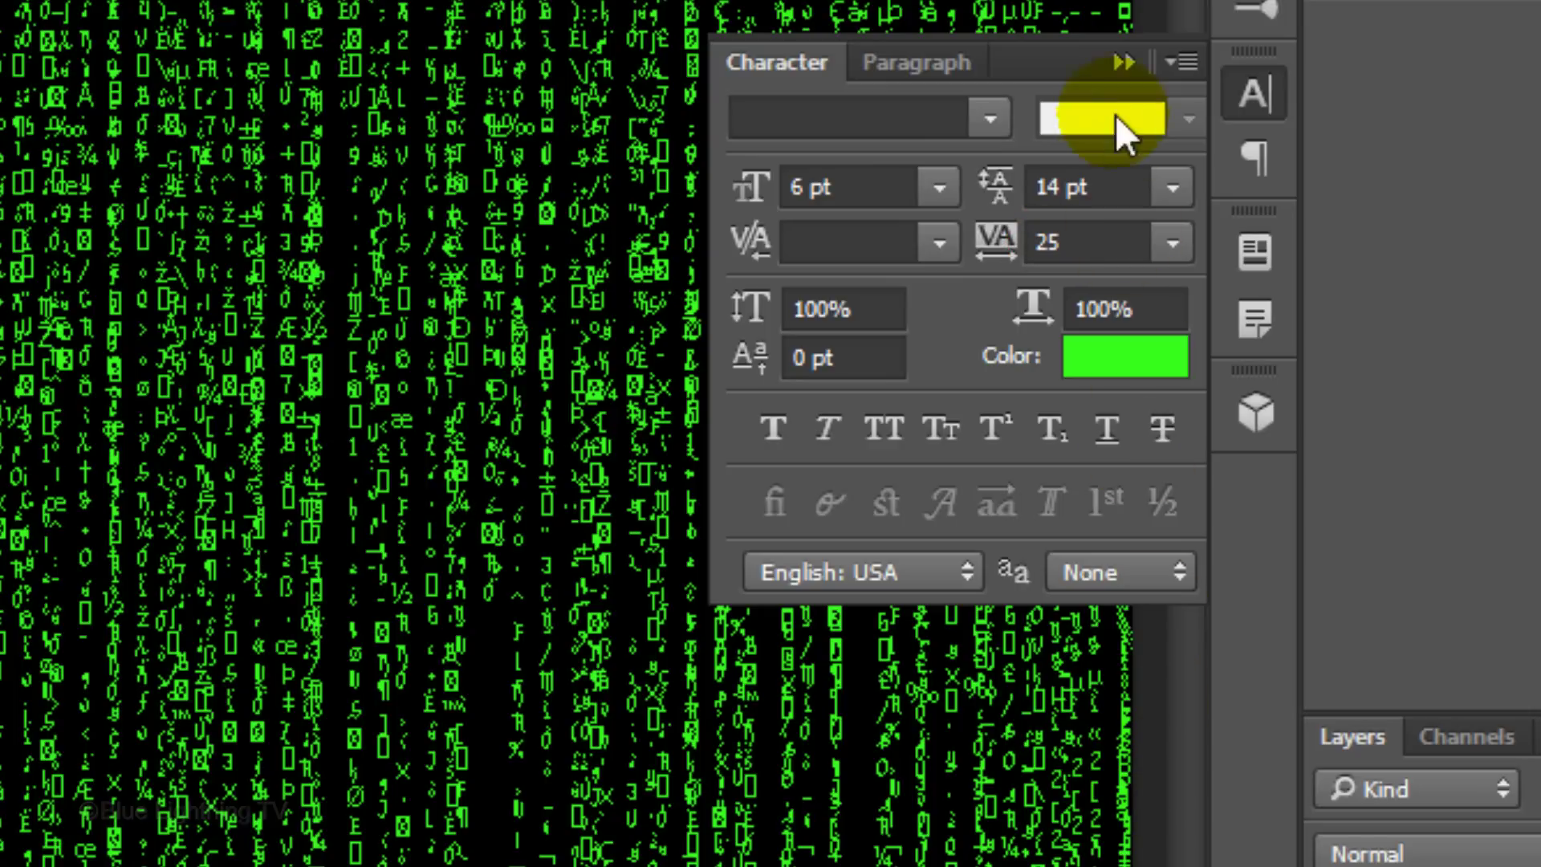
pyautogui.click(1123, 64)
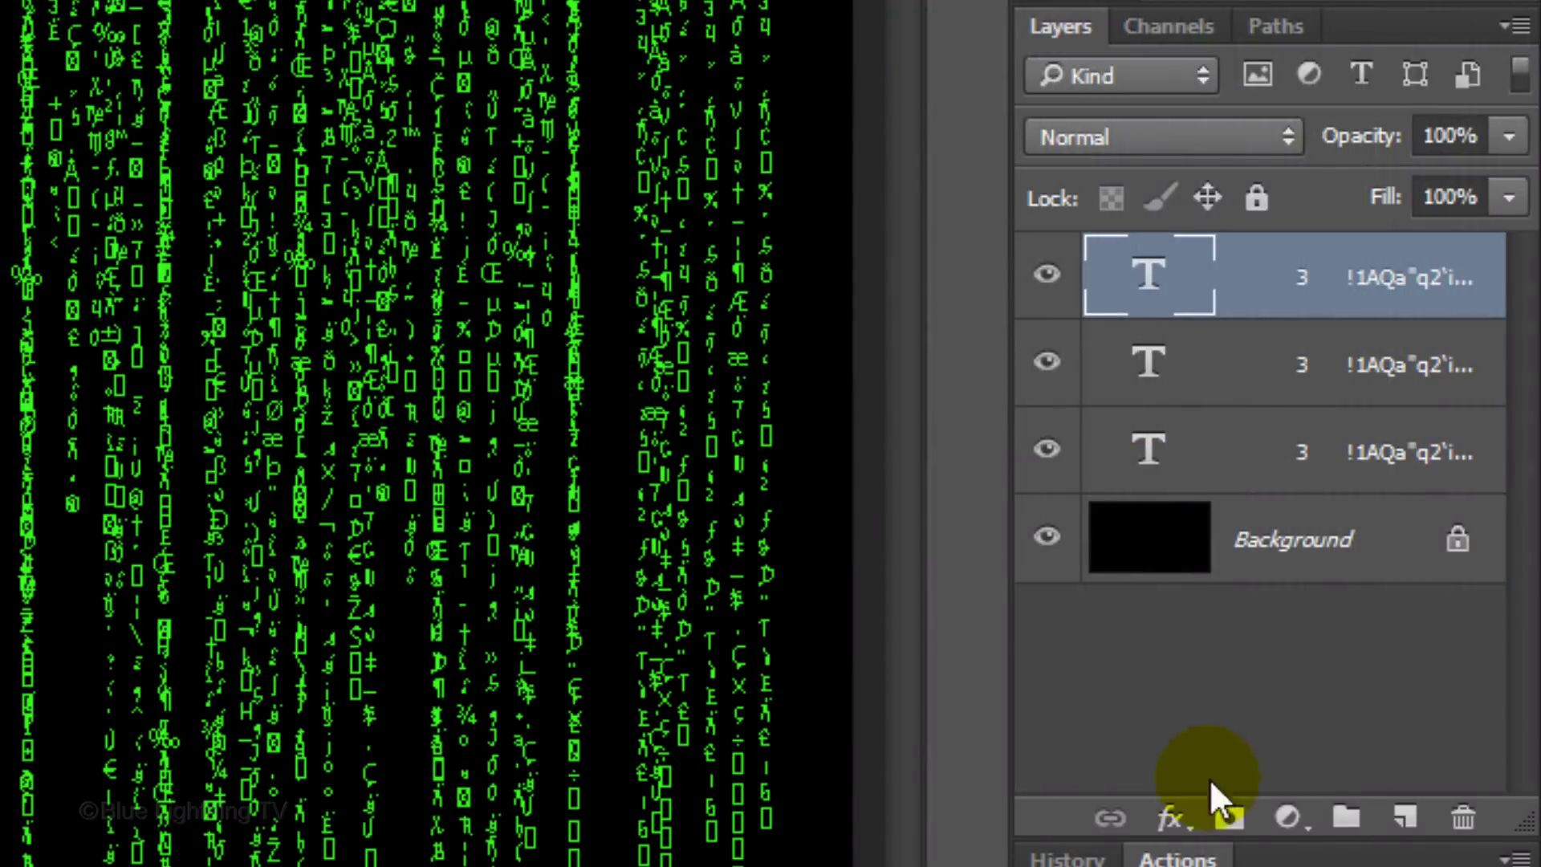
# Step: Add a layer mask to the top text layer and fill it with Render > Clouds
pyautogui.click(1230, 819)
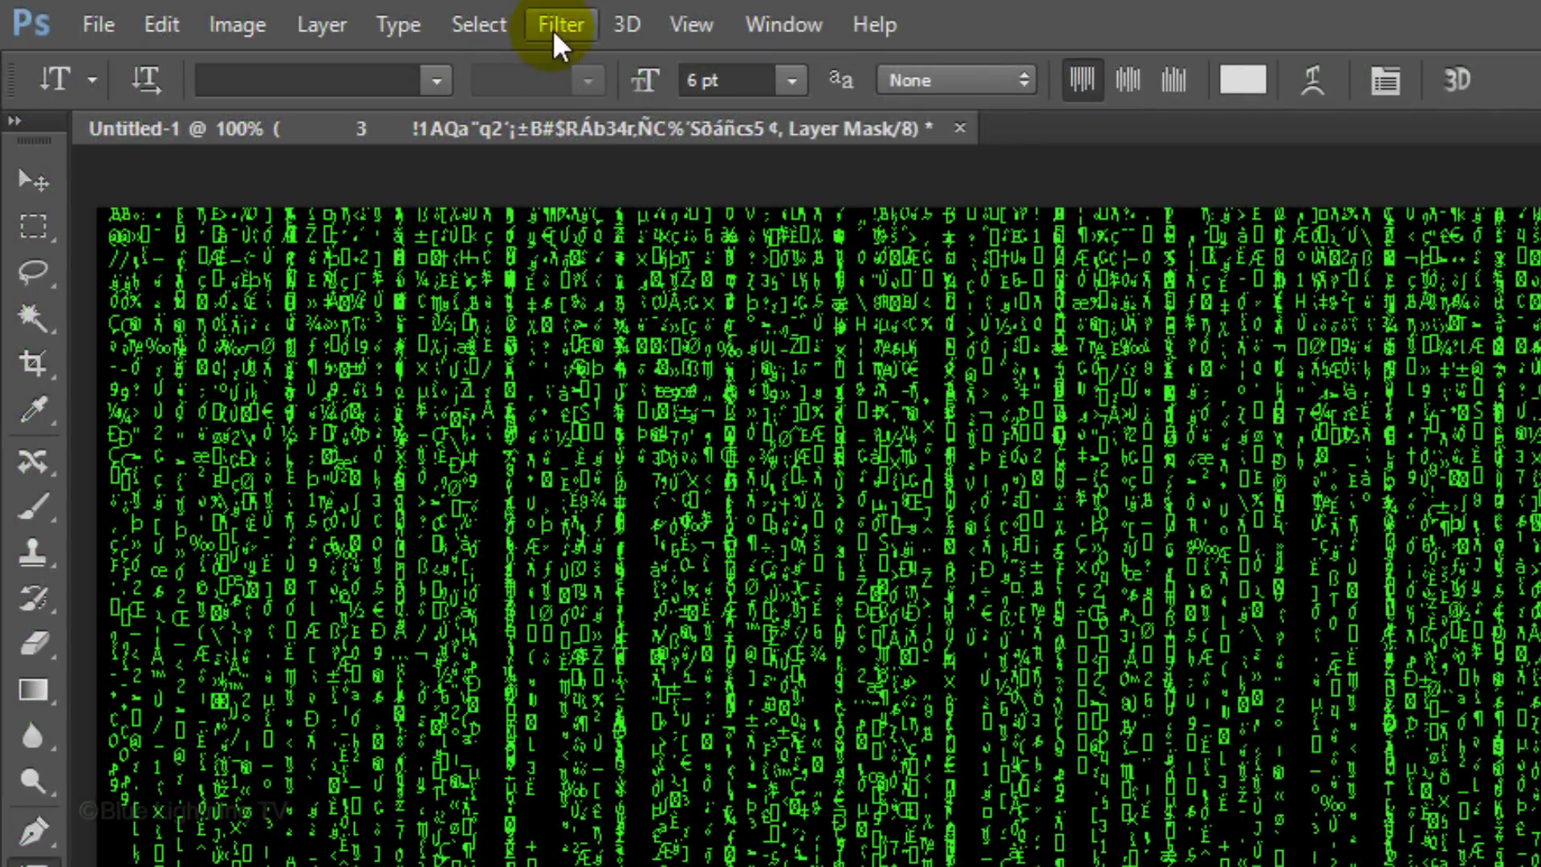
pyautogui.click(555, 26)
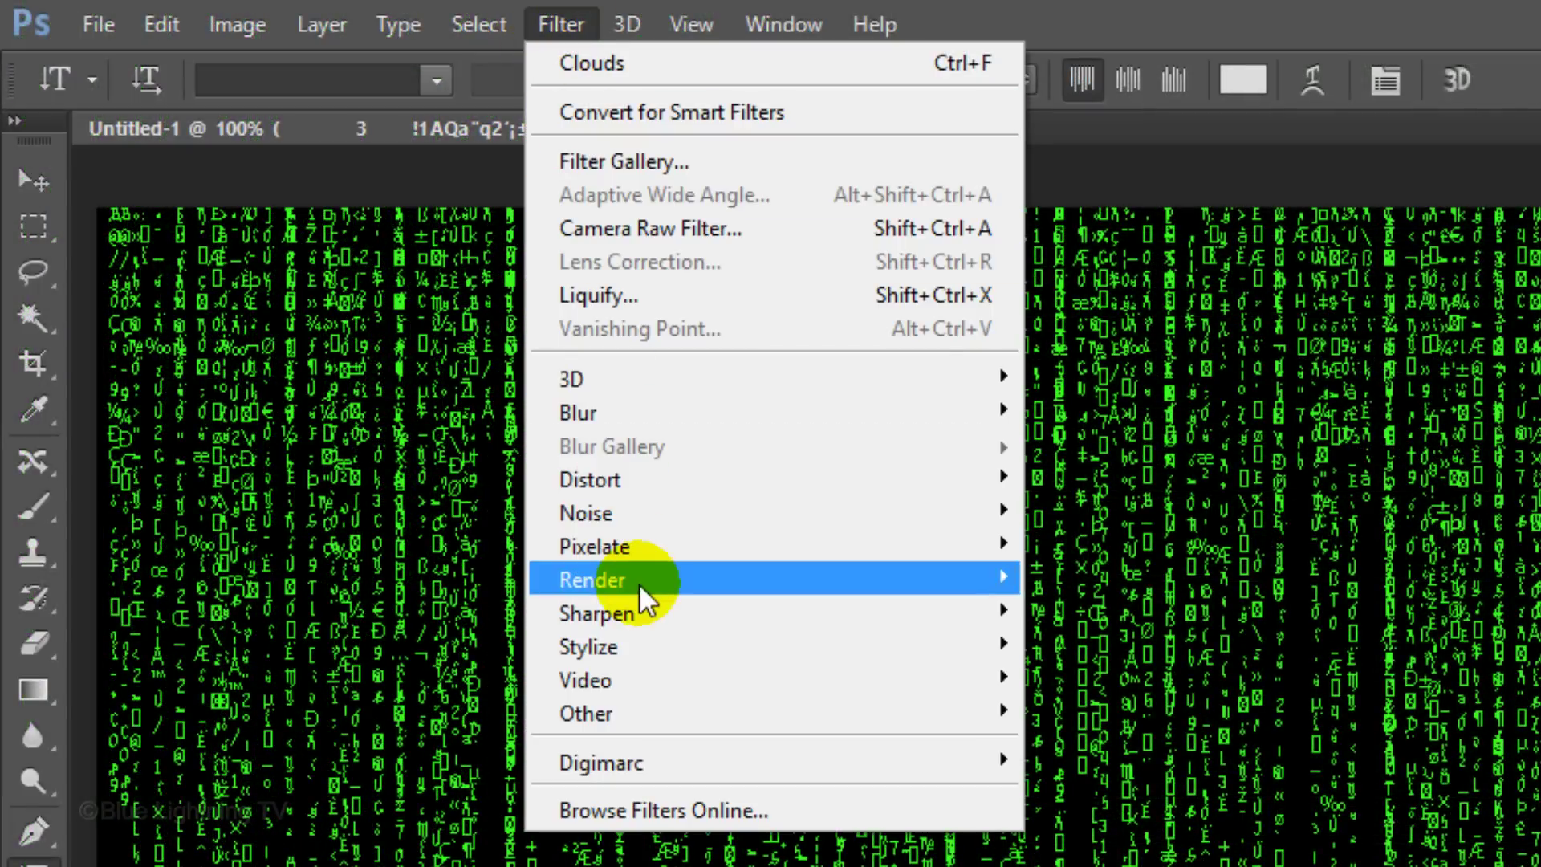
pyautogui.moveTo(640, 588)
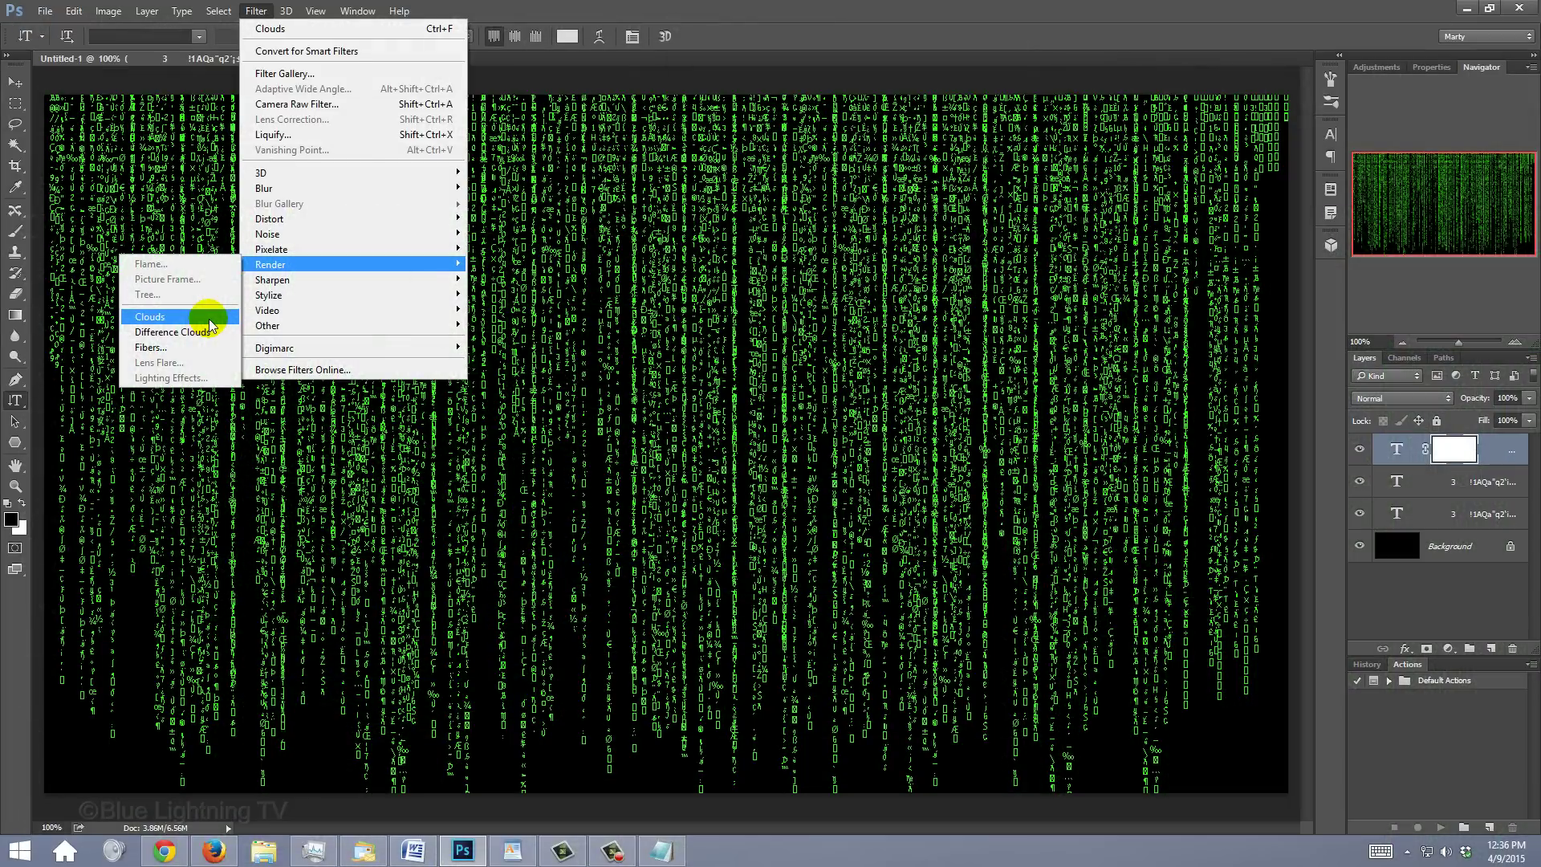
pyautogui.click(449, 704)
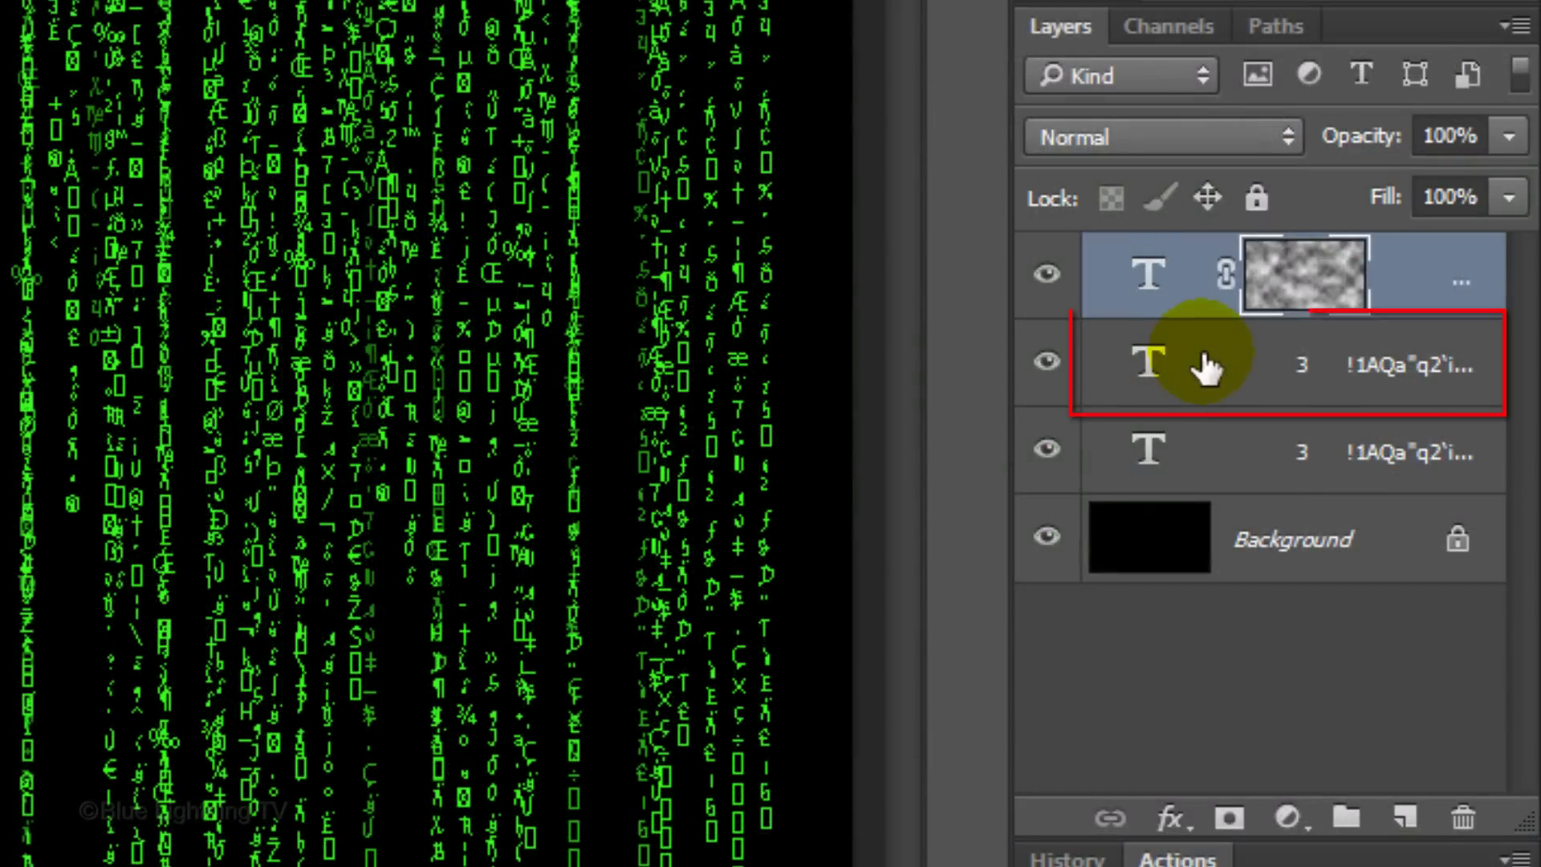
# Step: Give the second text layer a mask filled with the same clouds filter
pyautogui.click(1205, 368)
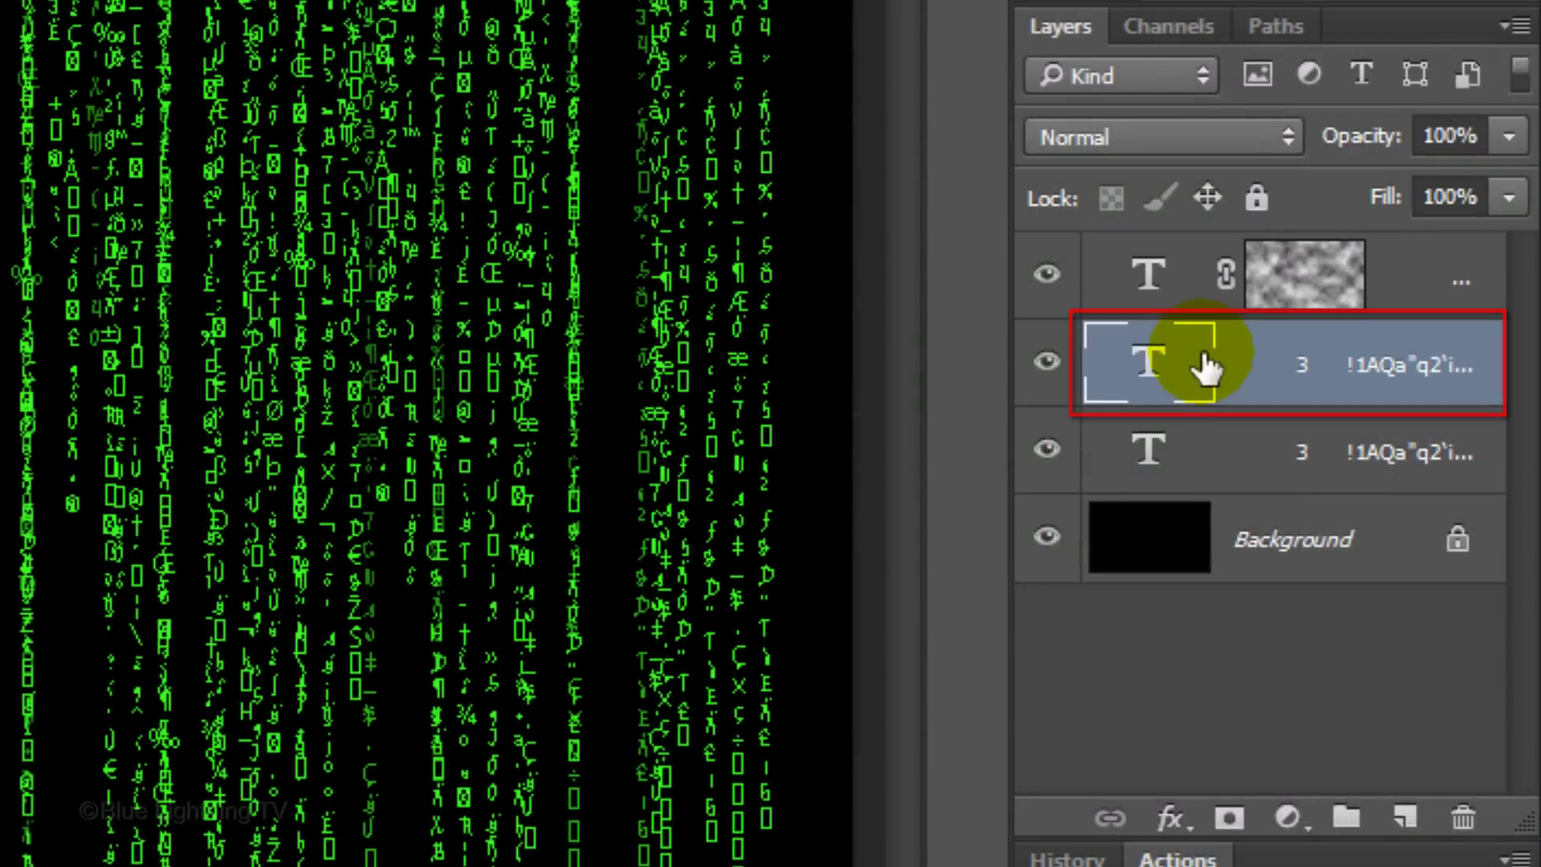
pyautogui.click(1230, 818)
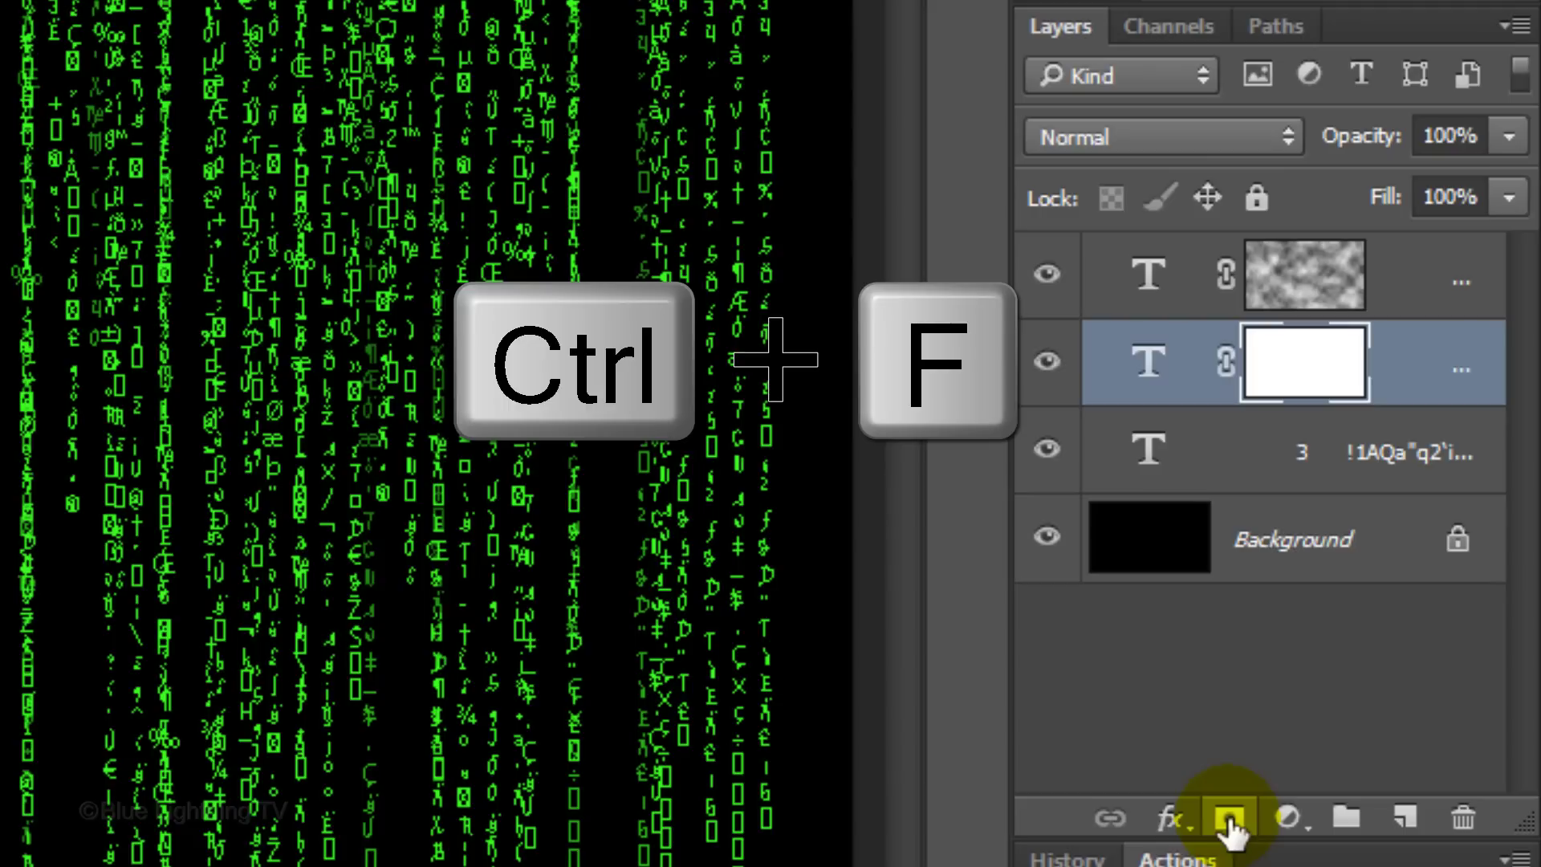
pyautogui.hotkey('ctrl', 'f')
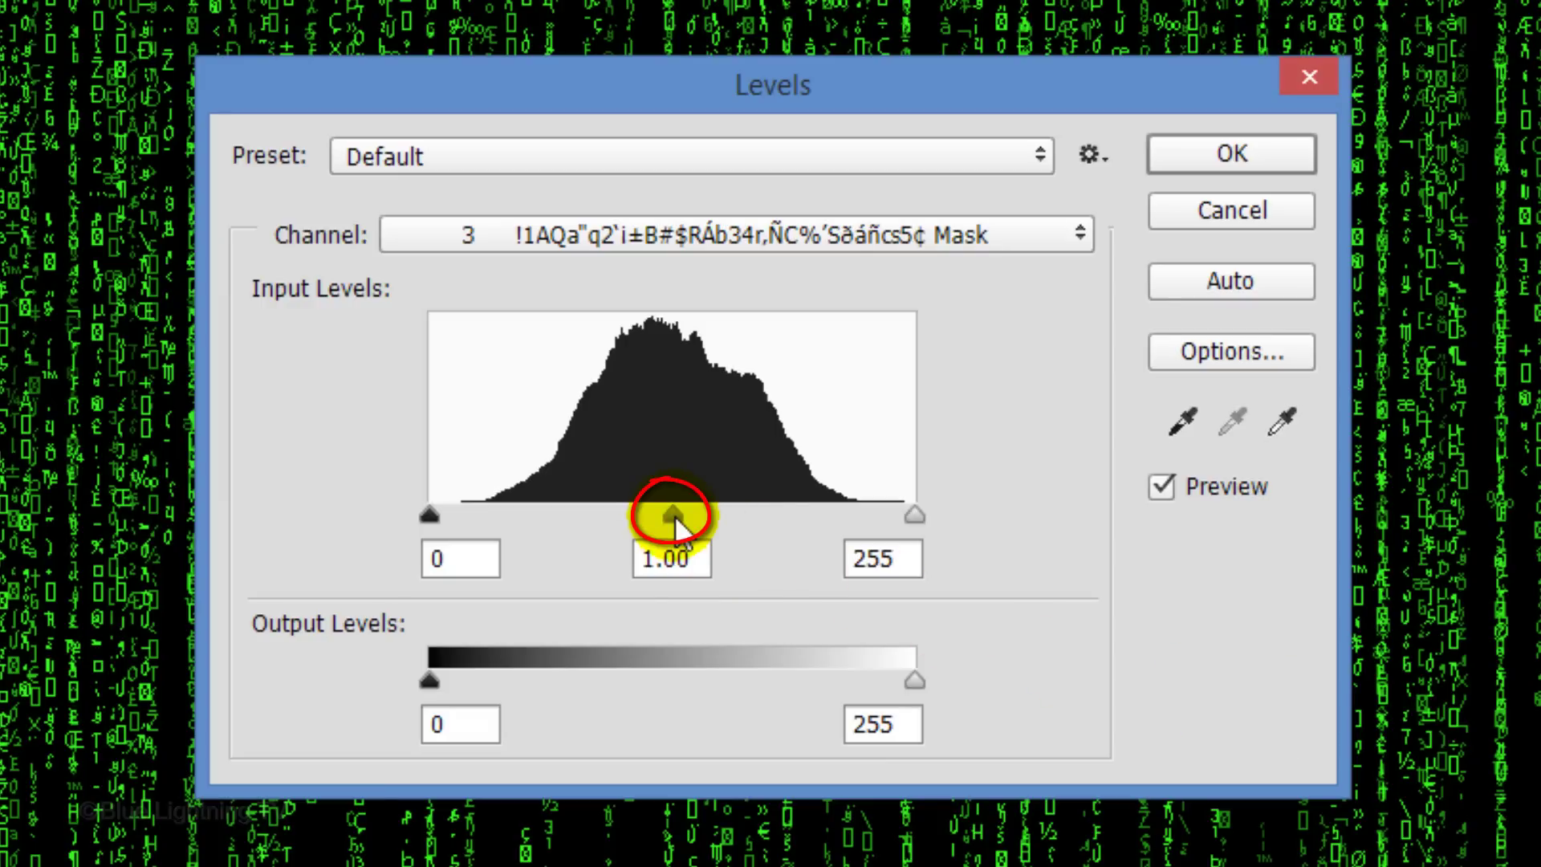
# Step: Darken the cloud mask's midtones with a Levels gamma of 0.57
pyautogui.moveTo(674, 518); pyautogui.dragTo(758, 499)
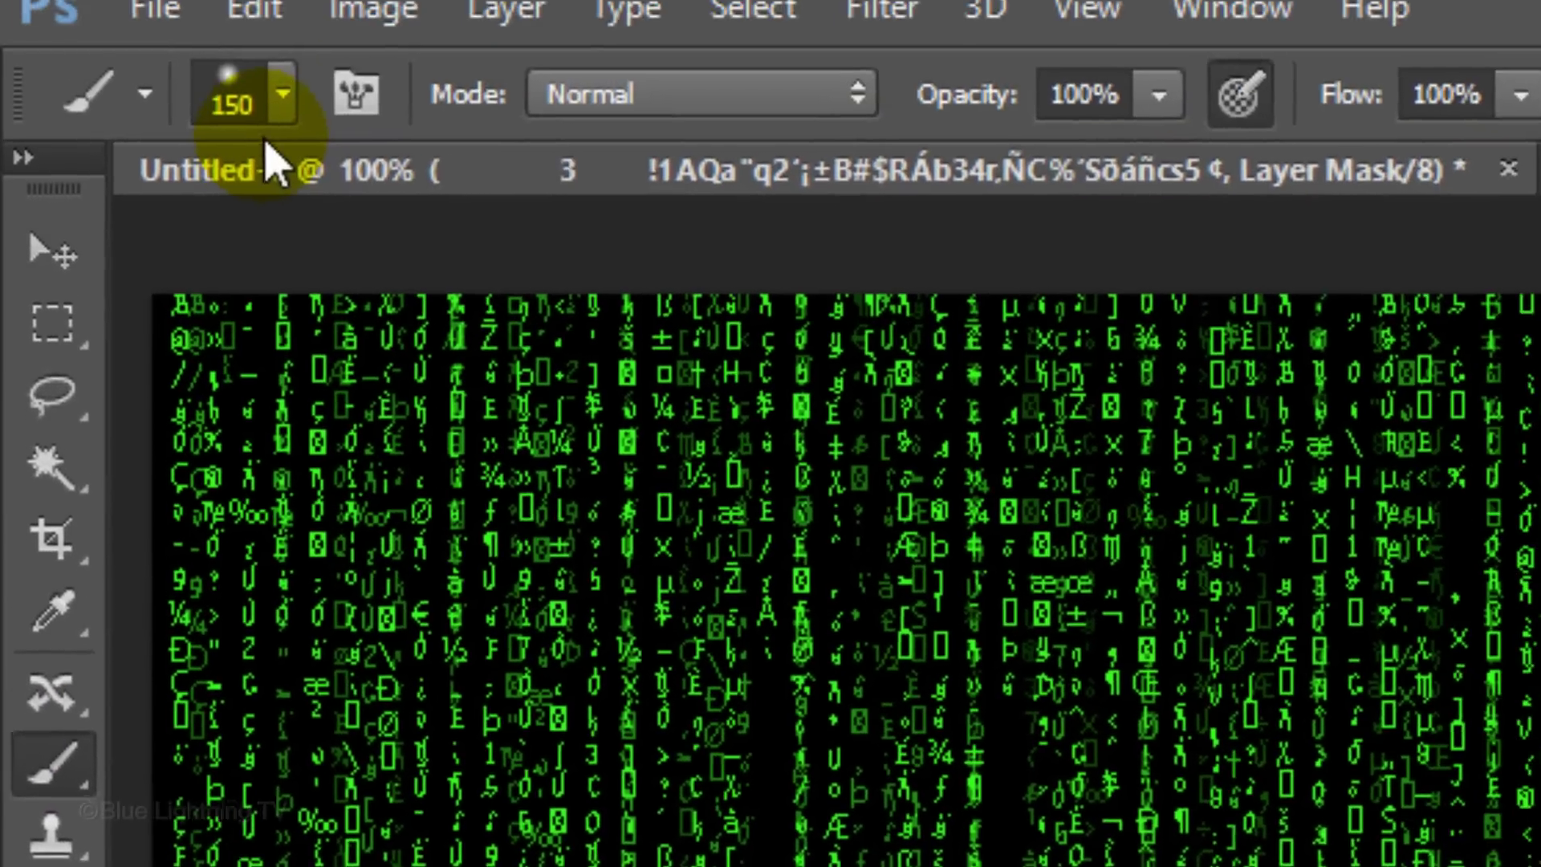
# Step: Set the brush to a 150 px soft round tip with 0% hardness and target the top layer's mask
pyautogui.click(282, 94)
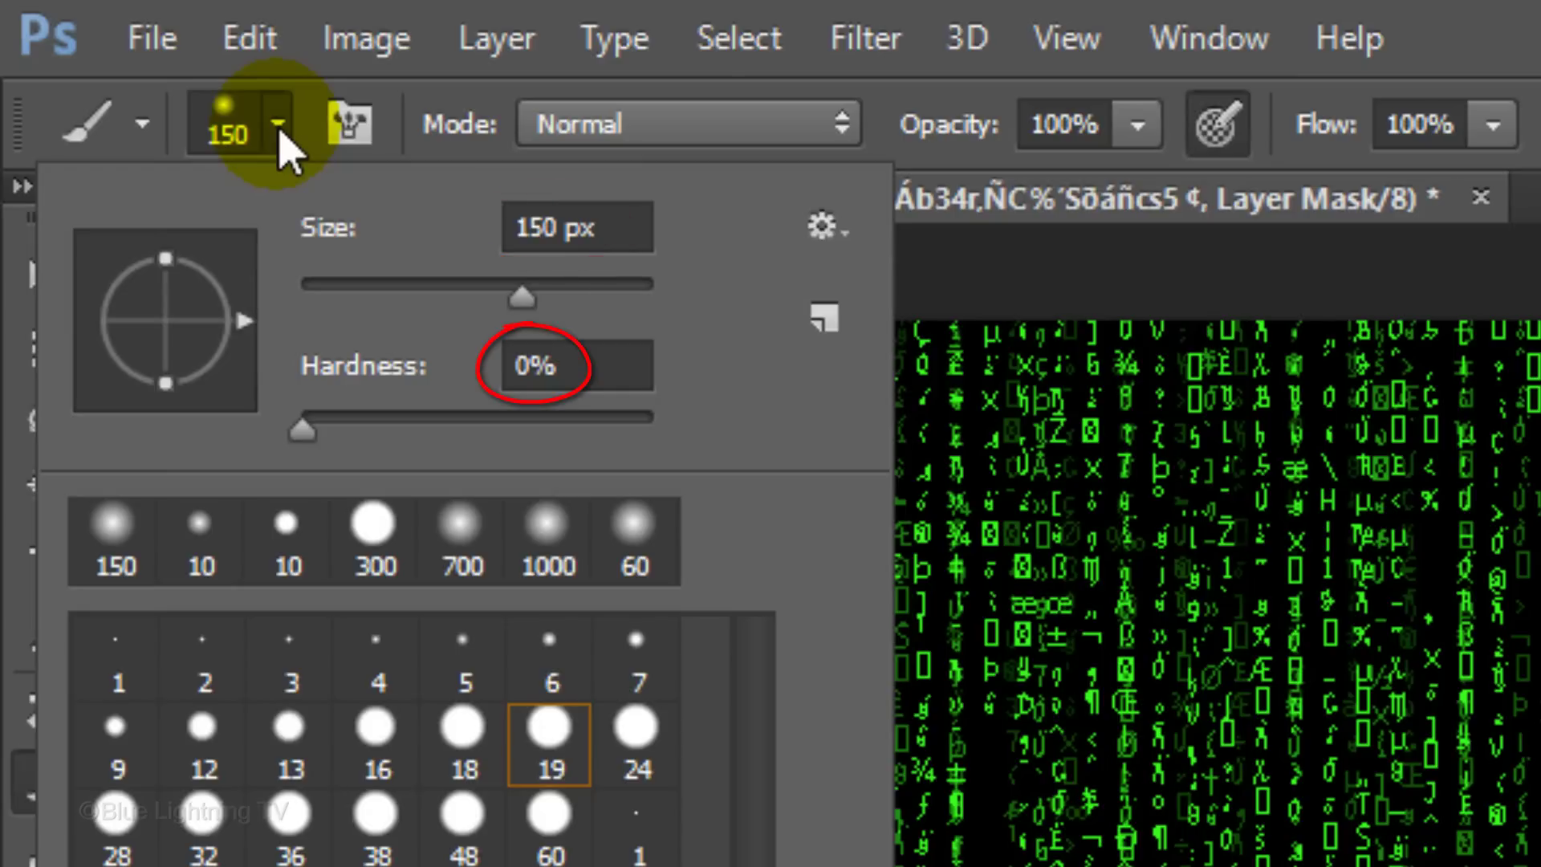
pyautogui.click(273, 133)
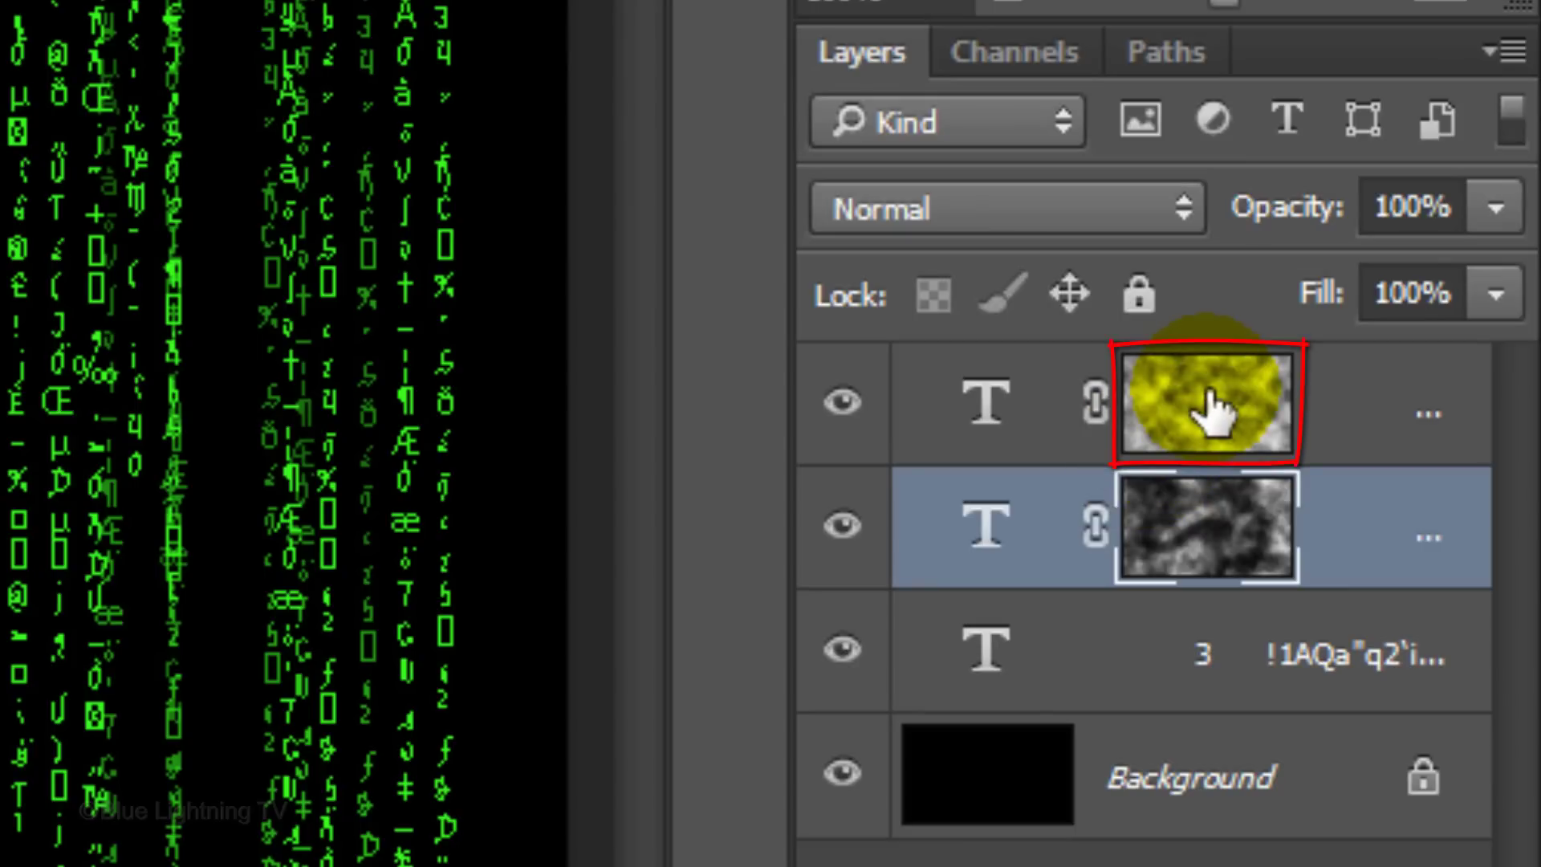
pyautogui.click(1214, 411)
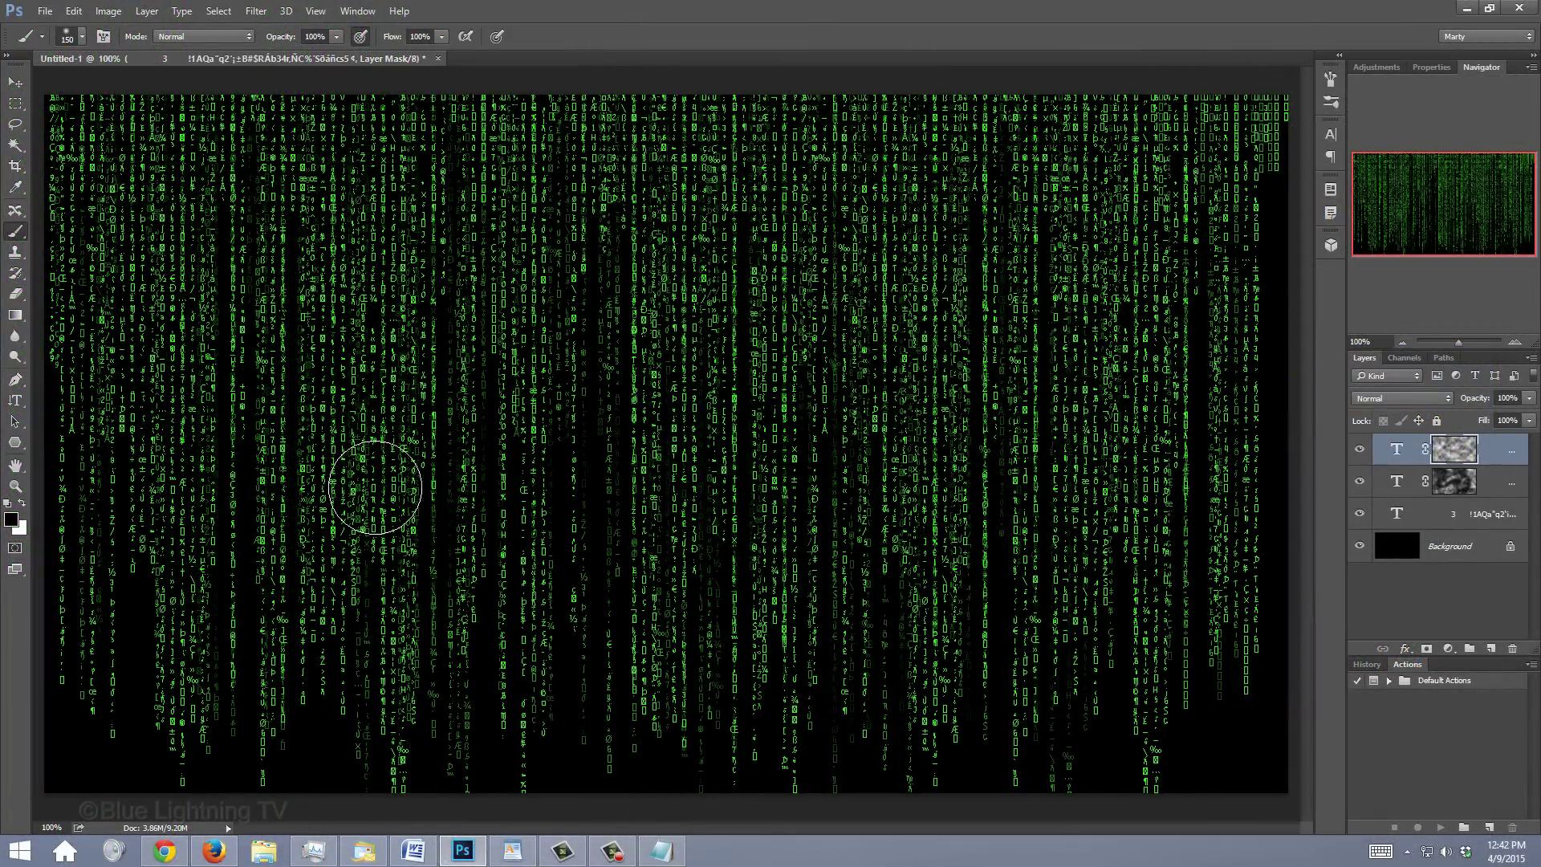
pyautogui.click(1367, 487)
pyautogui.keyDown('ctrl'); pyautogui.click(1389, 518); pyautogui.keyUp('ctrl')
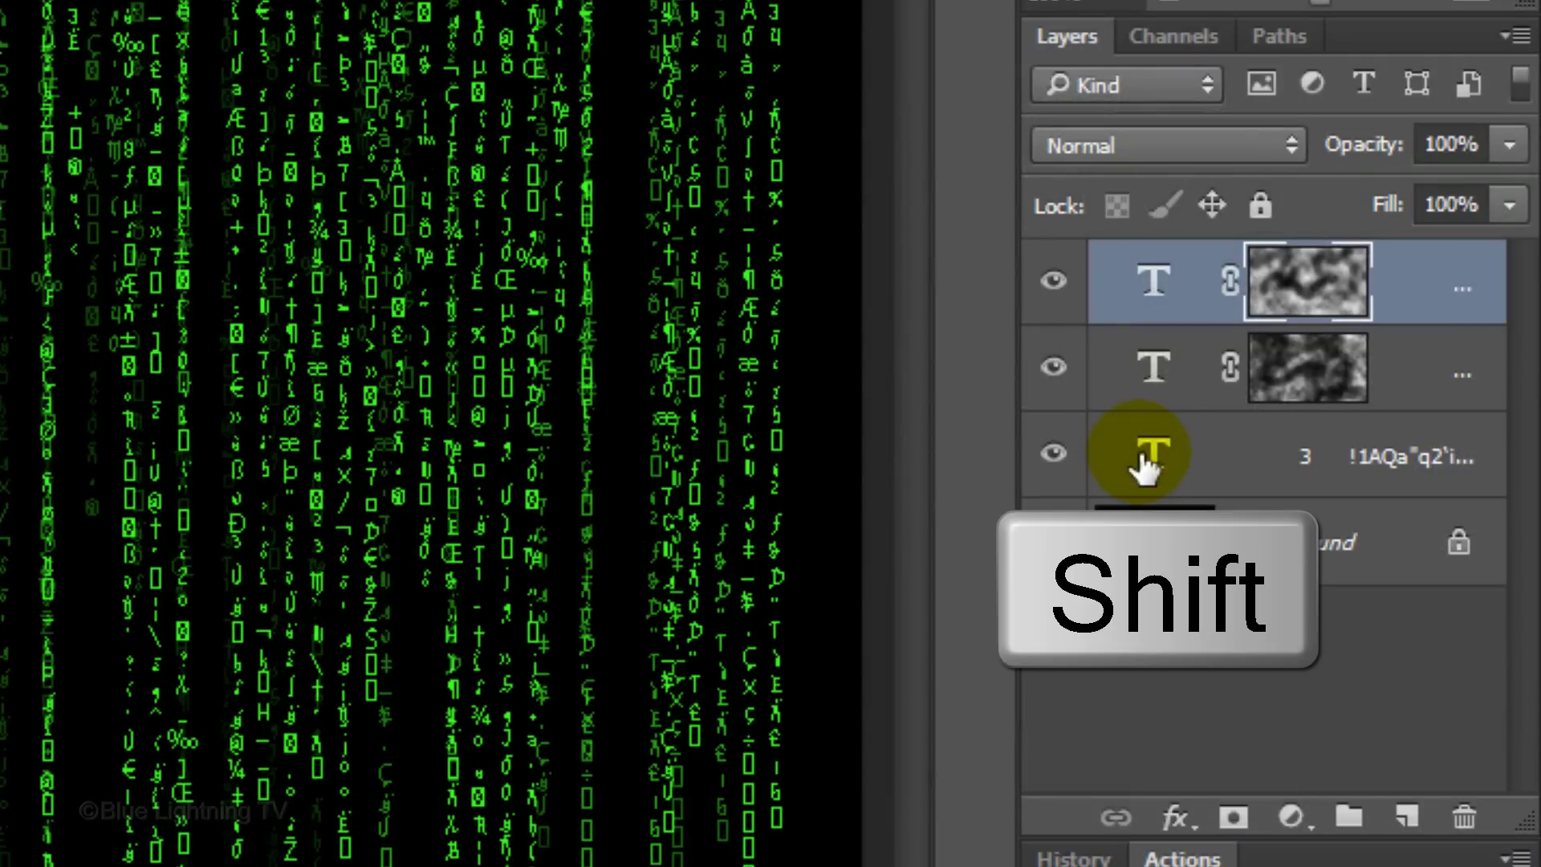
# Step: Merge copies of the three text layers into one pixel layer placed just above Background
pyautogui.keyDown('shift'); pyautogui.click(1146, 464); pyautogui.keyUp('shift')
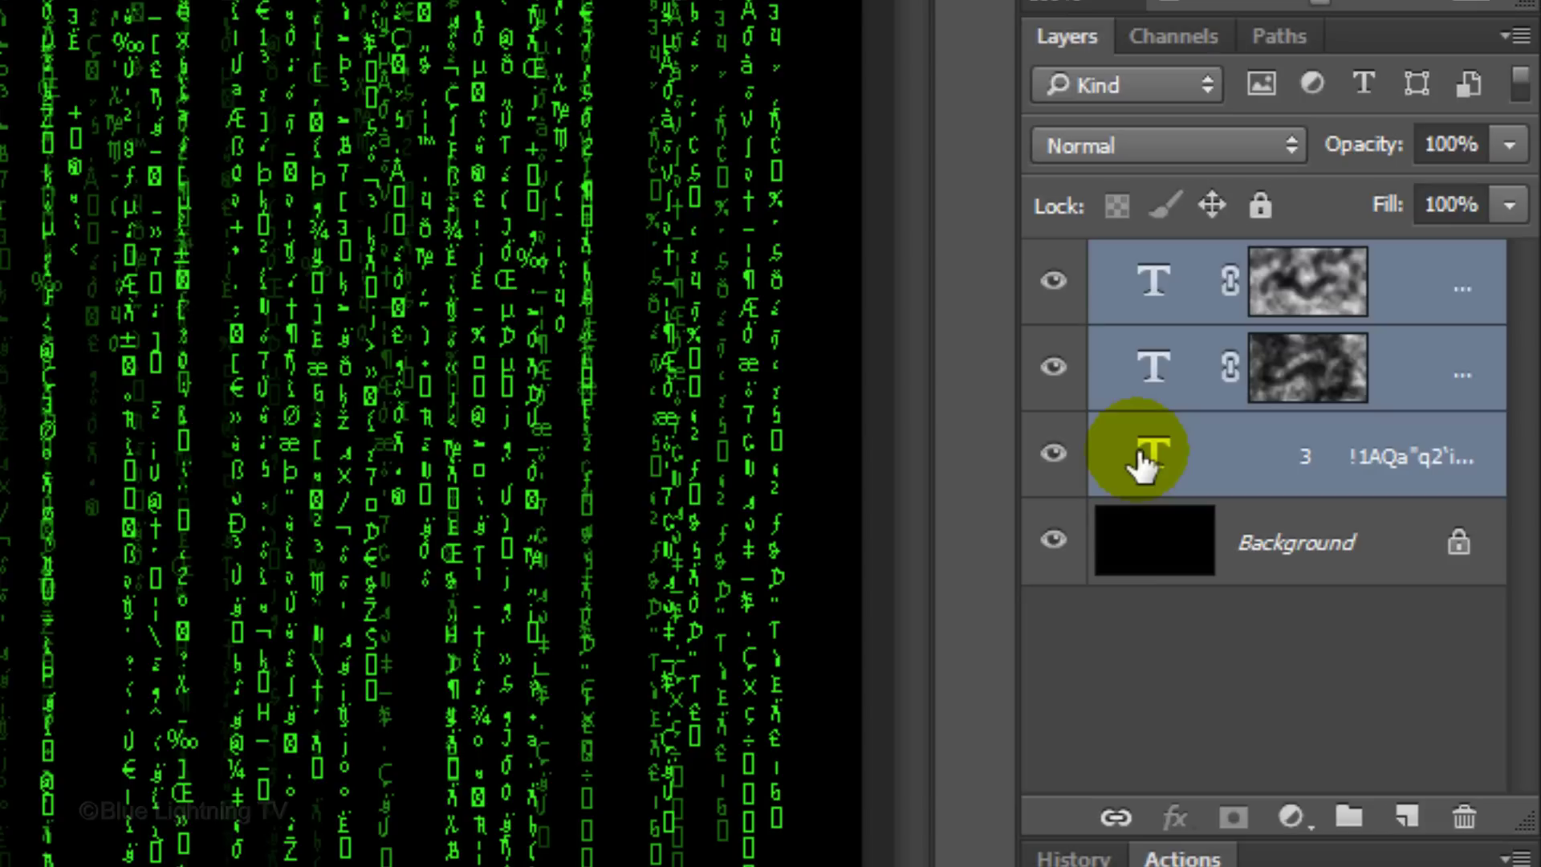
pyautogui.hotkey('ctrl', 'j')
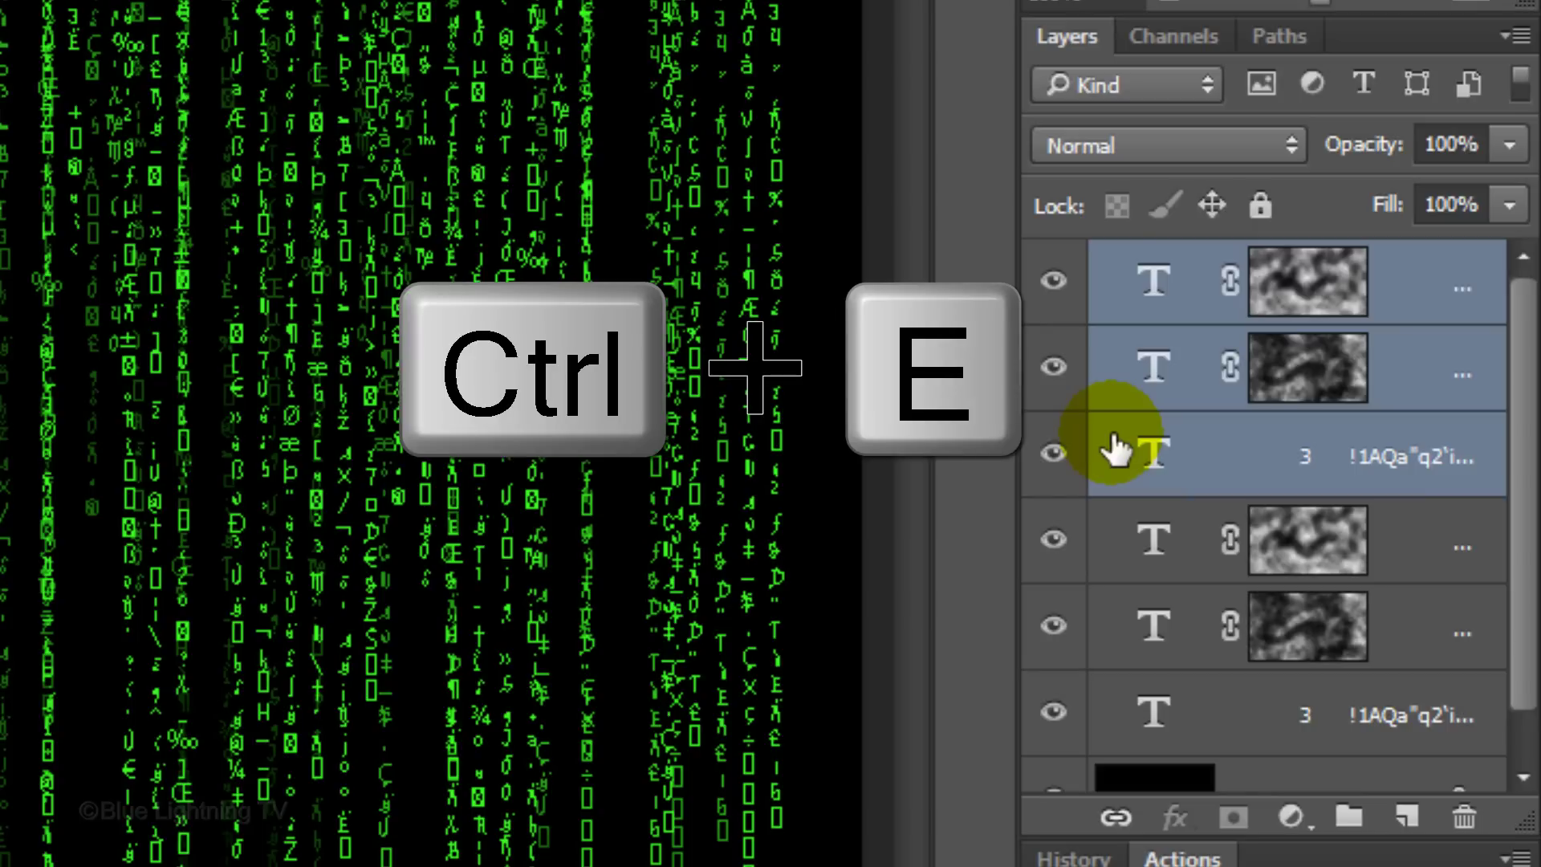
pyautogui.hotkey('ctrl', 'e')
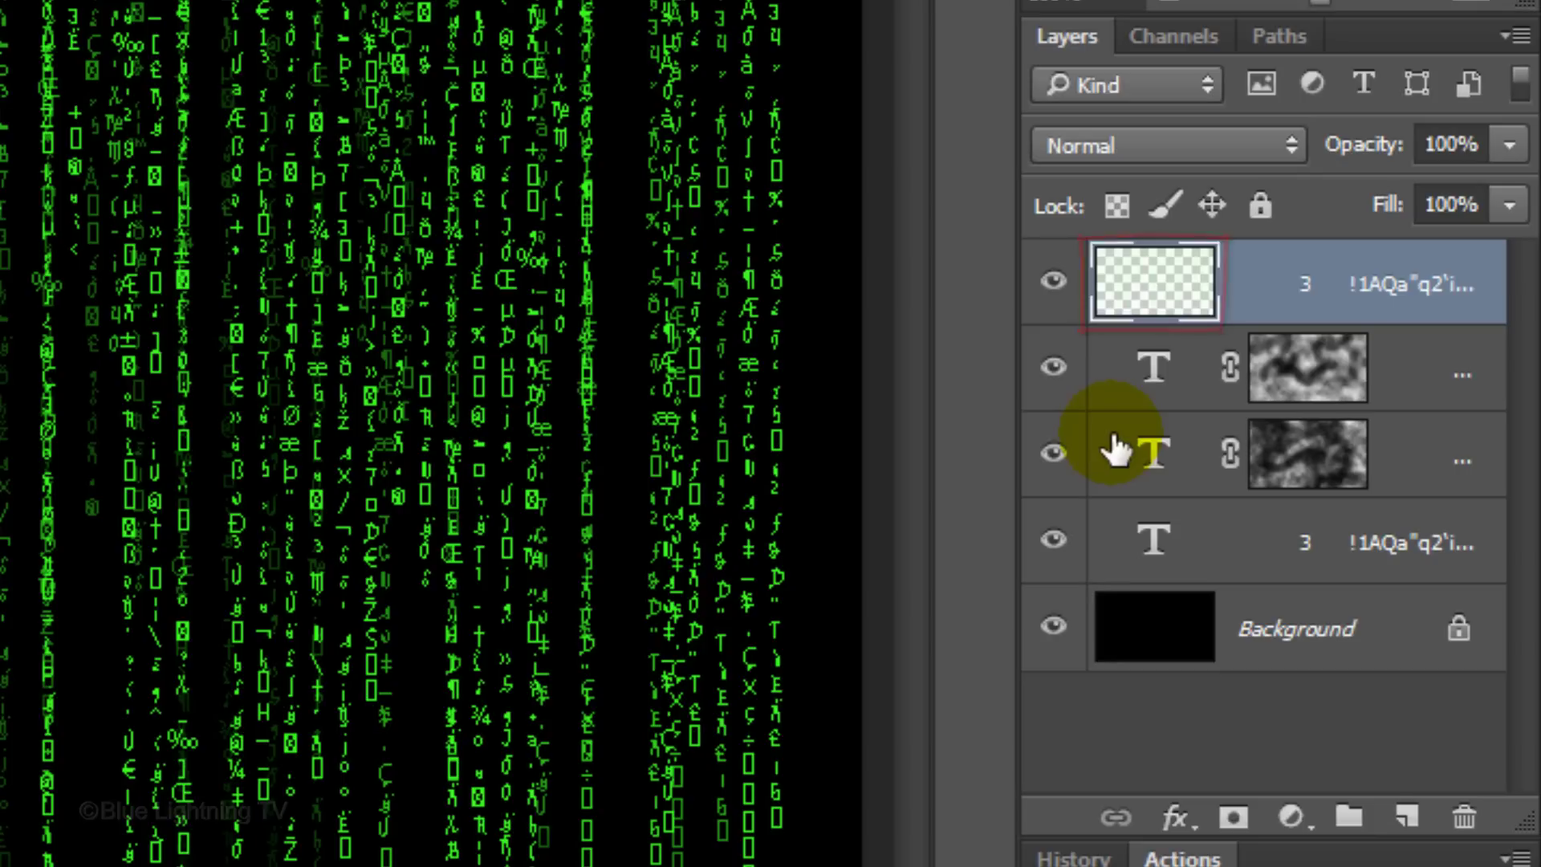
pyautogui.click(1156, 289)
pyautogui.moveTo(1155, 289); pyautogui.dragTo(1158, 591)
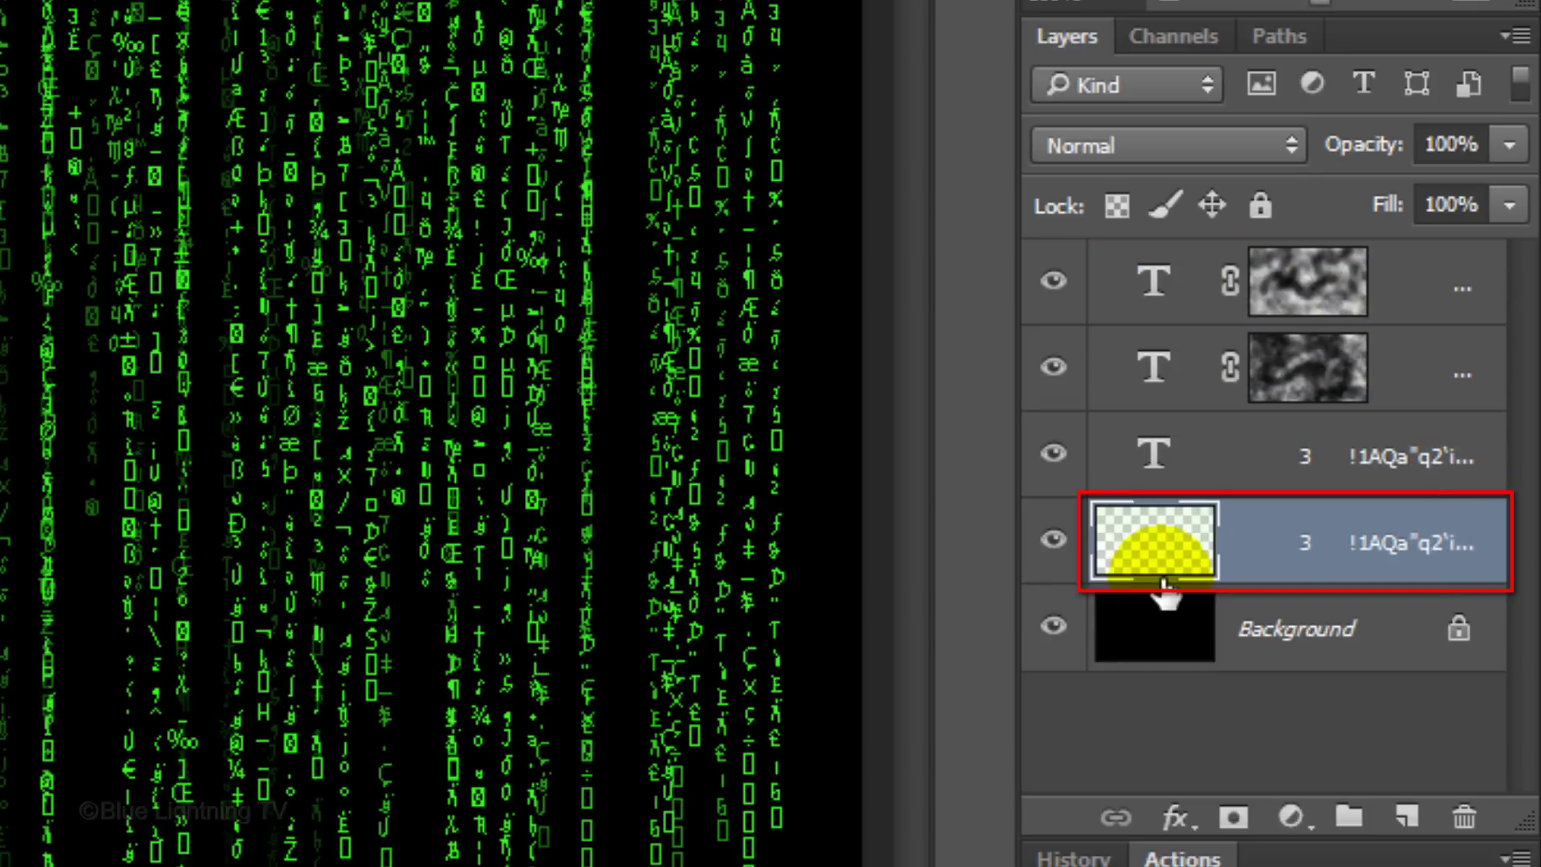
# Step: Rename the merged layer 'Motion blur'
pyautogui.click(1304, 549)
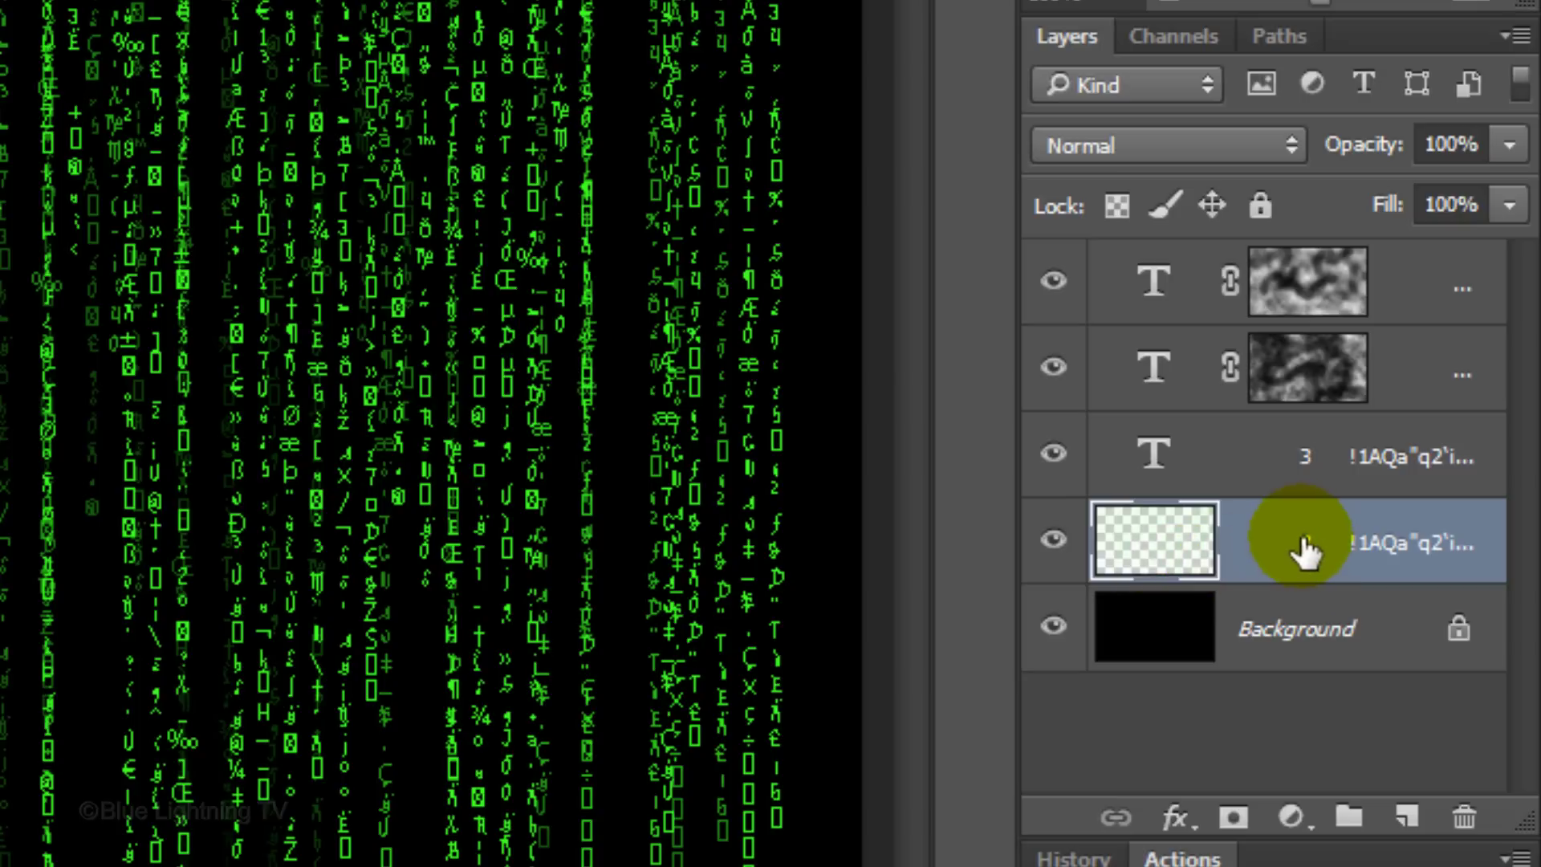
pyautogui.click(1304, 548)
pyautogui.doubleClick(1304, 548)
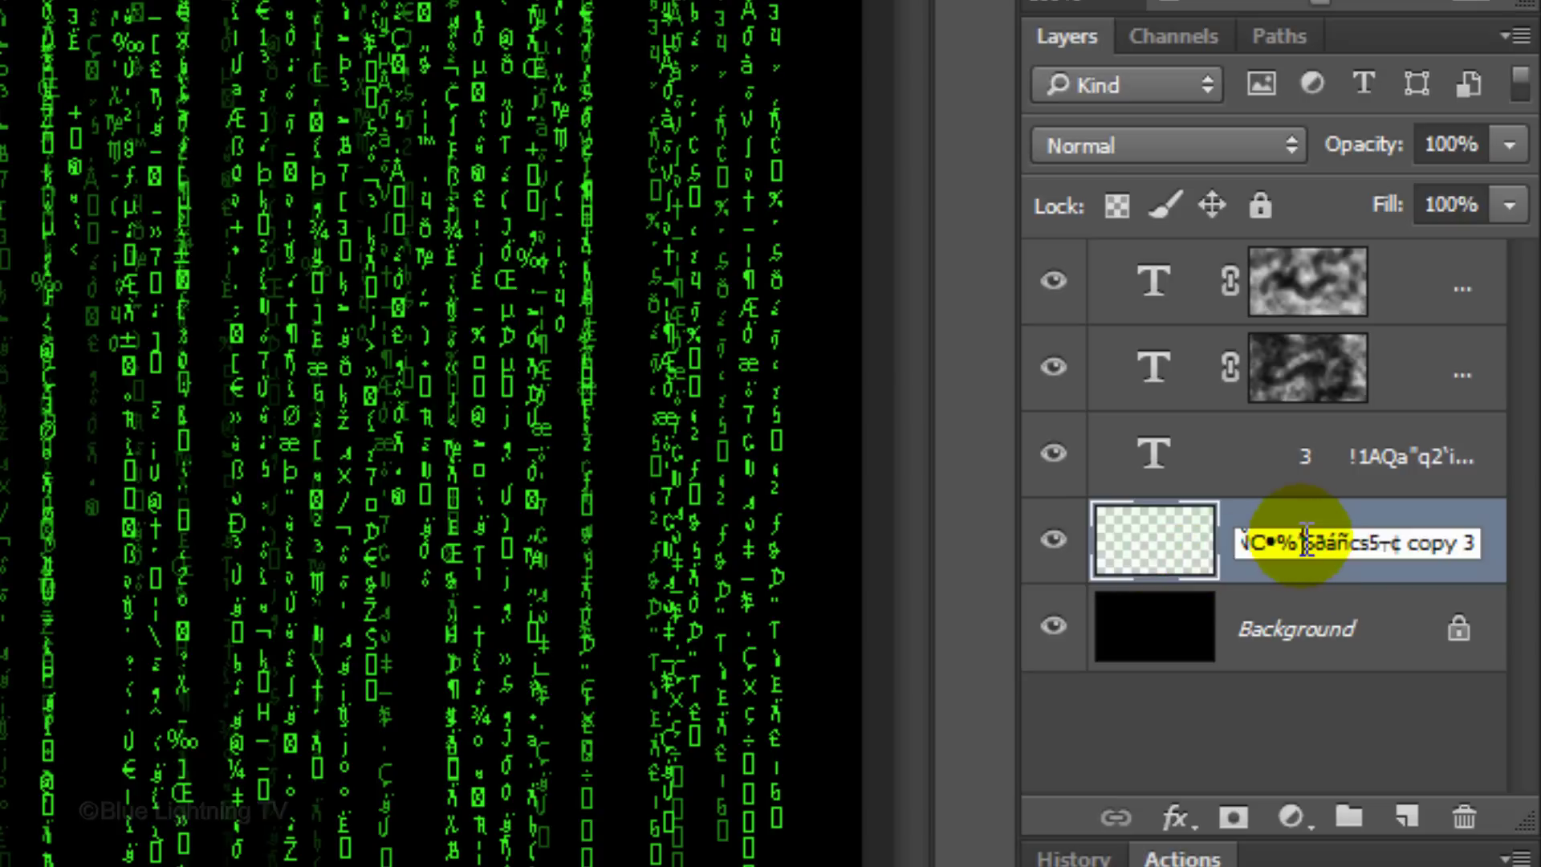
pyautogui.hotkey('ctrl', 'a')
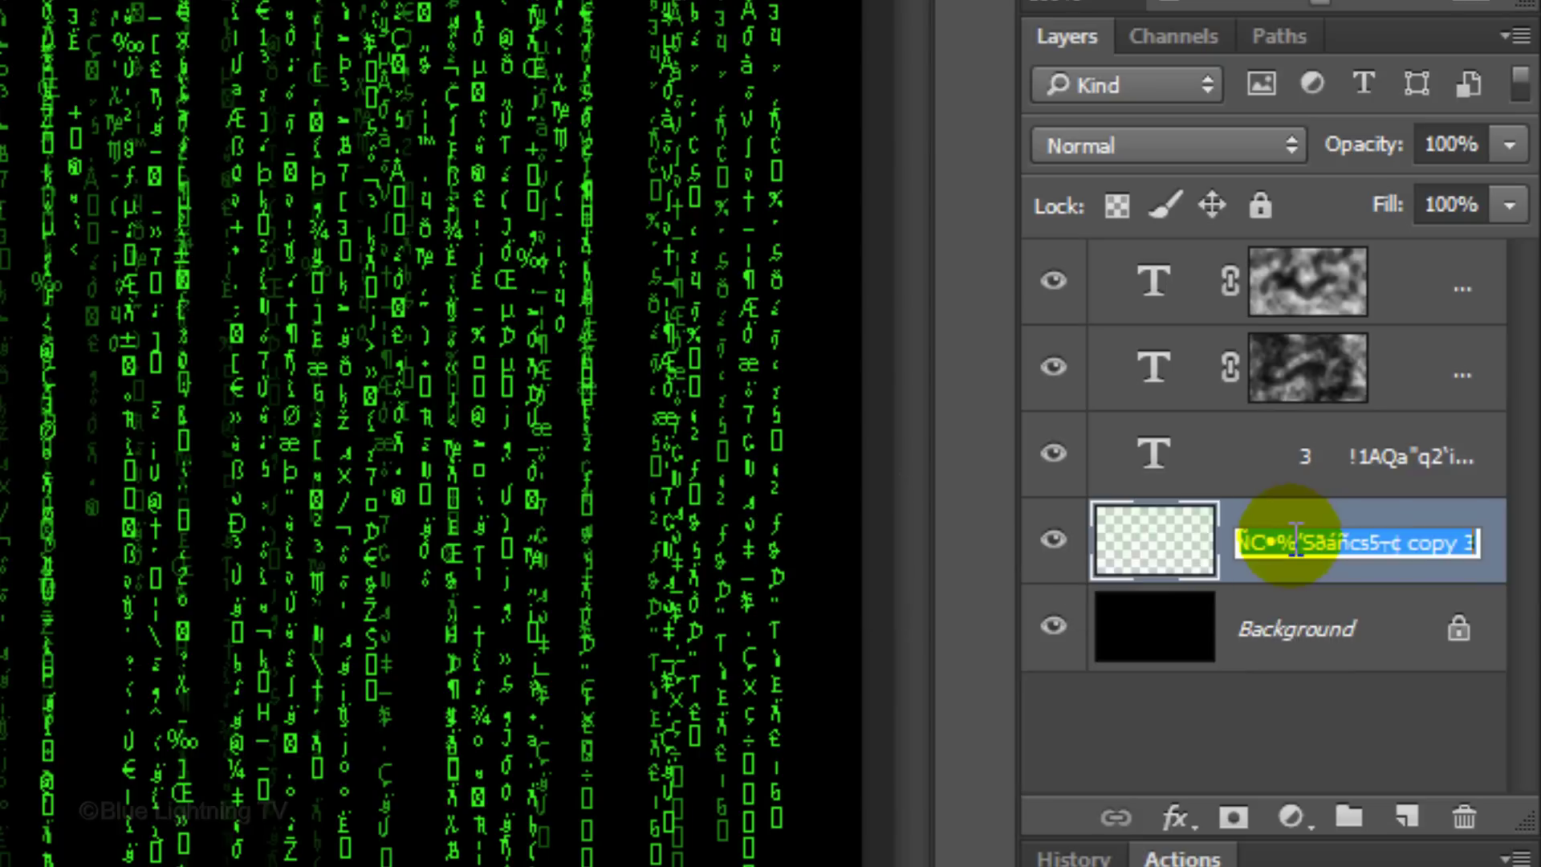
pyautogui.write('Motion blur')
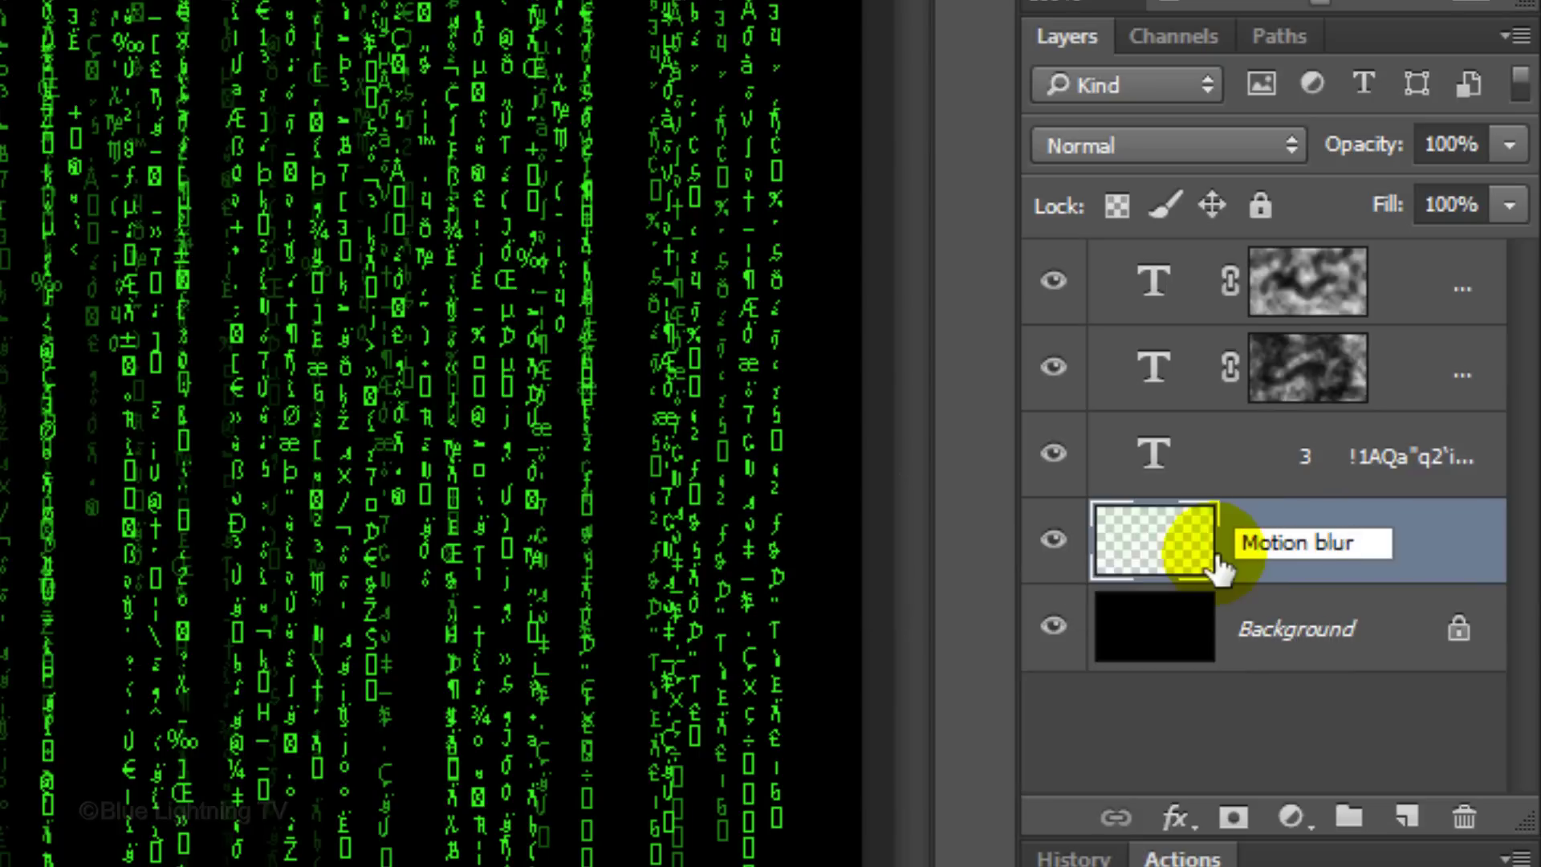
pyautogui.press('Return')
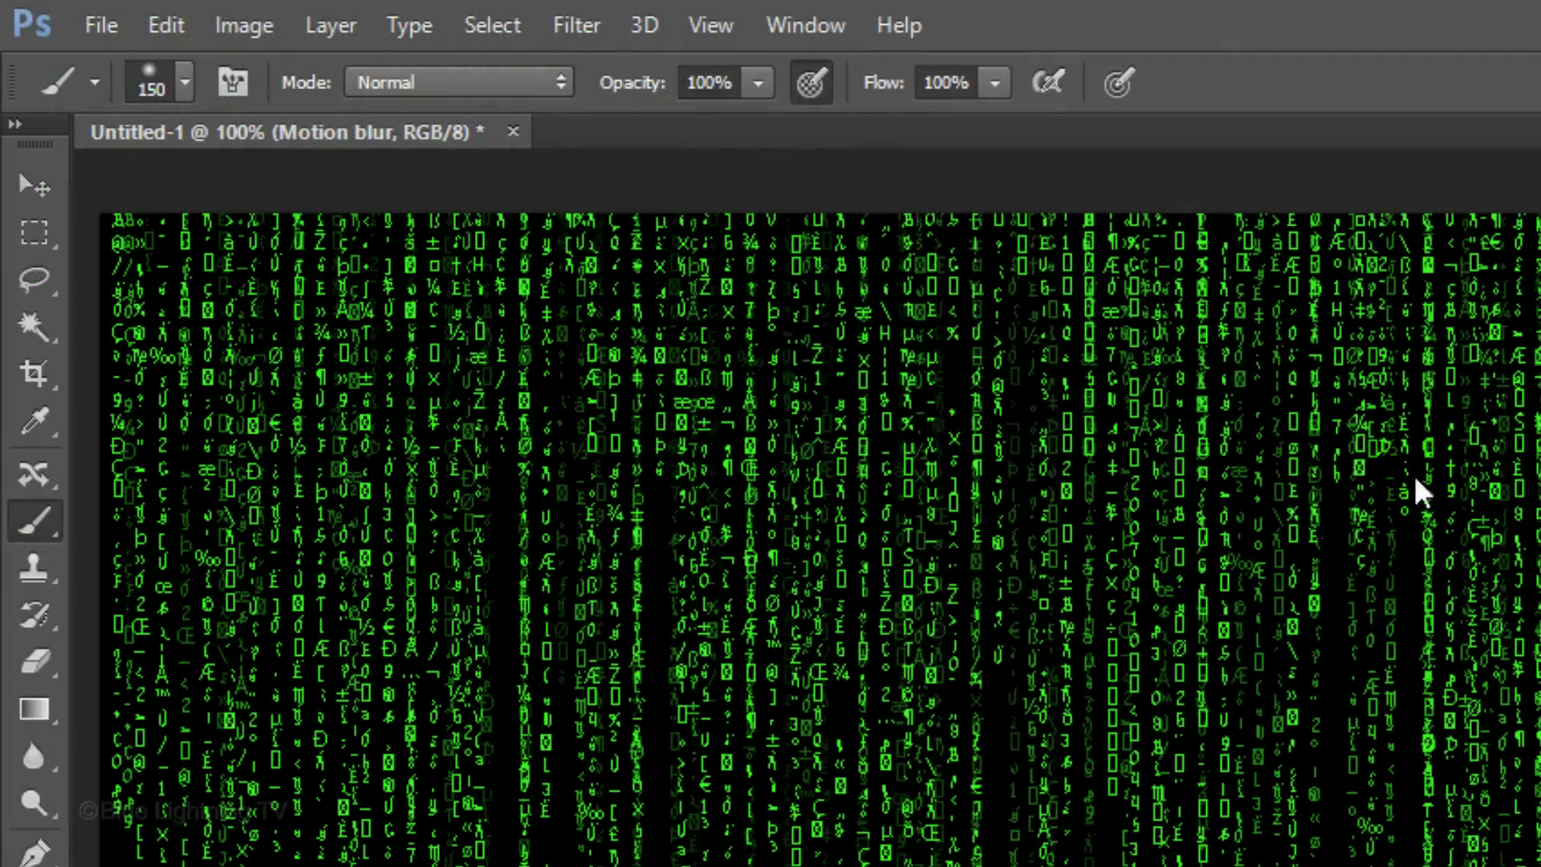
# Step: Apply a 90° Motion Blur at 20-pixel distance, toggling Preview to compare before and after
pyautogui.click(571, 24)
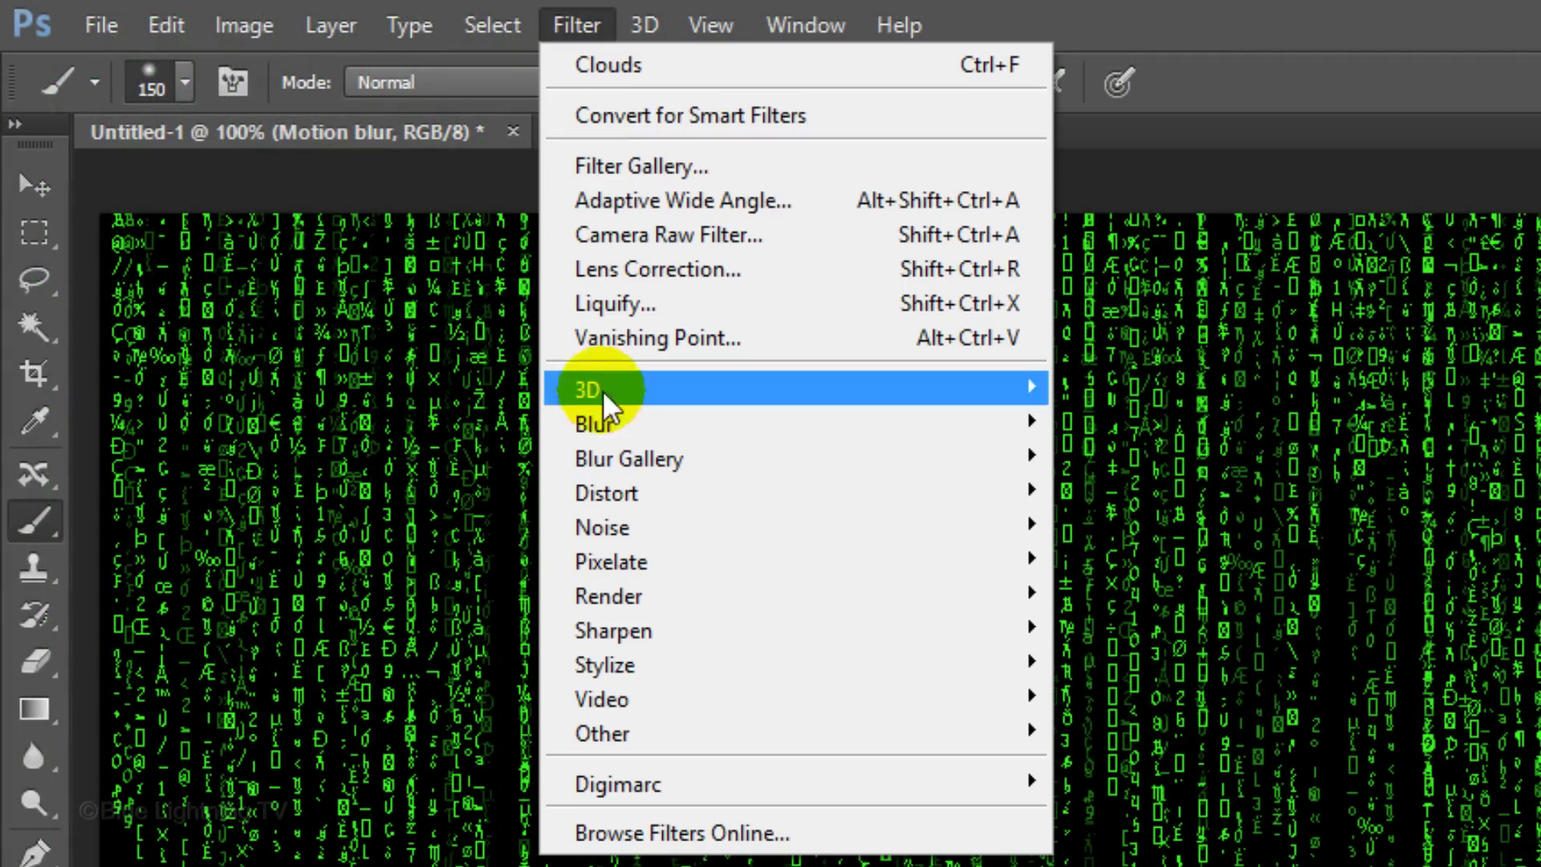
pyautogui.moveTo(605, 420)
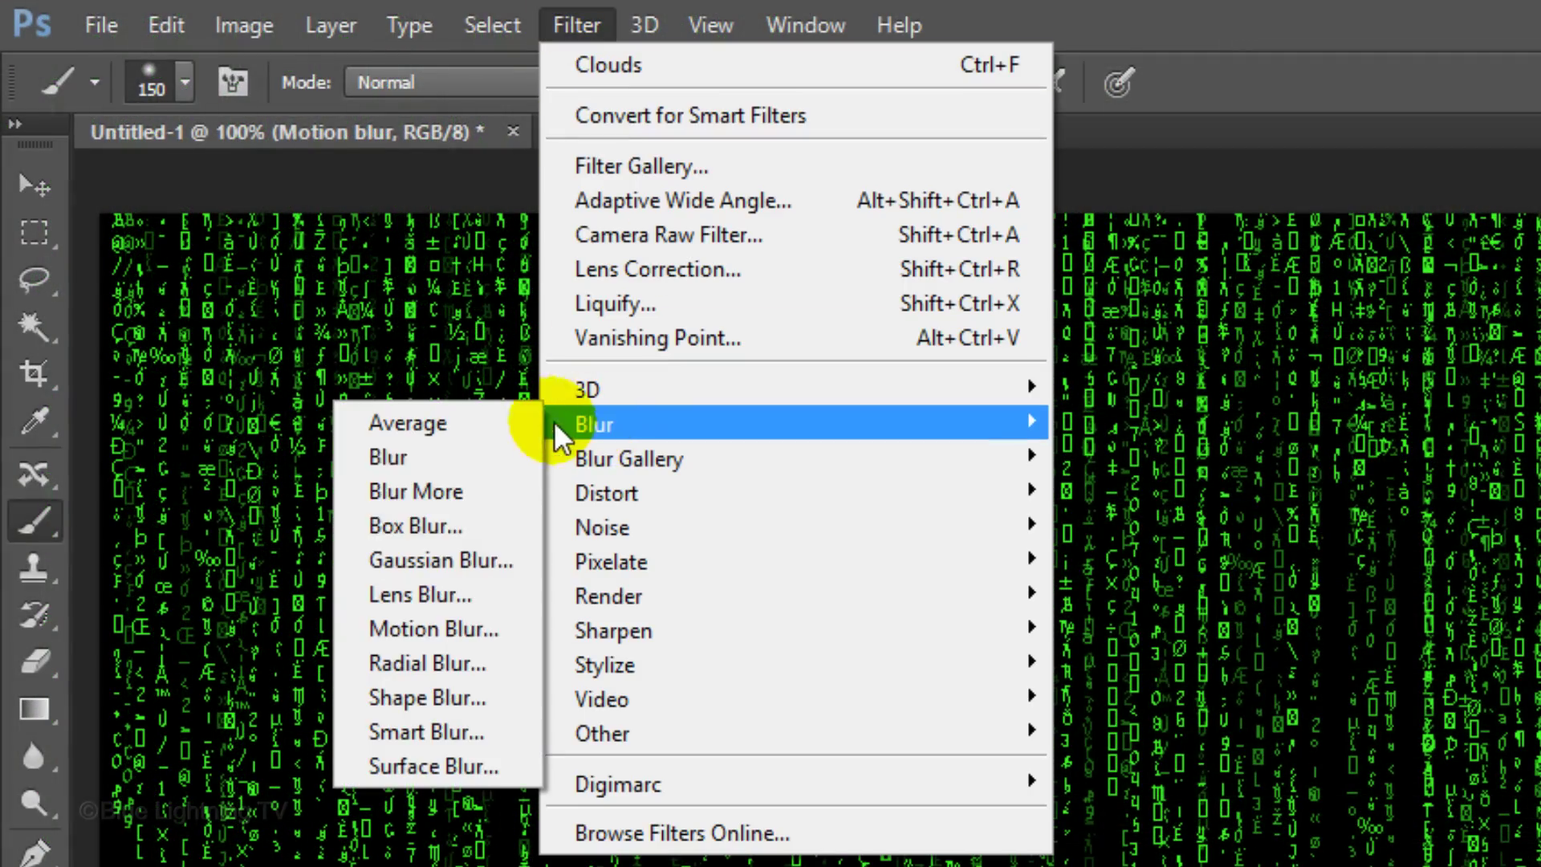
pyautogui.click(483, 624)
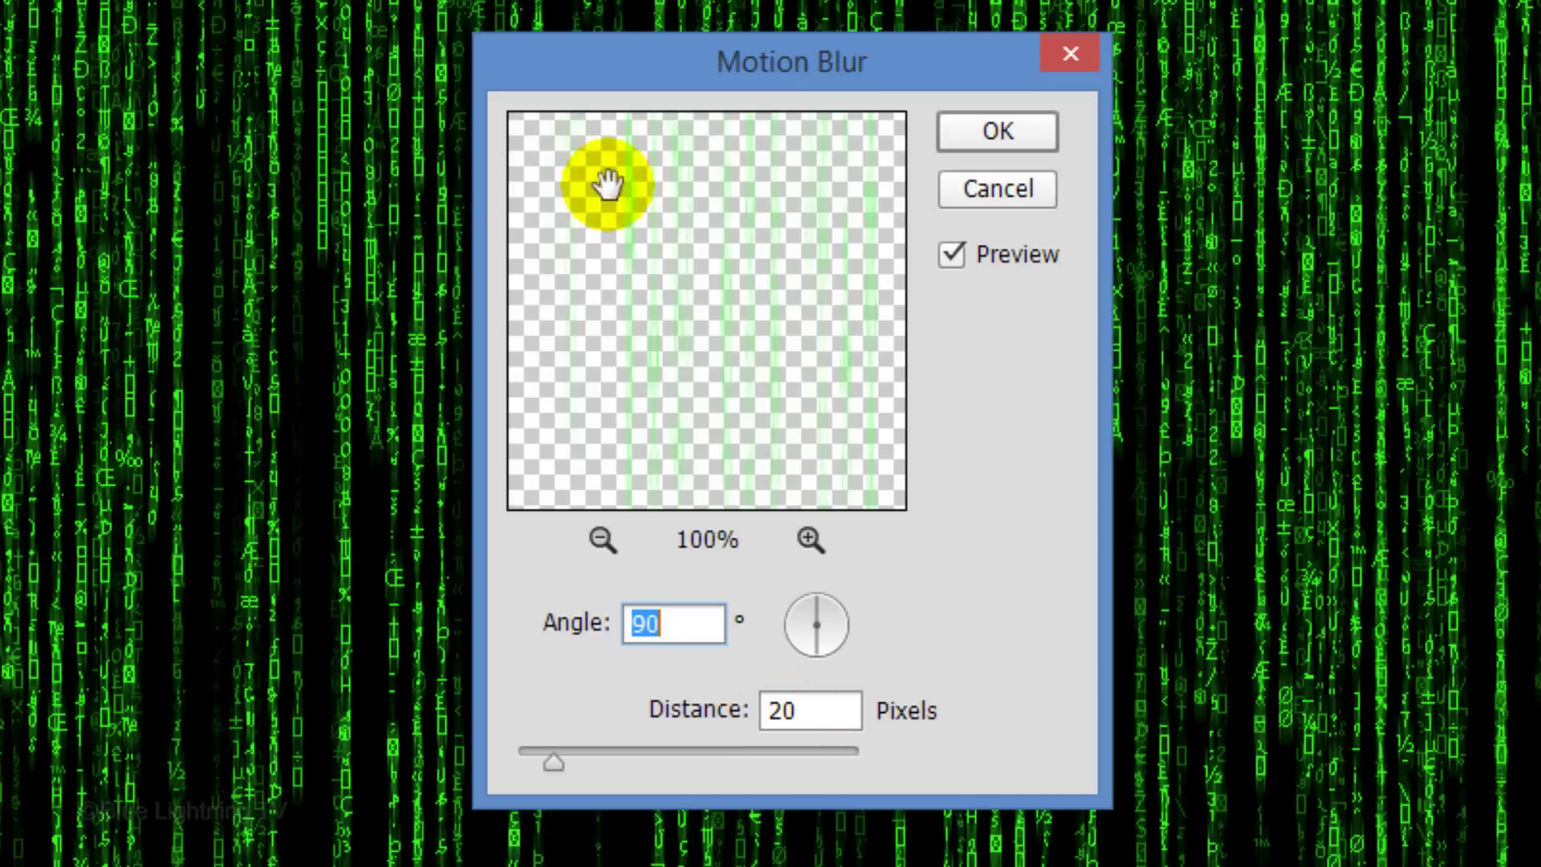
pyautogui.click(950, 255)
pyautogui.click(948, 257)
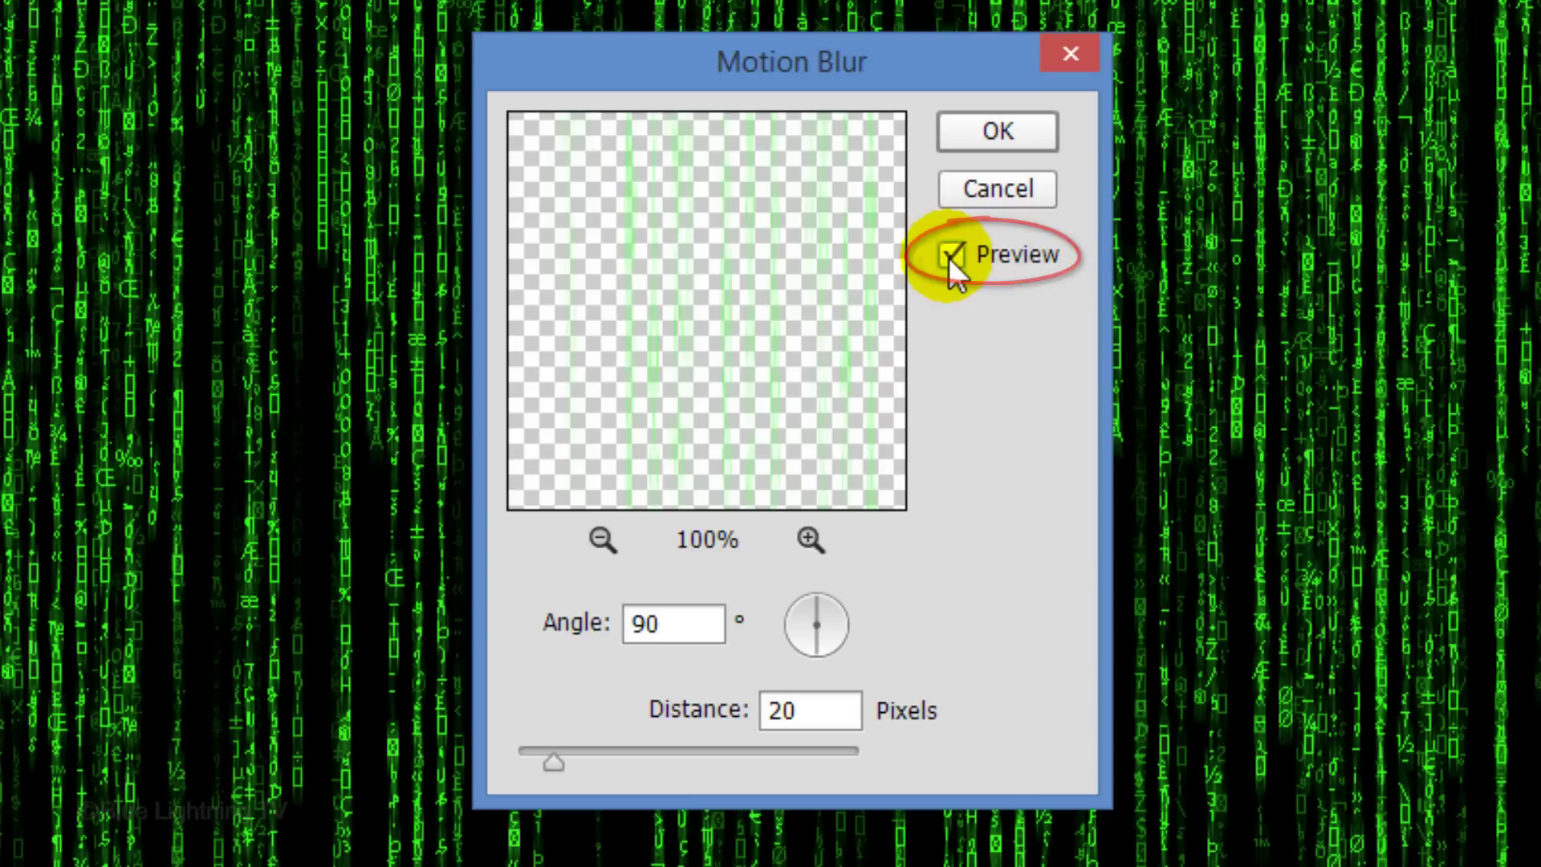
pyautogui.click(949, 259)
pyautogui.click(950, 258)
pyautogui.click(951, 257)
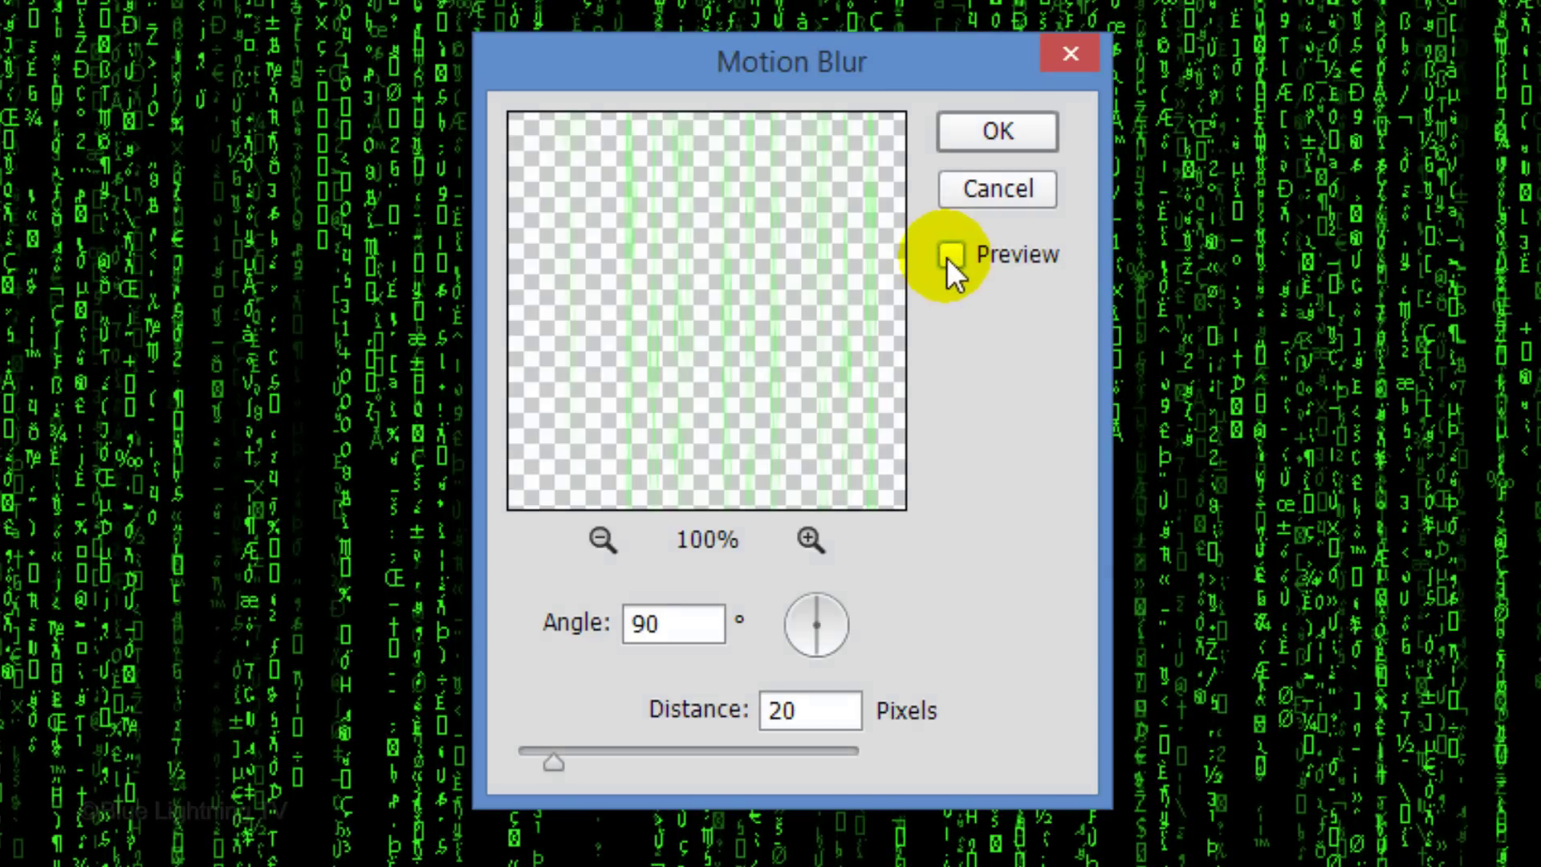
pyautogui.click(949, 257)
pyautogui.click(948, 258)
pyautogui.click(949, 258)
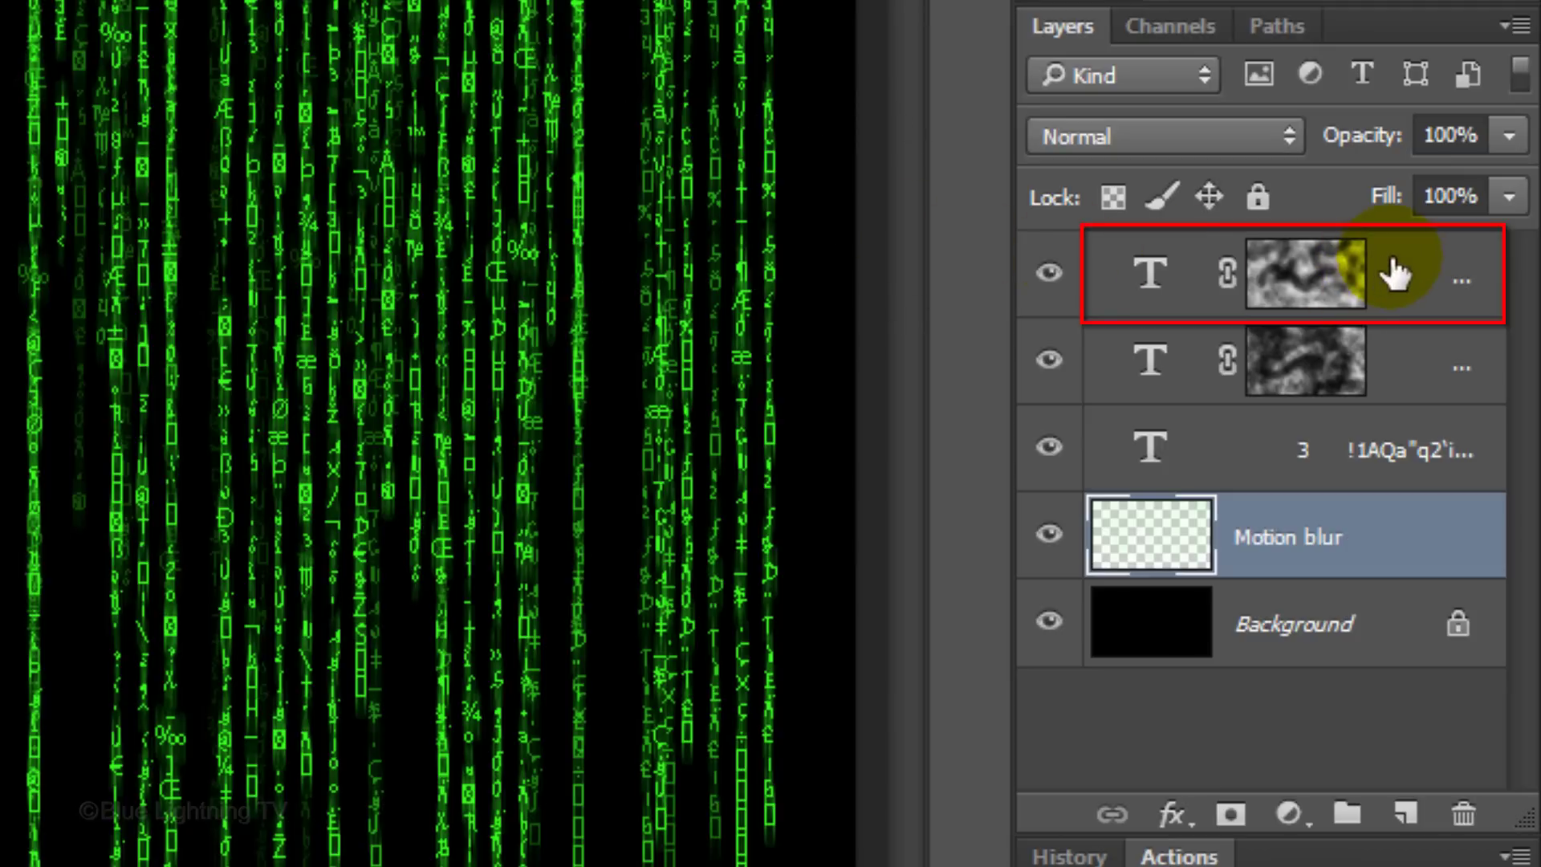
# Step: From the top text layer, stamp visible layers into a new layer named 'comp snapshot'
pyautogui.click(1395, 276)
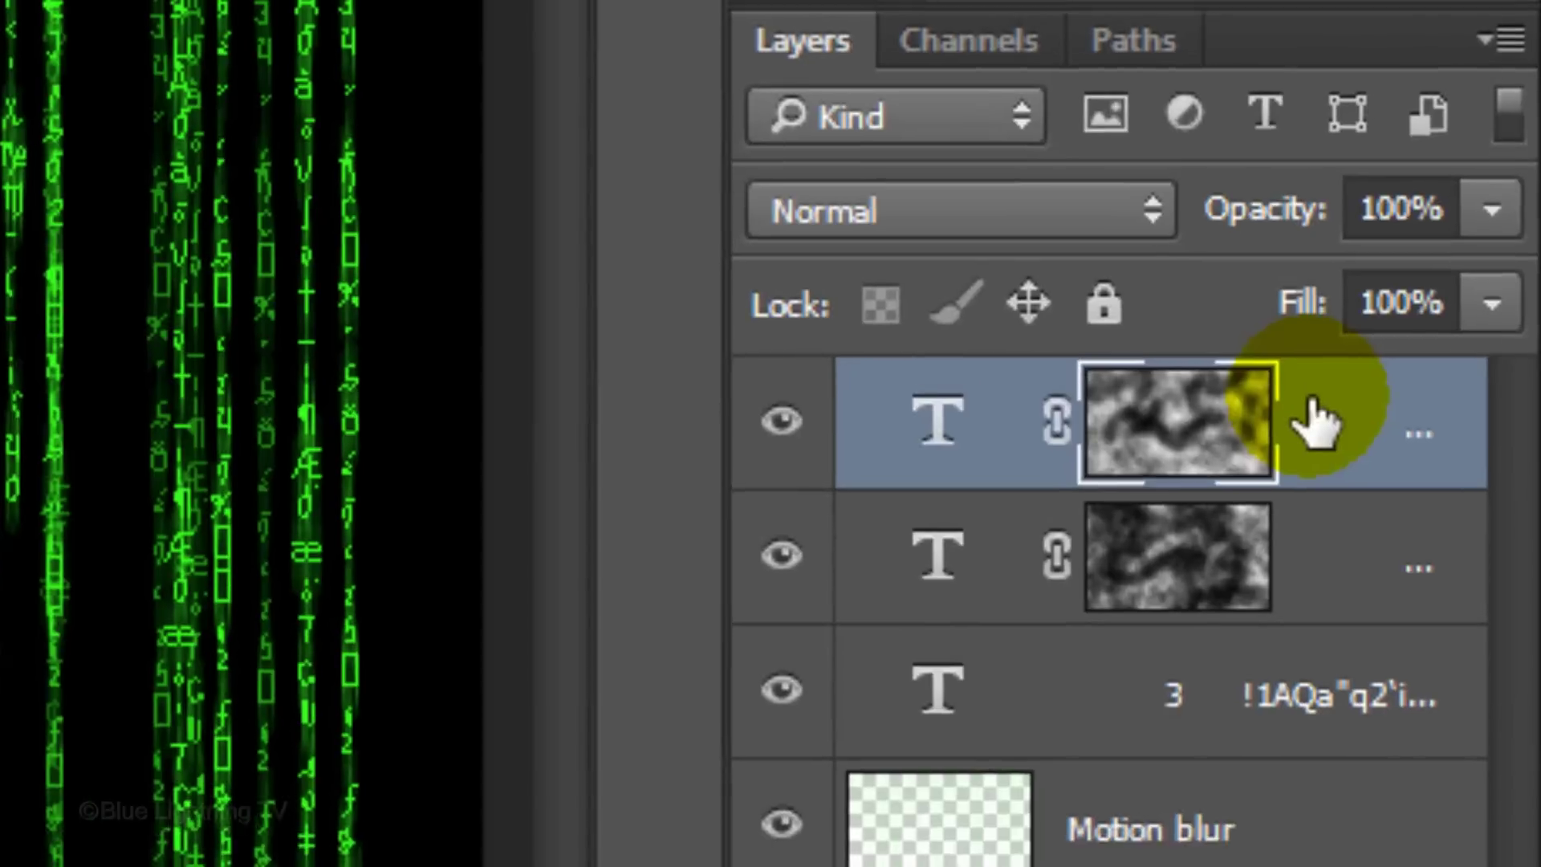
pyautogui.hotkey('ctrl', 'shift', 'alt', 'e')
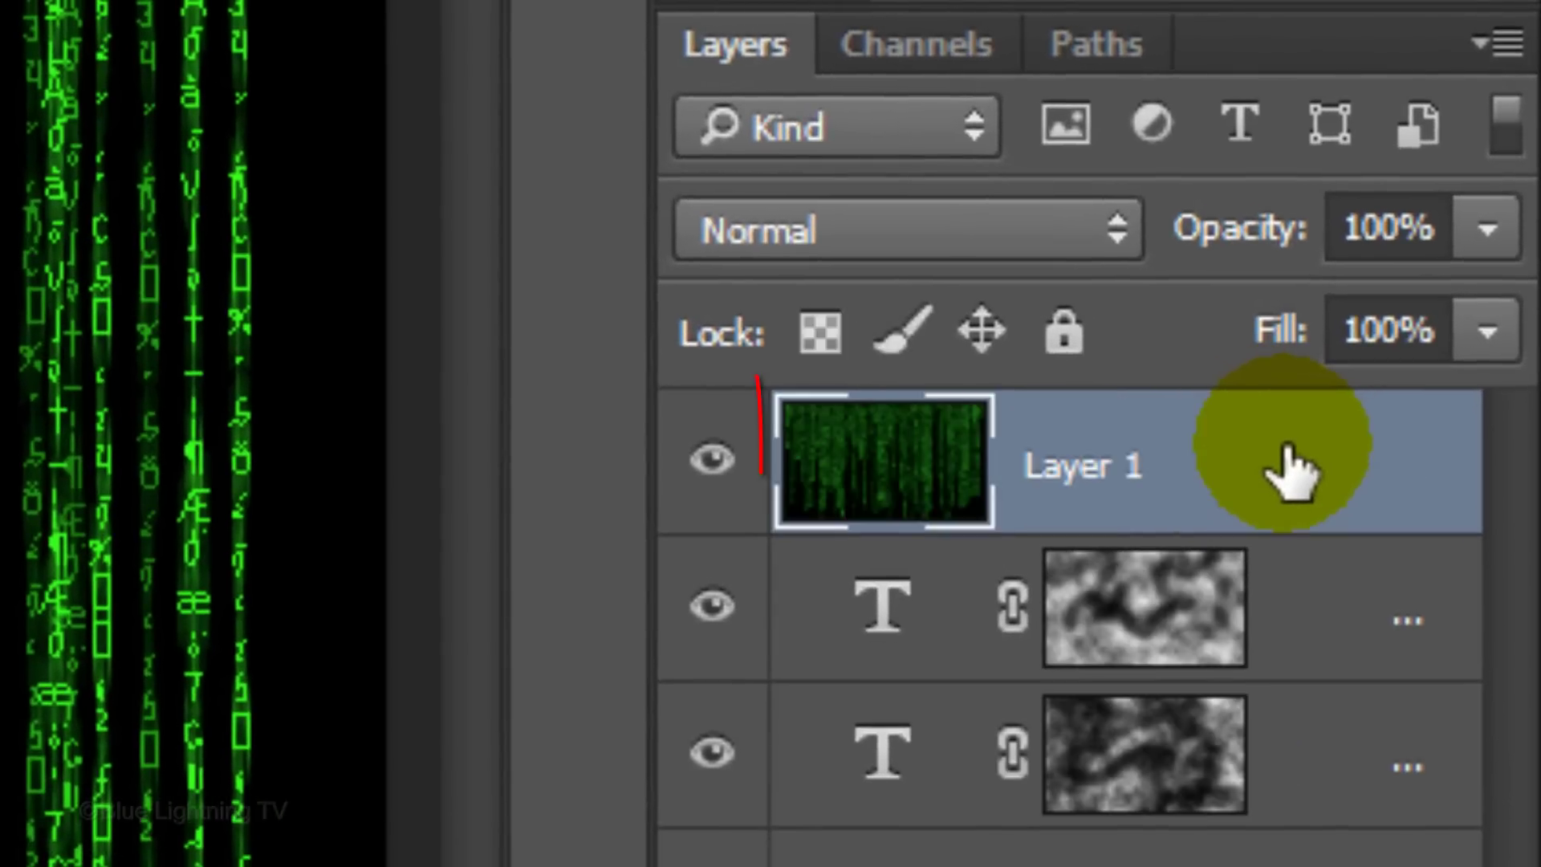
pyautogui.doubleClick(1101, 464)
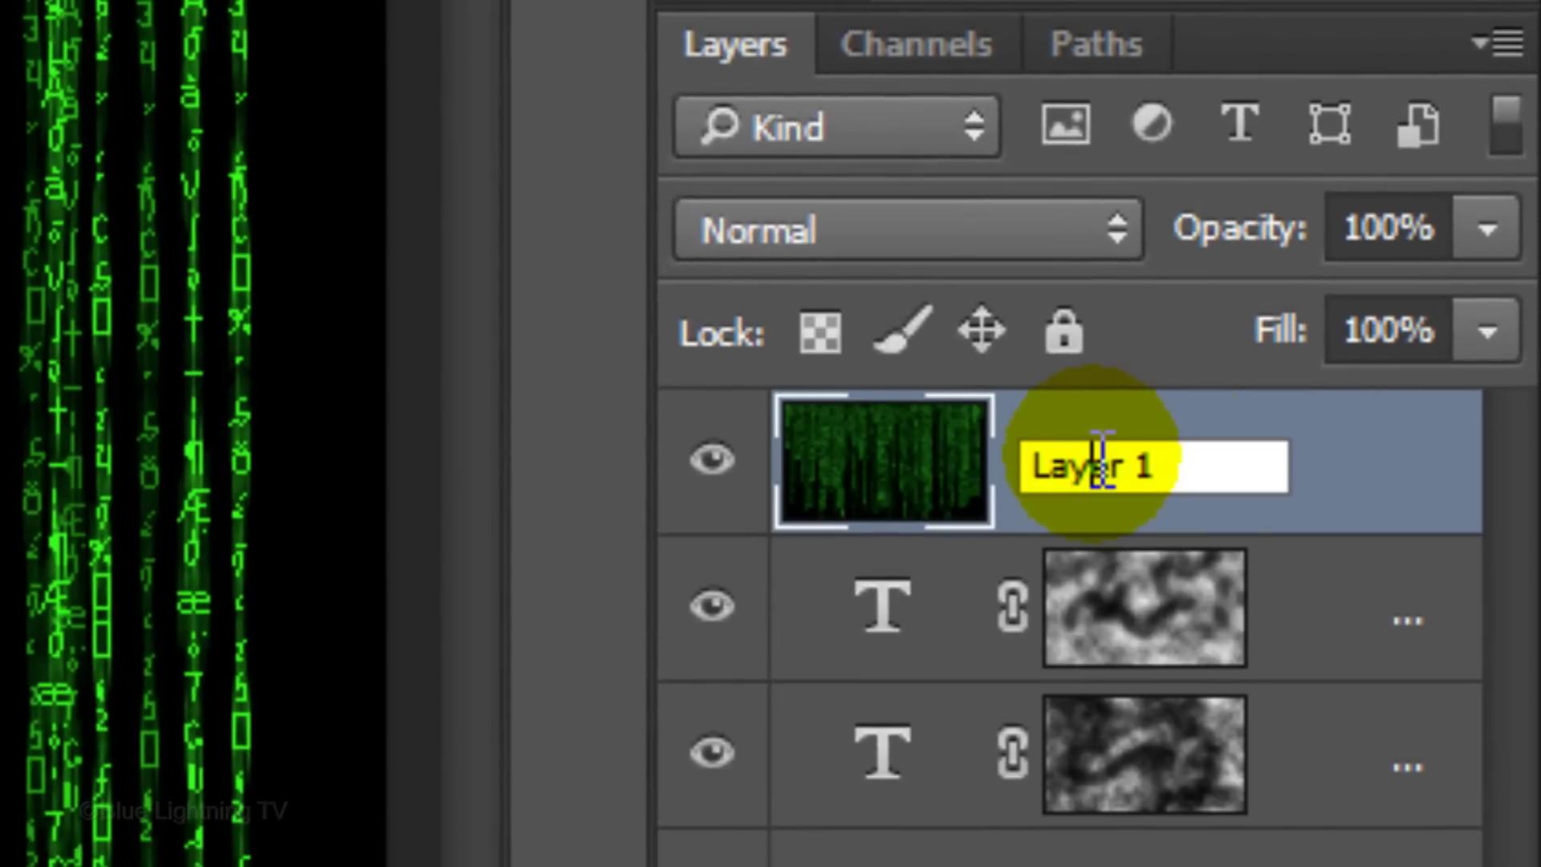
pyautogui.write('comp snapshot')
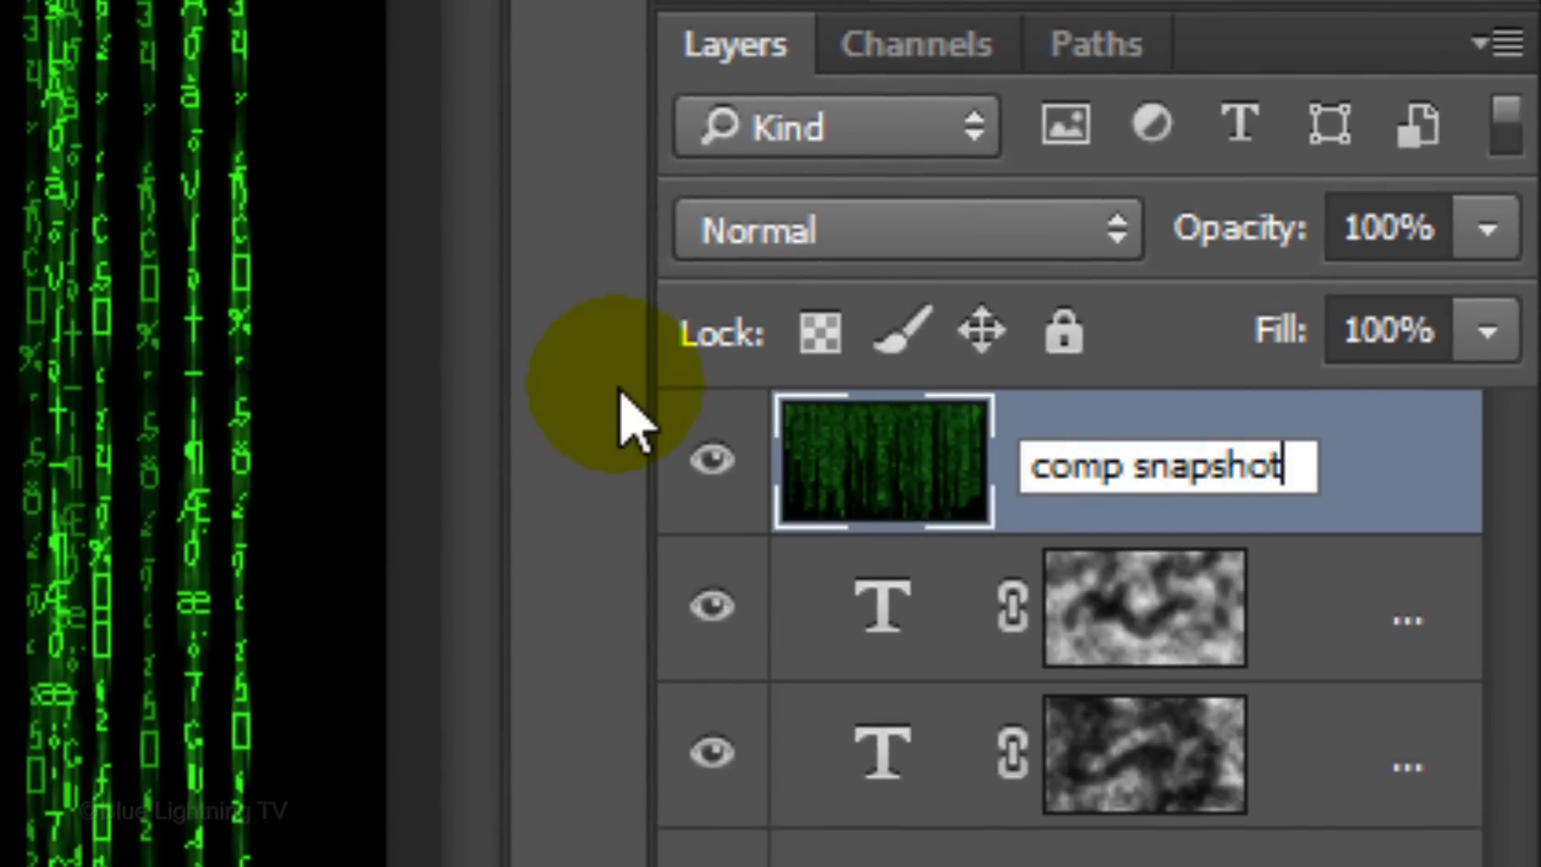
pyautogui.press('Return')
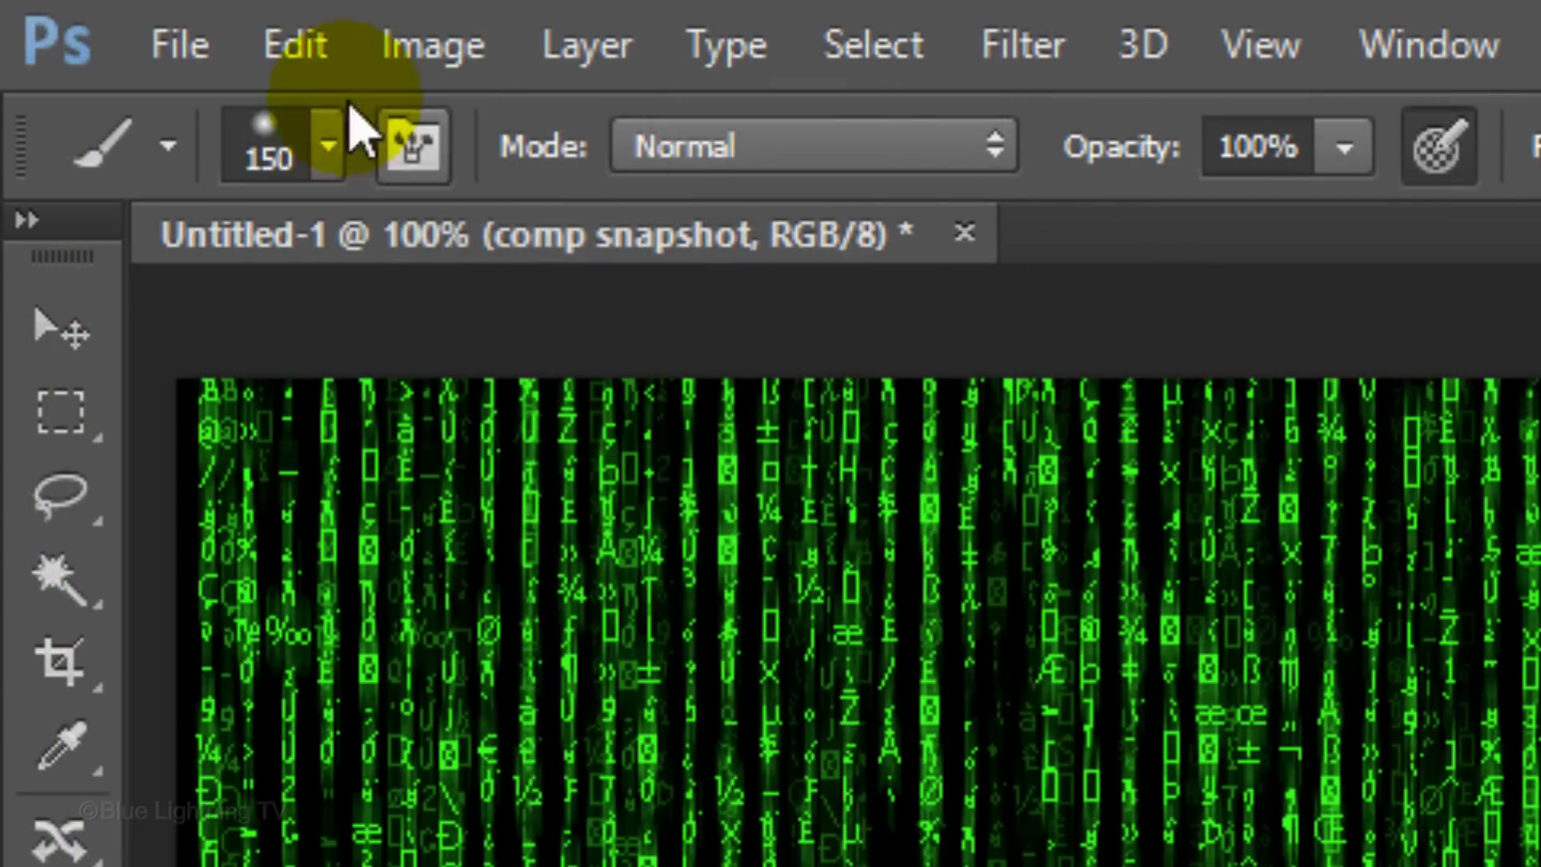
# Step: Open the bearded old man's portrait photo shutterstock_201405494.jpg
pyautogui.click(178, 48)
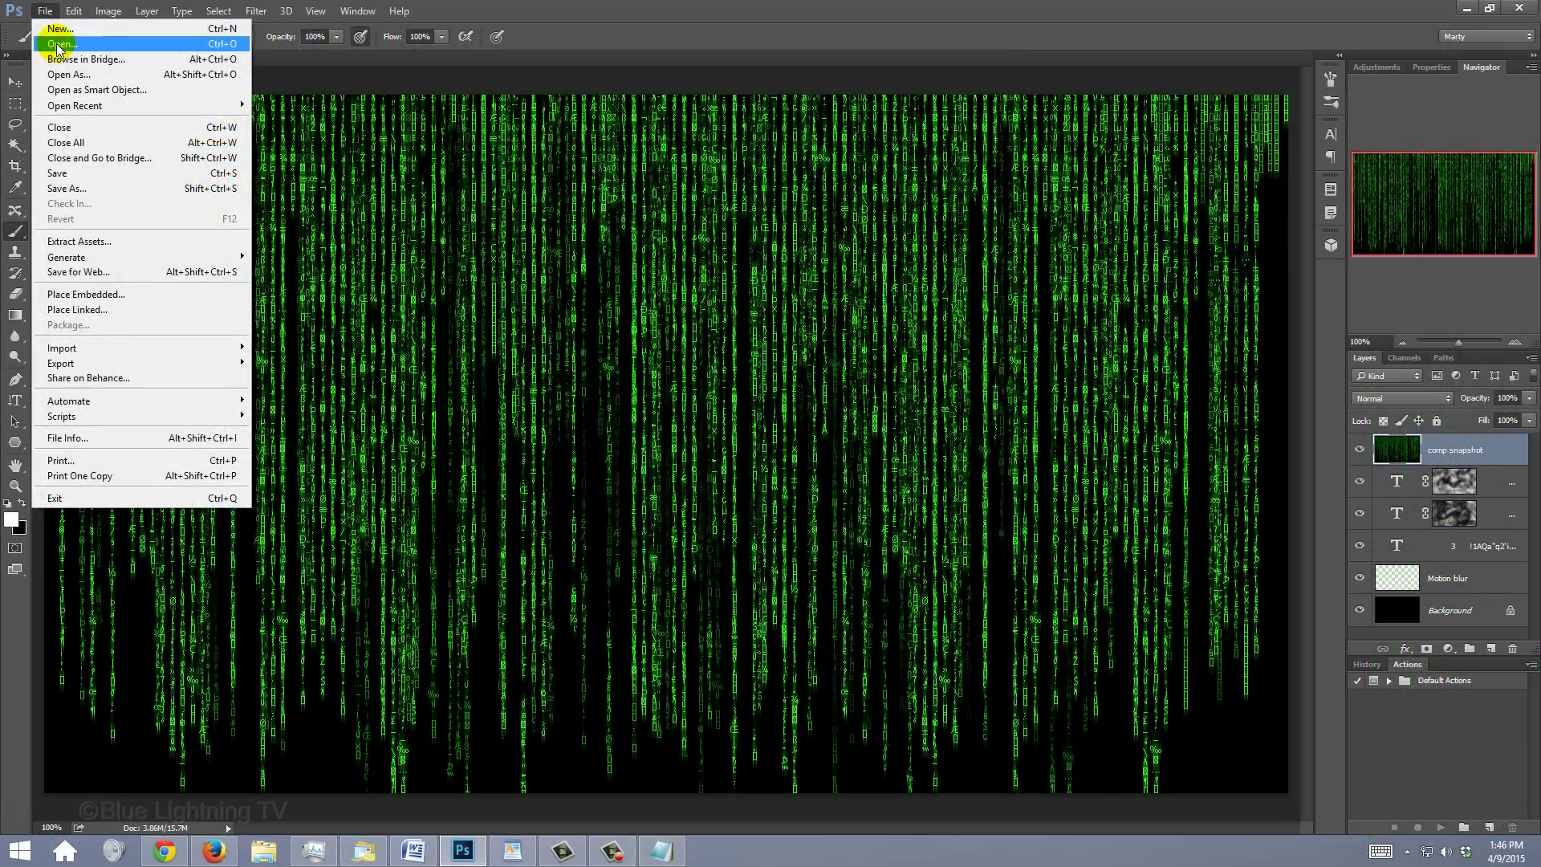
pyautogui.click(165, 175)
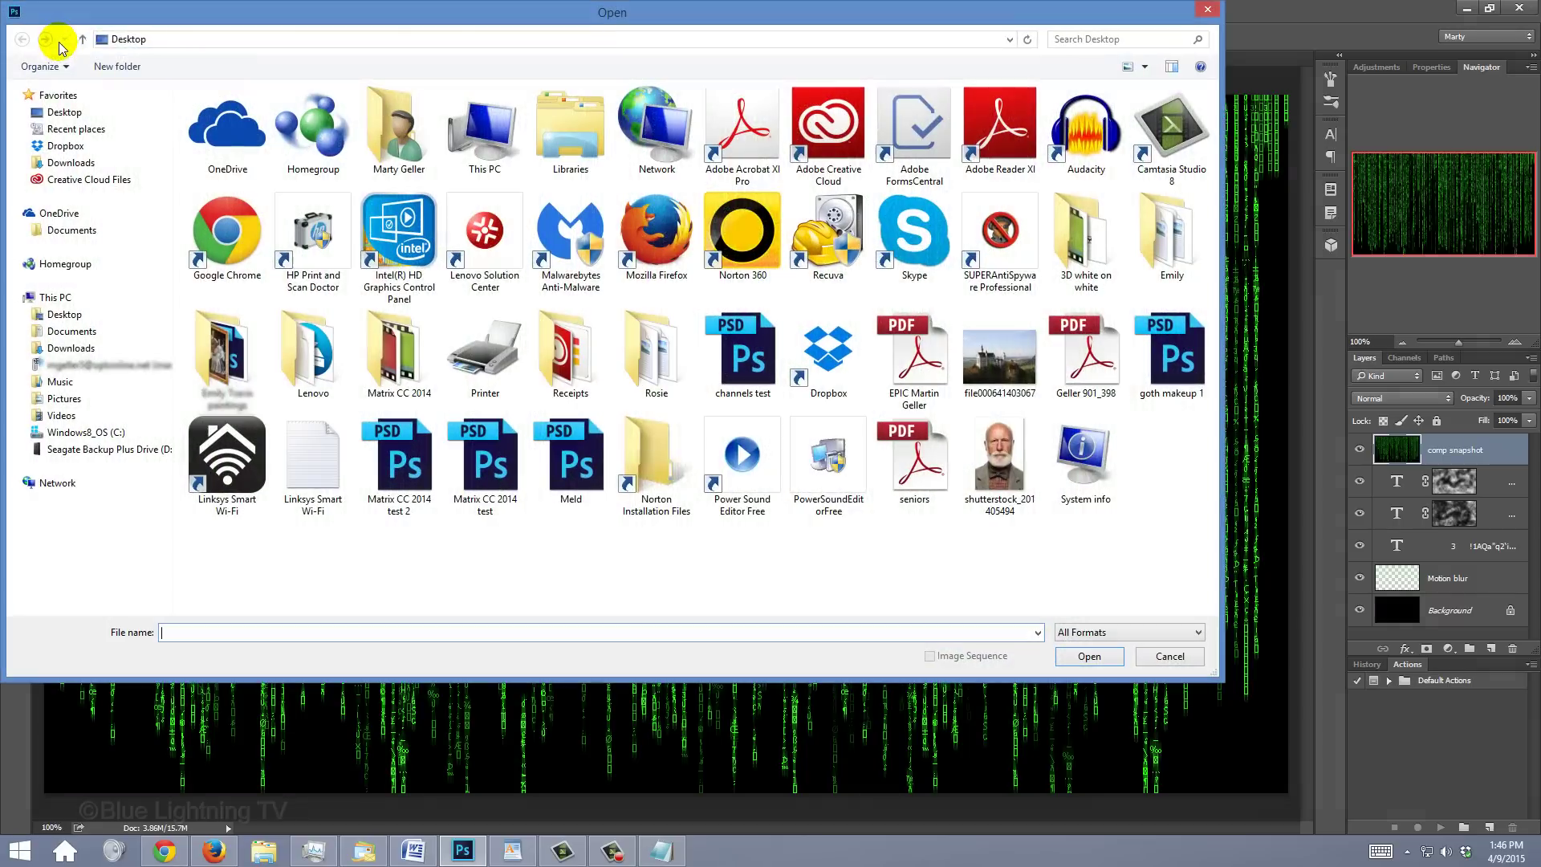
pyautogui.click(987, 447)
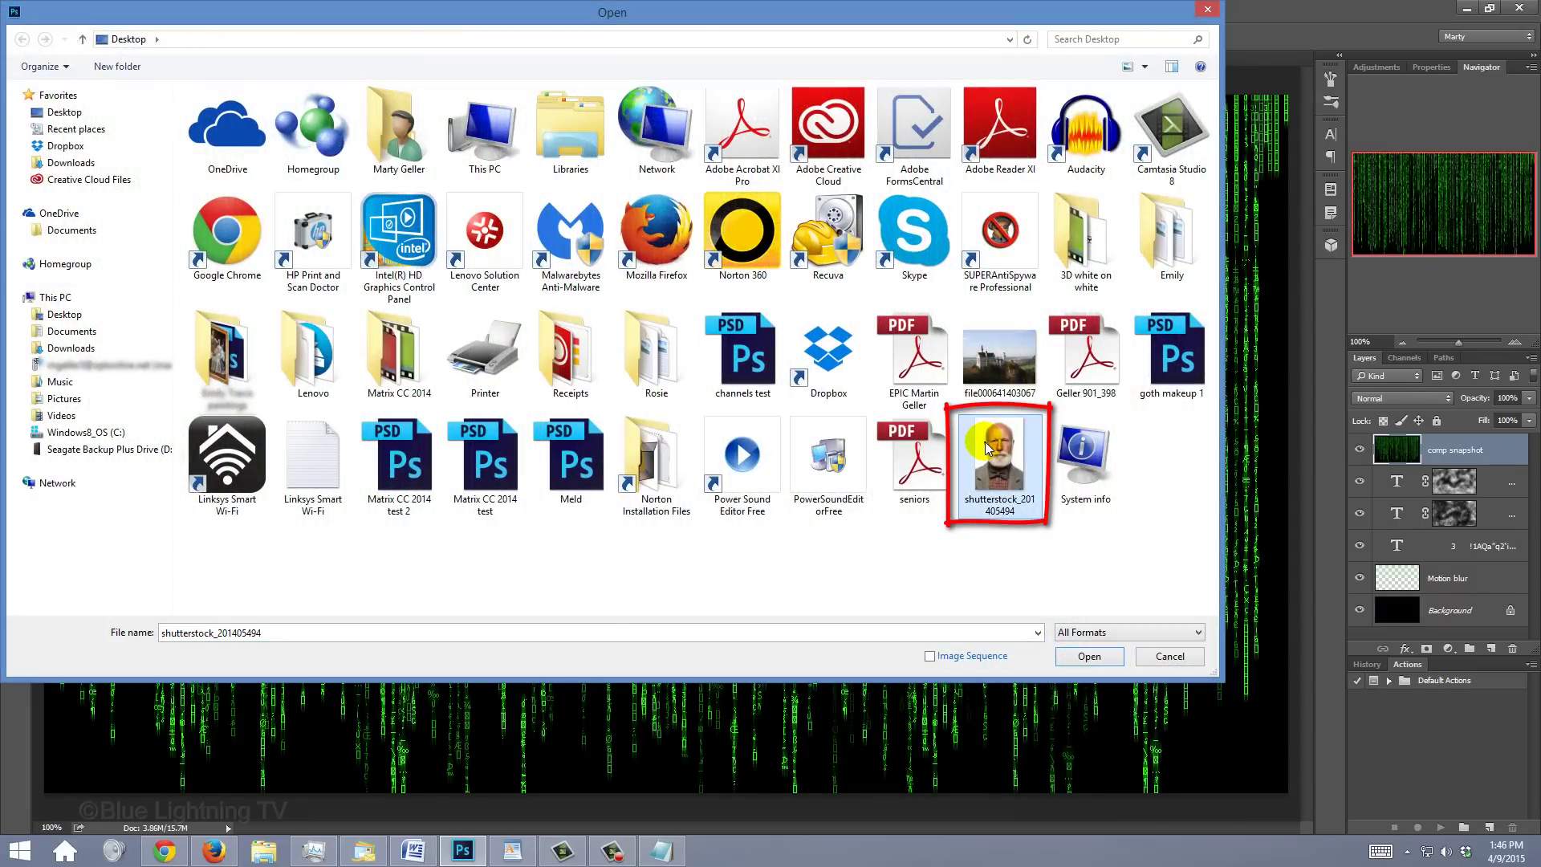
pyautogui.click(1083, 657)
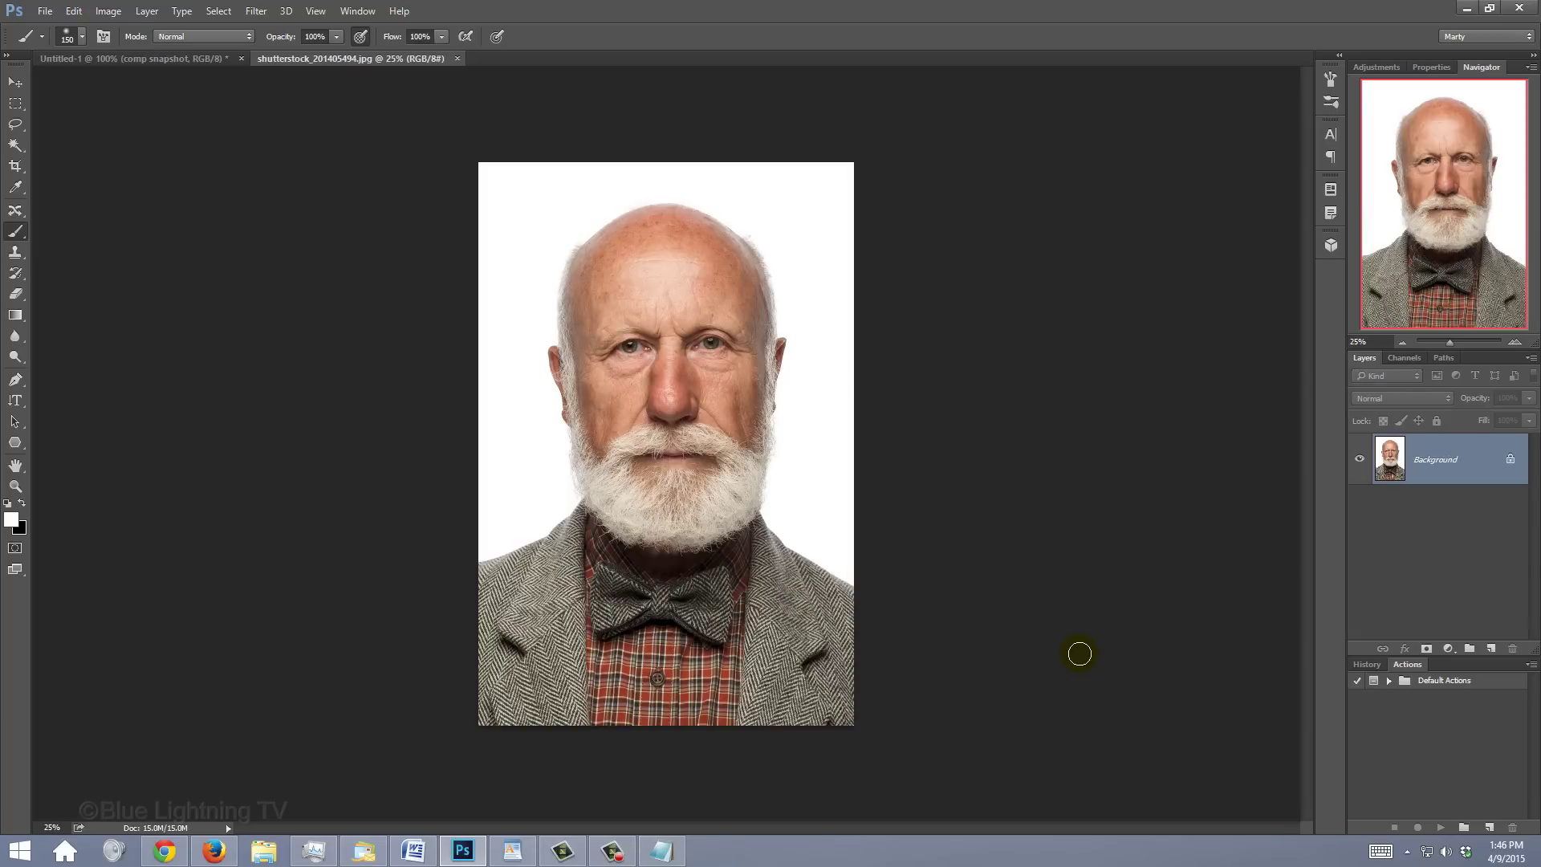
# Step: Fit the portrait in the window and switch to the Quick Selection Tool
pyautogui.hotkey('ctrl', '0')
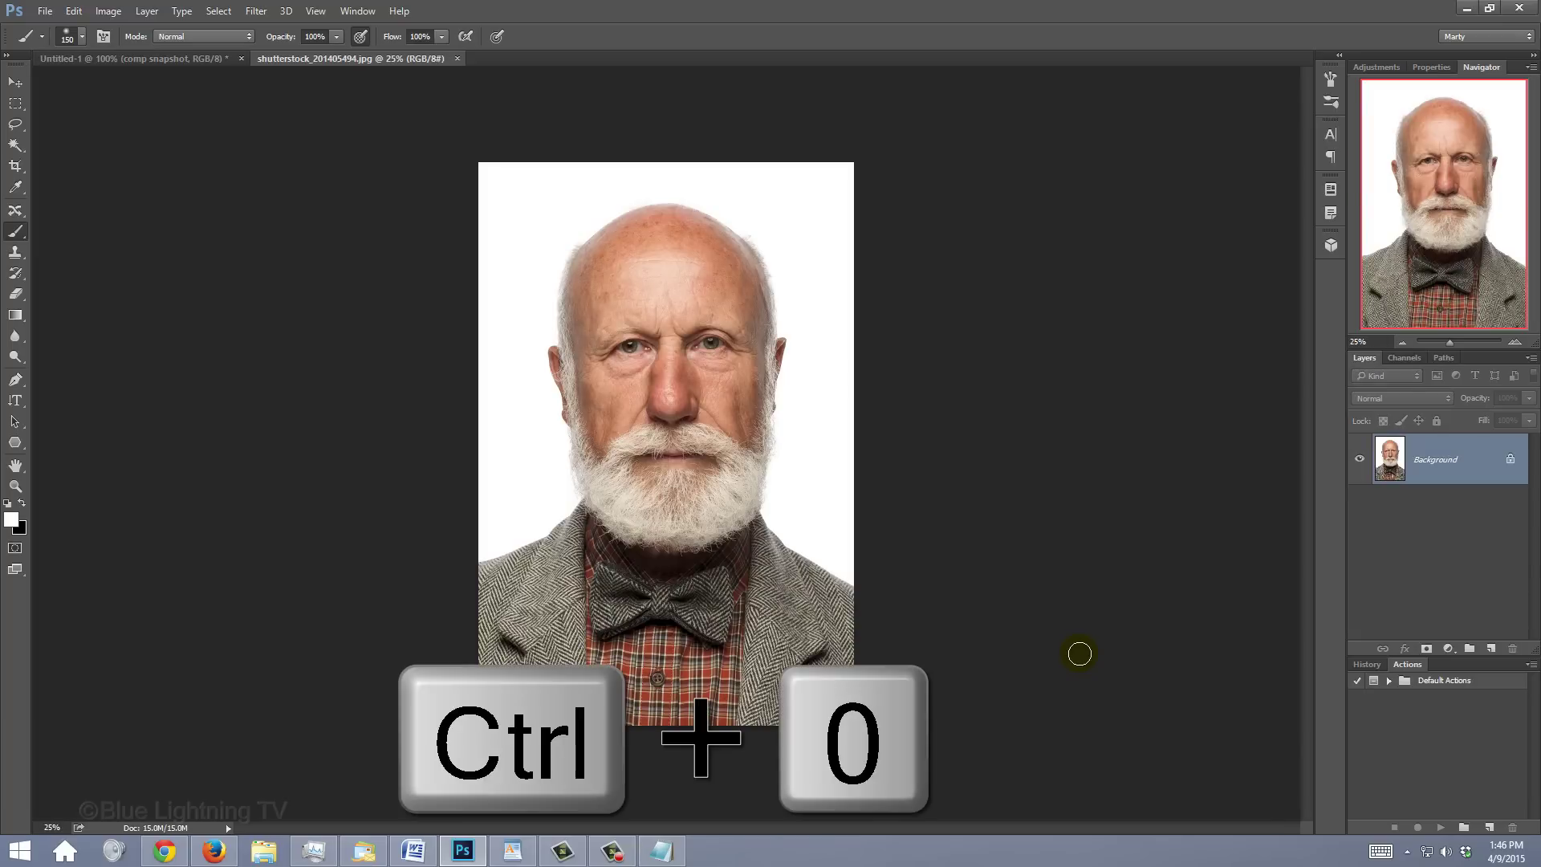
pyautogui.hotkey('ctrl', '0')
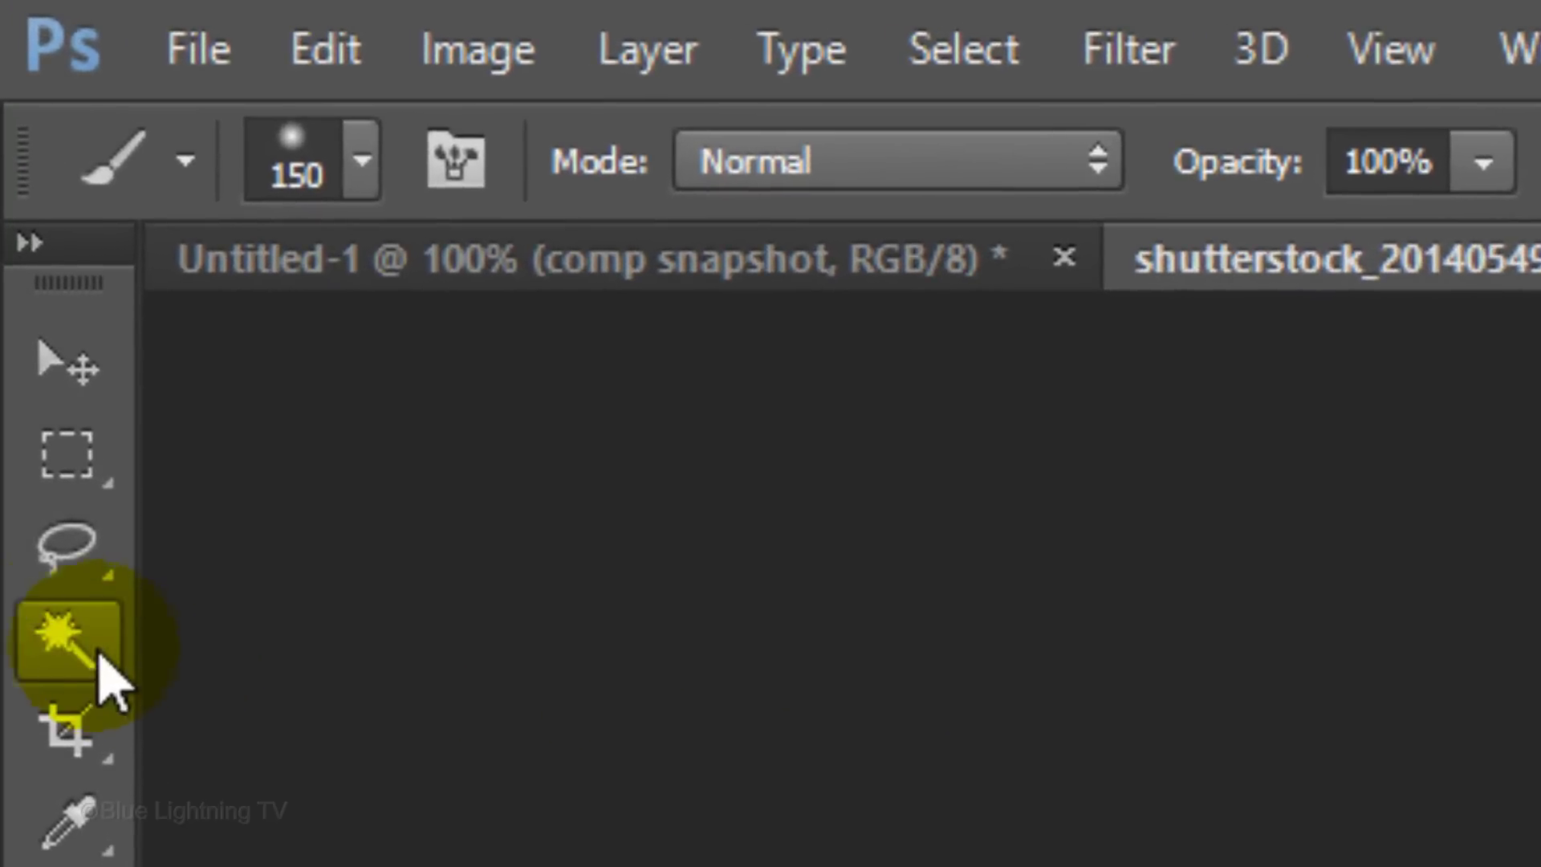
pyautogui.click(99, 656)
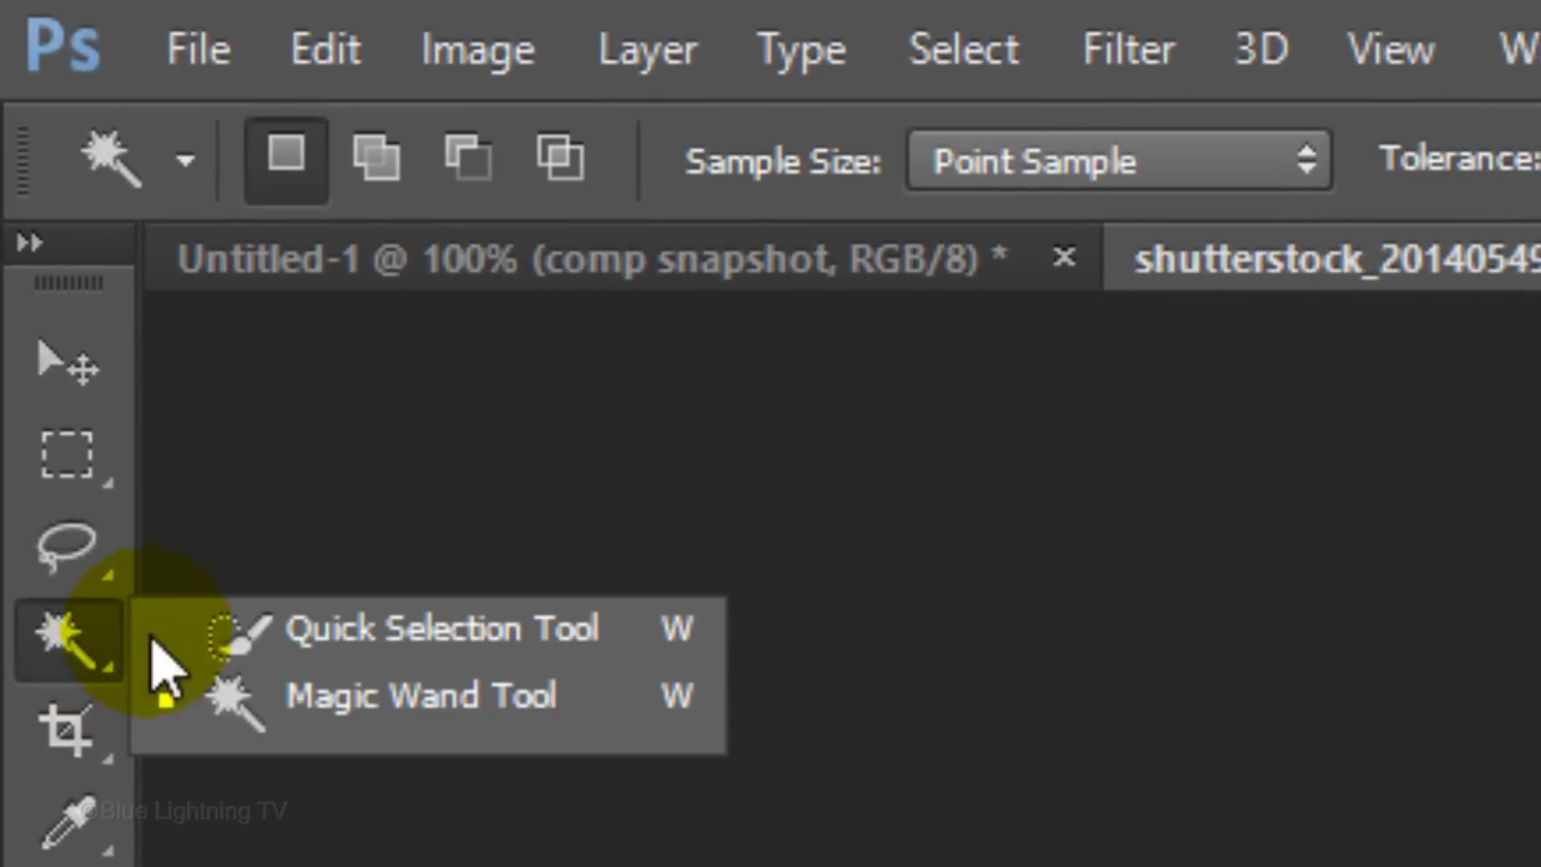
pyautogui.click(488, 631)
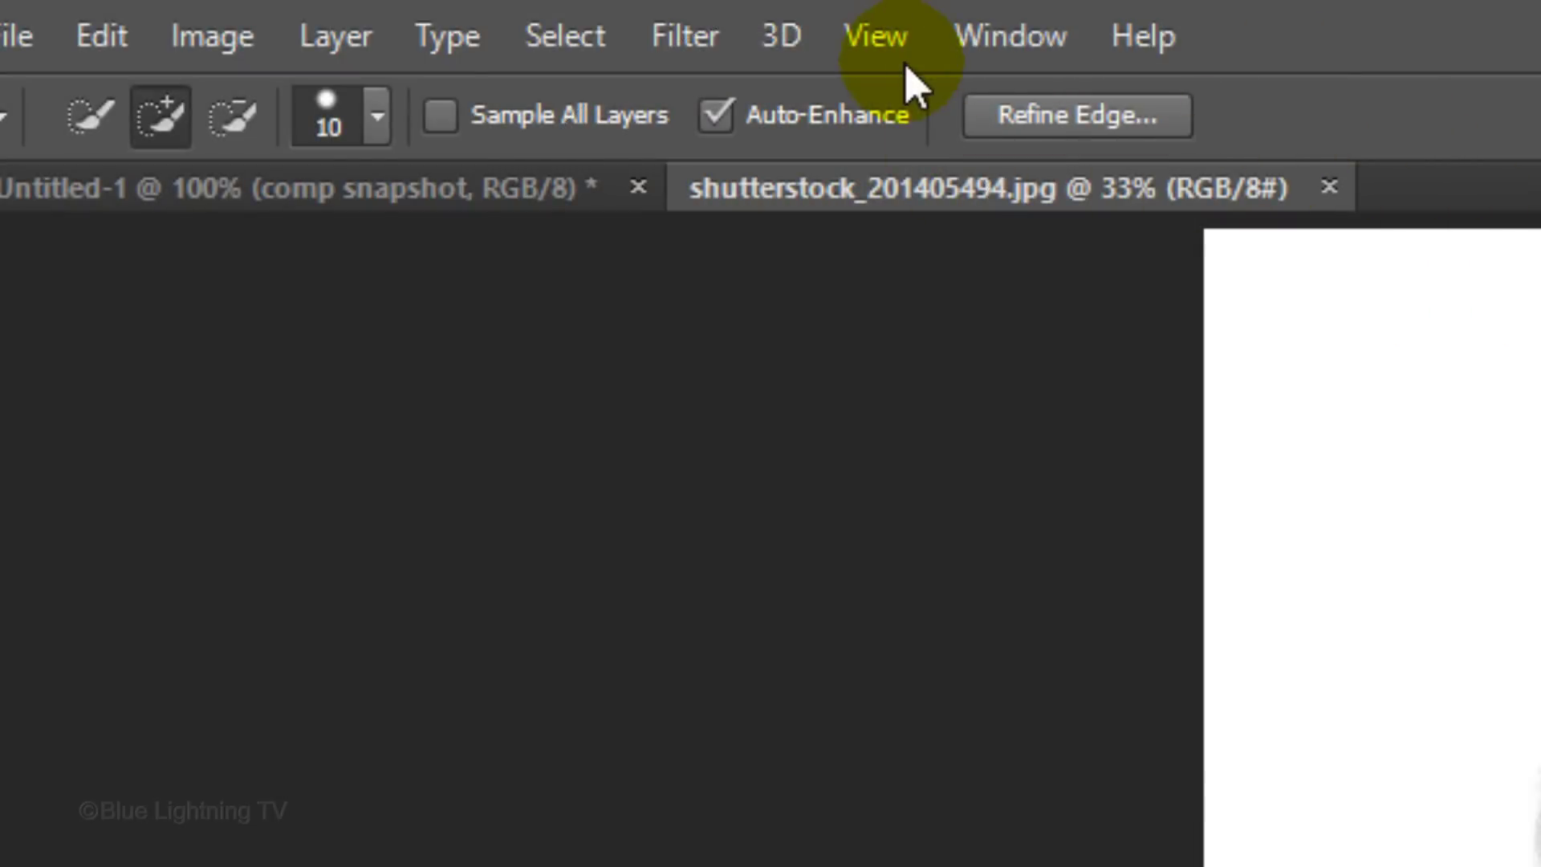
# Step: Open Refine Edge and set an 8.2 px radius with Smart Radius on
pyautogui.click(554, 39)
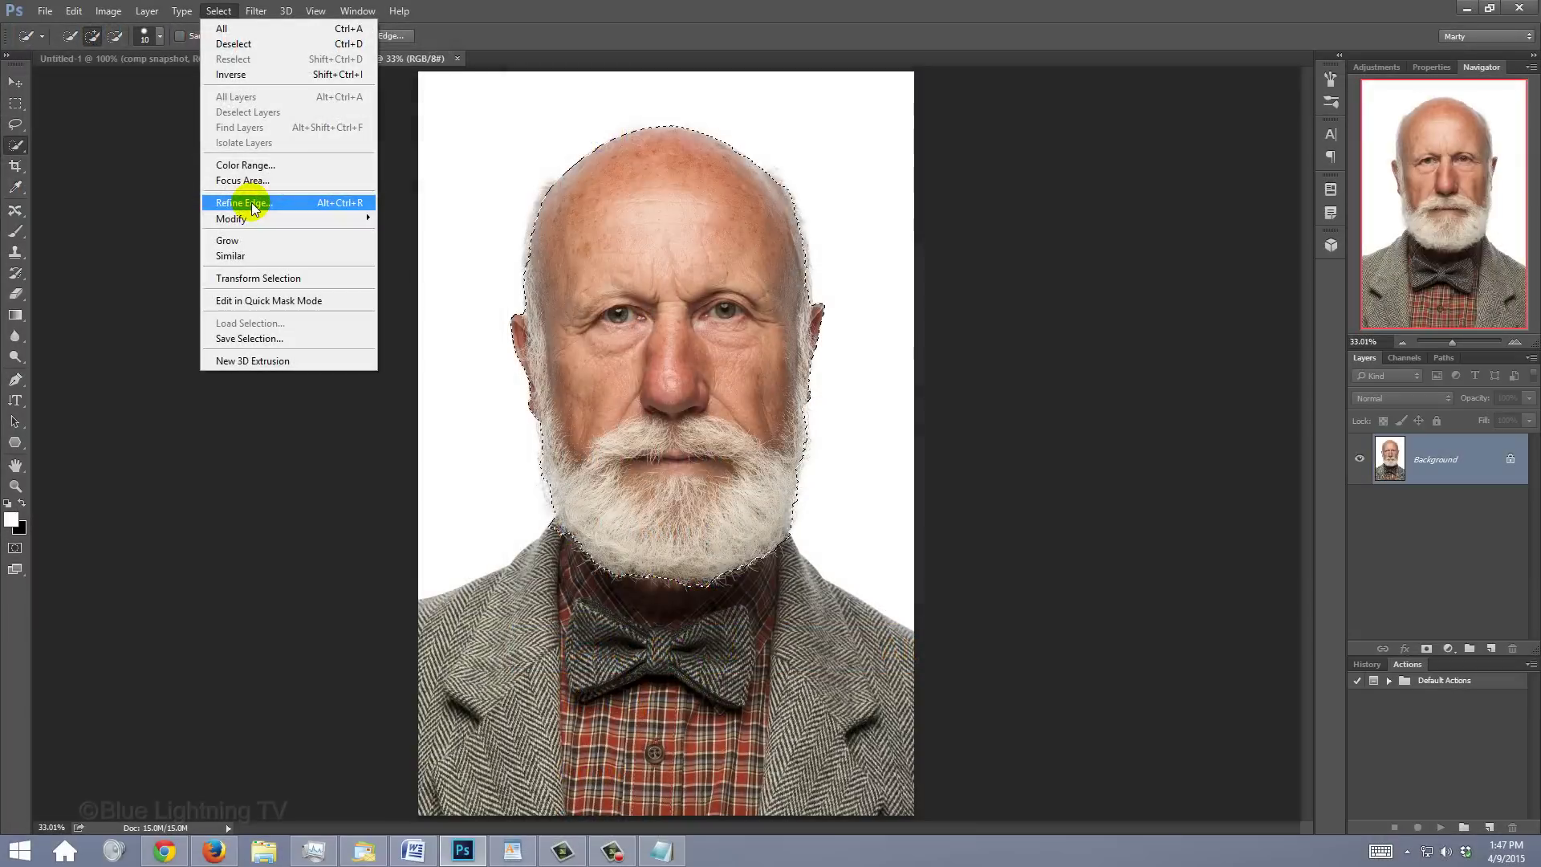
pyautogui.click(676, 636)
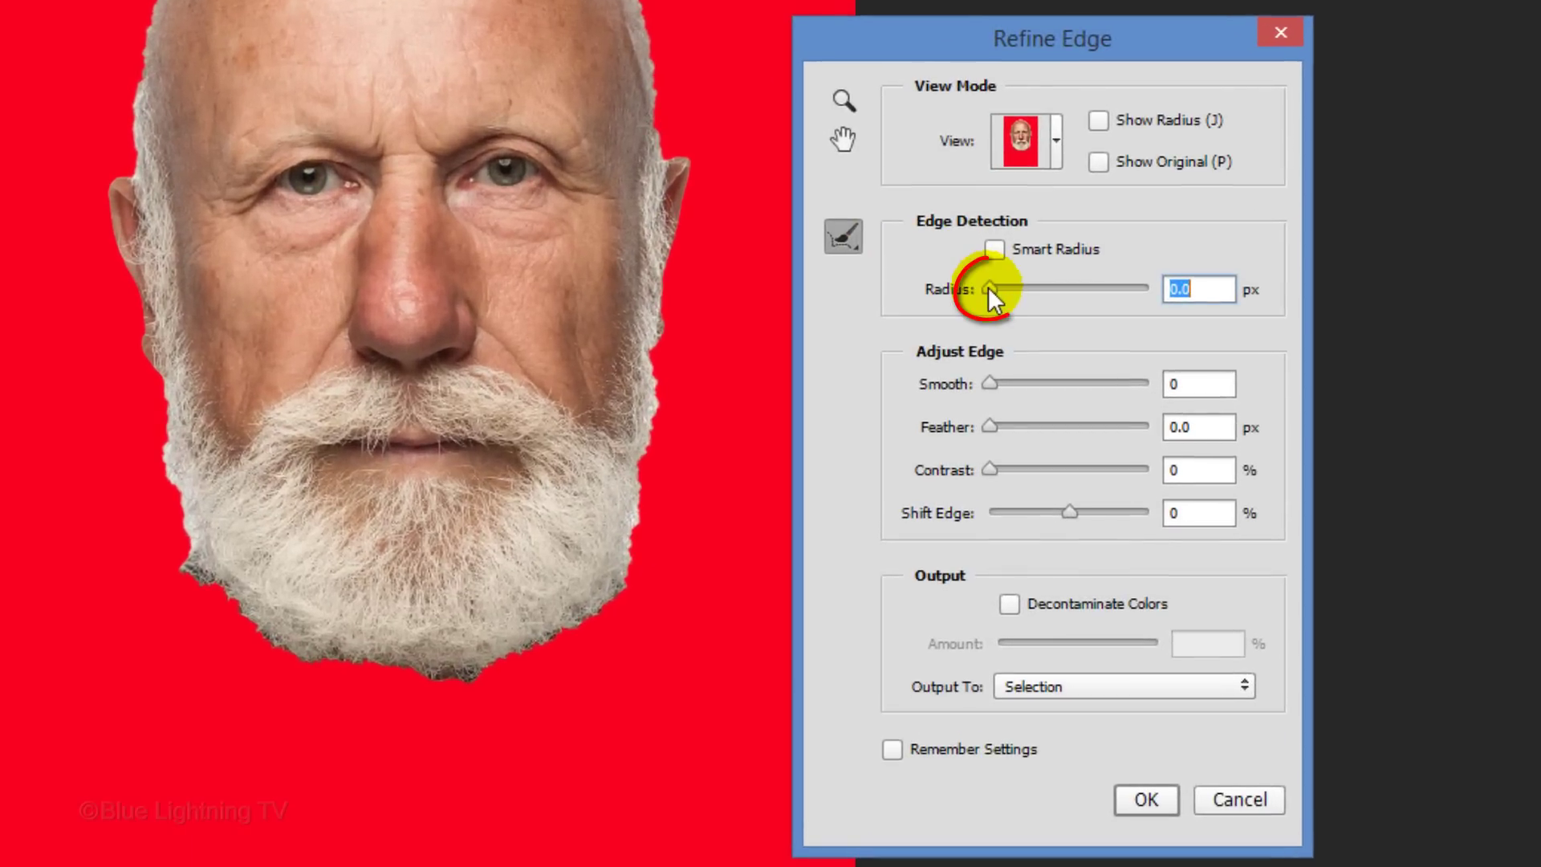
pyautogui.click(987, 374)
pyautogui.moveTo(988, 287); pyautogui.dragTo(1046, 289)
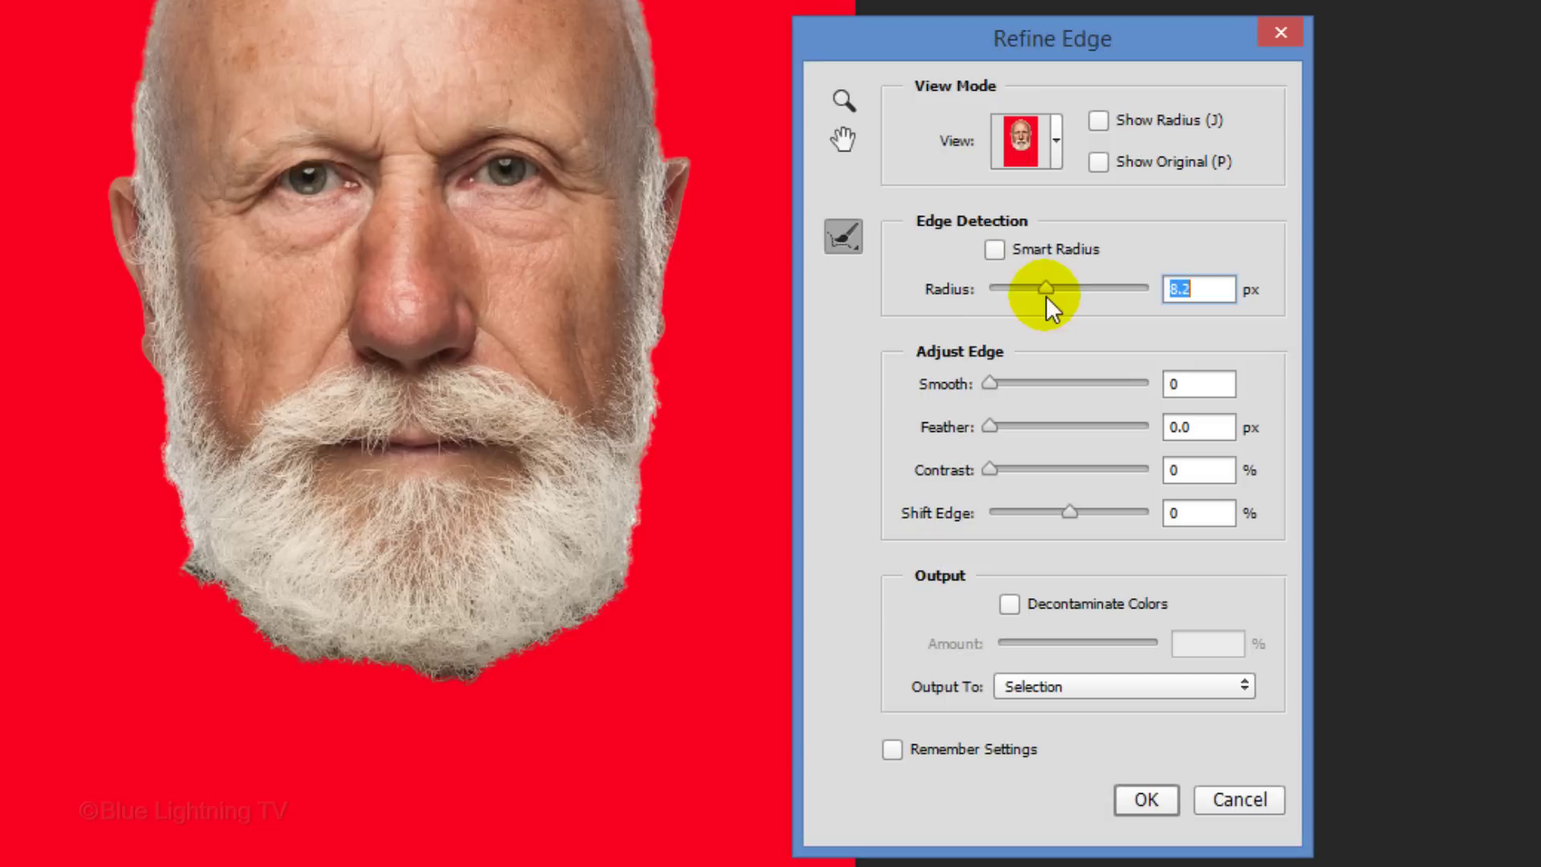
pyautogui.click(993, 250)
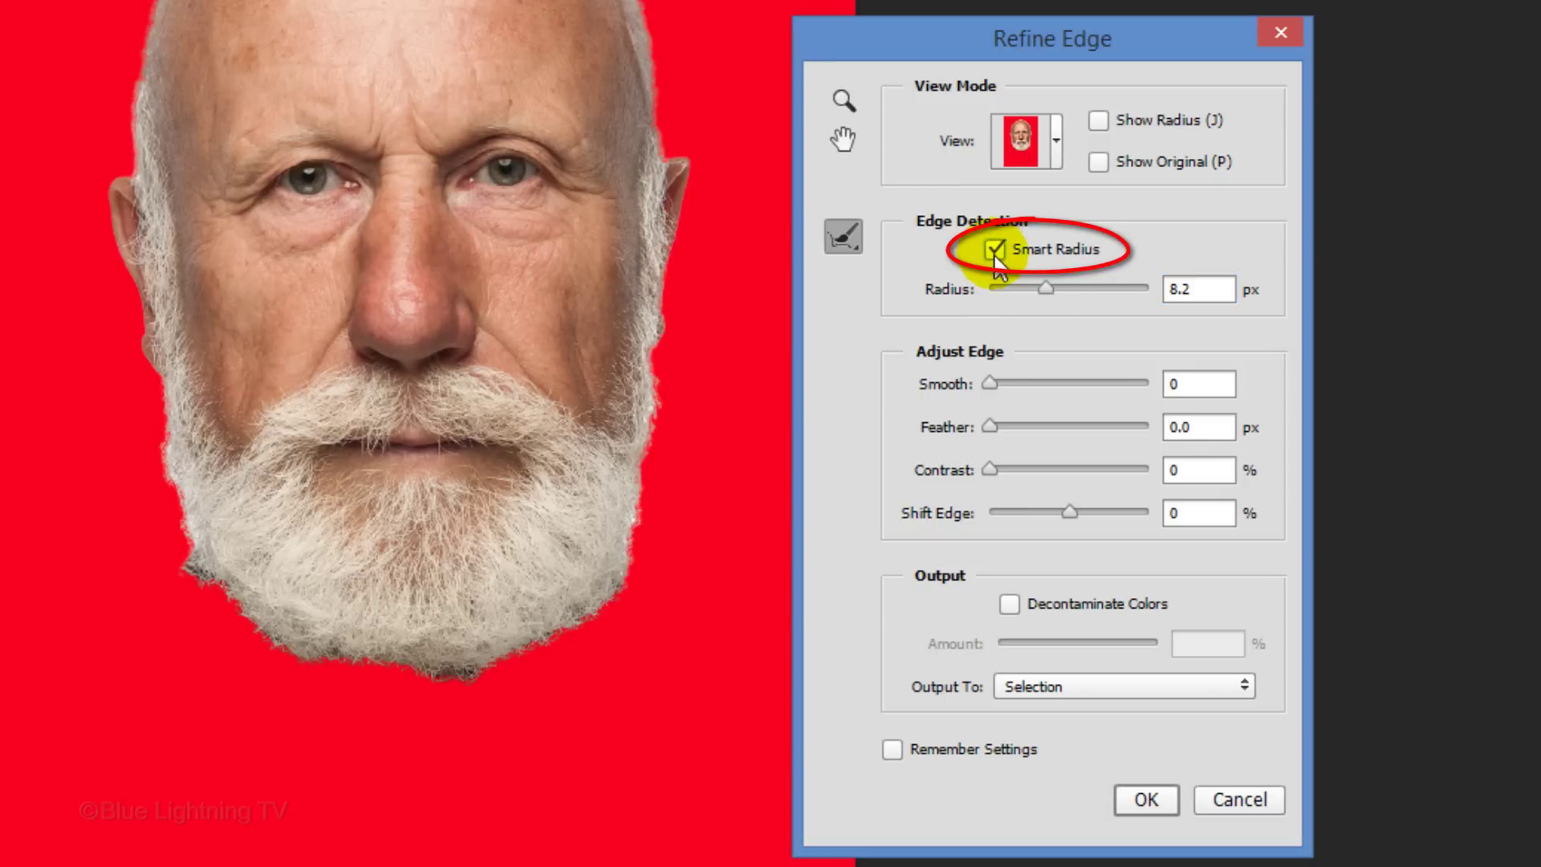
# Step: Brush along the beard edge and set the Refine Edge output to New Layer
pyautogui.moveTo(691, 354)
pyautogui.mouseDown()
pyautogui.moveTo(647, 392)
pyautogui.moveTo(616, 561)
pyautogui.moveTo(551, 653)
pyautogui.moveTo(367, 668)
pyautogui.moveTo(231, 614)
pyautogui.moveTo(187, 532)
pyautogui.moveTo(179, 388)
pyautogui.mouseUp()
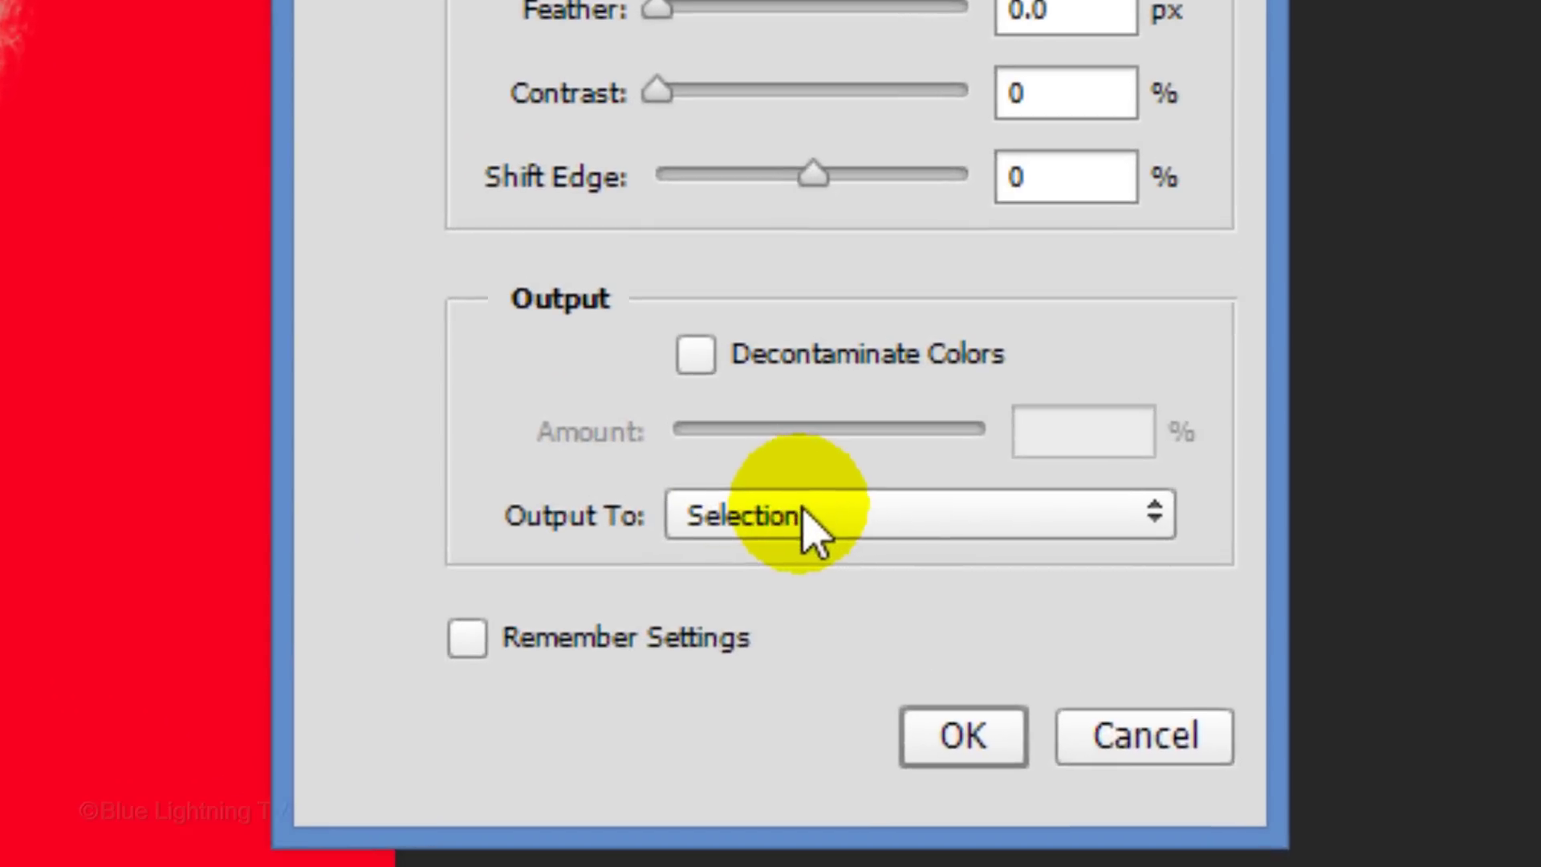
pyautogui.click(916, 585)
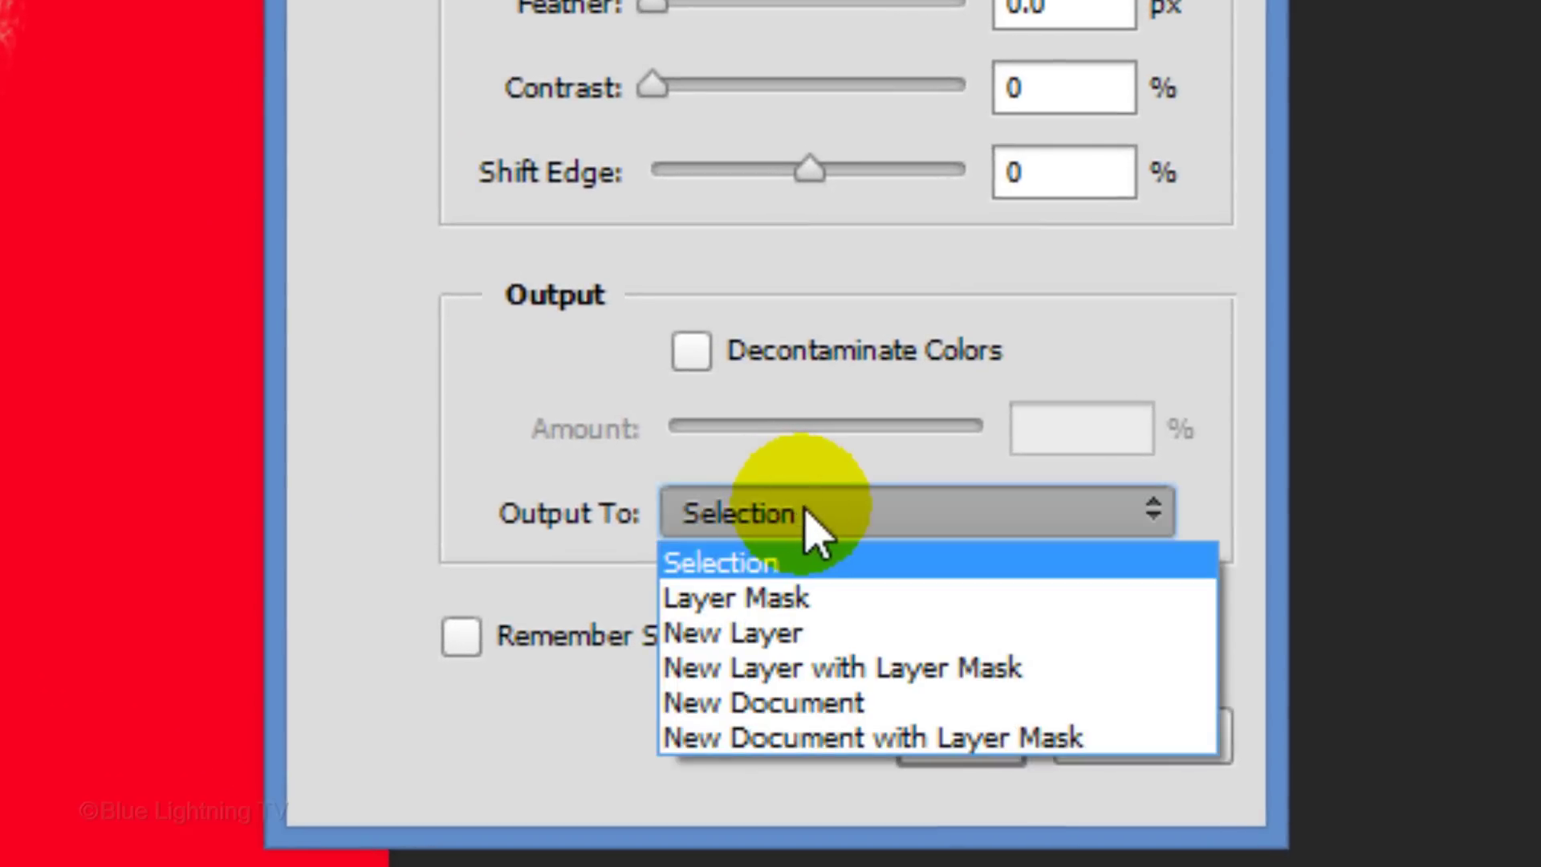
pyautogui.click(782, 638)
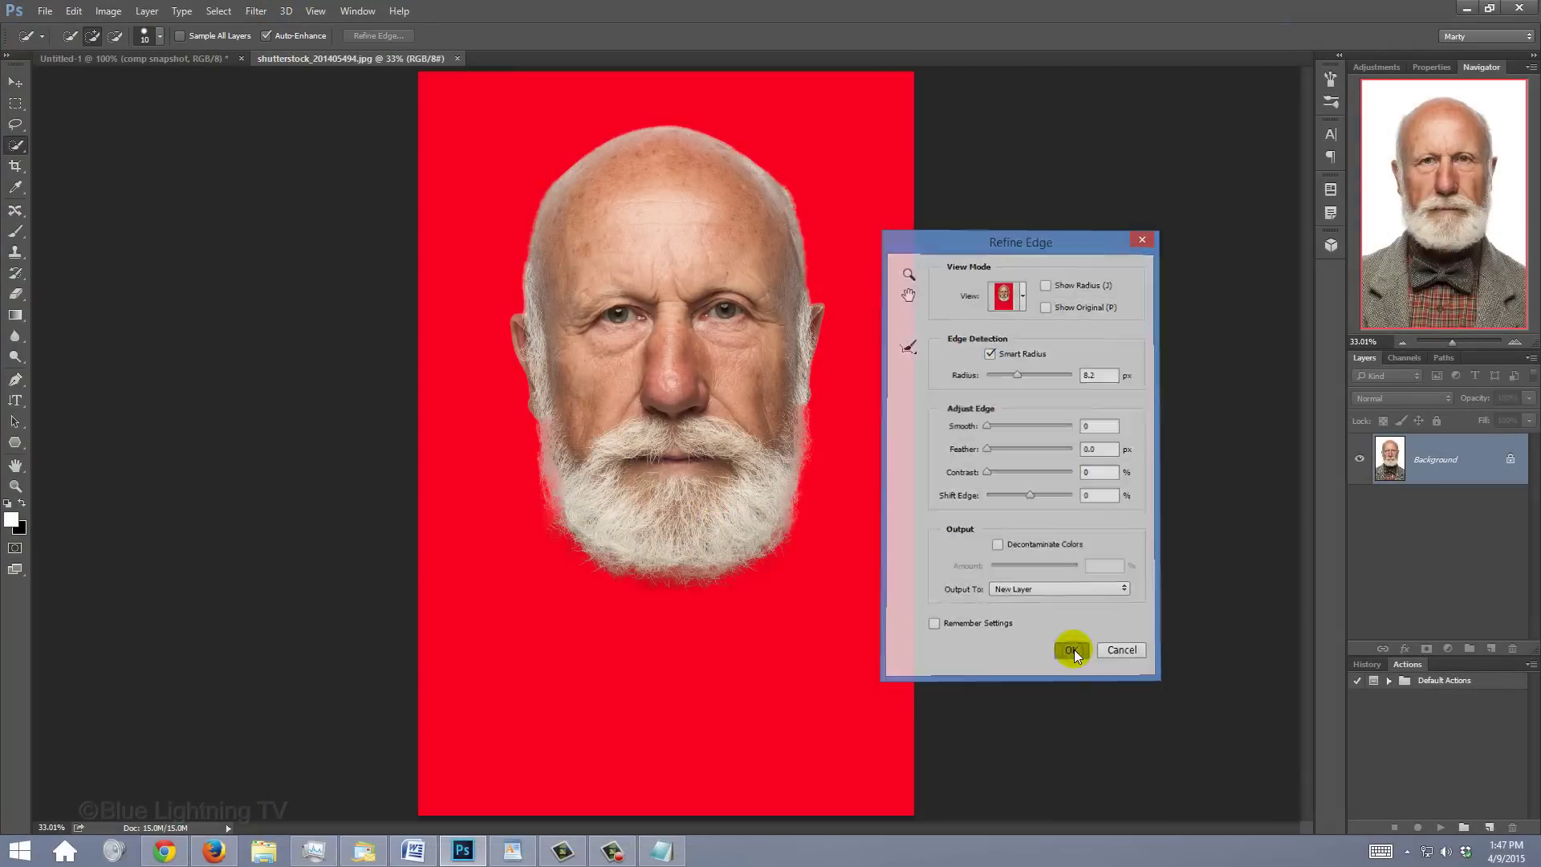
# Step: Cut the head onto a new layer, desaturate it, and set Levels inputs to 12 and 234
pyautogui.click(963, 736)
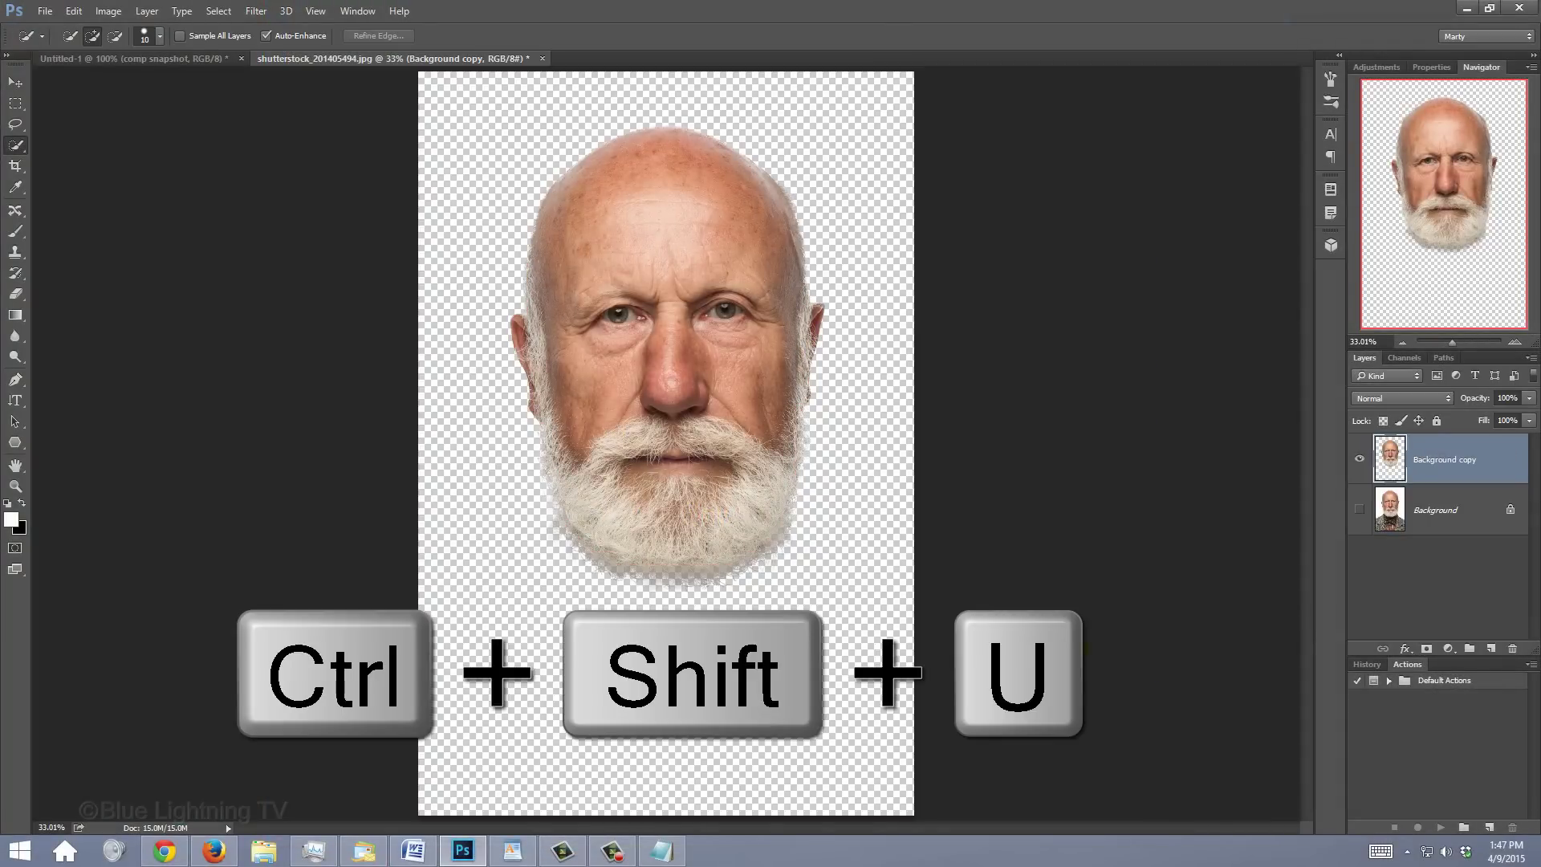
pyautogui.hotkey('ctrl', 'shift', 'u')
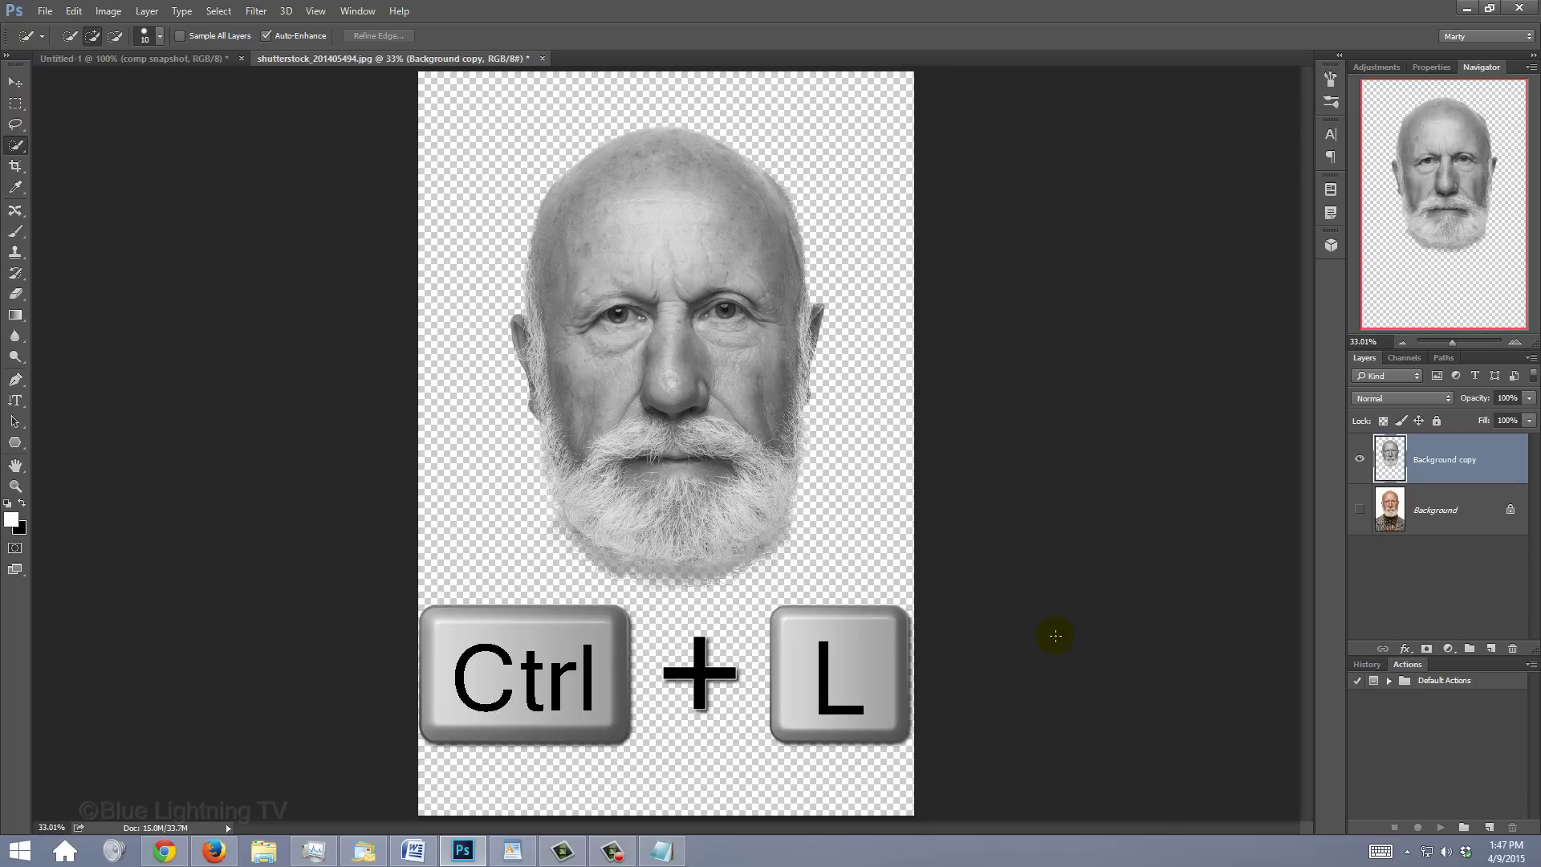
pyautogui.hotkey('ctrl', 'l')
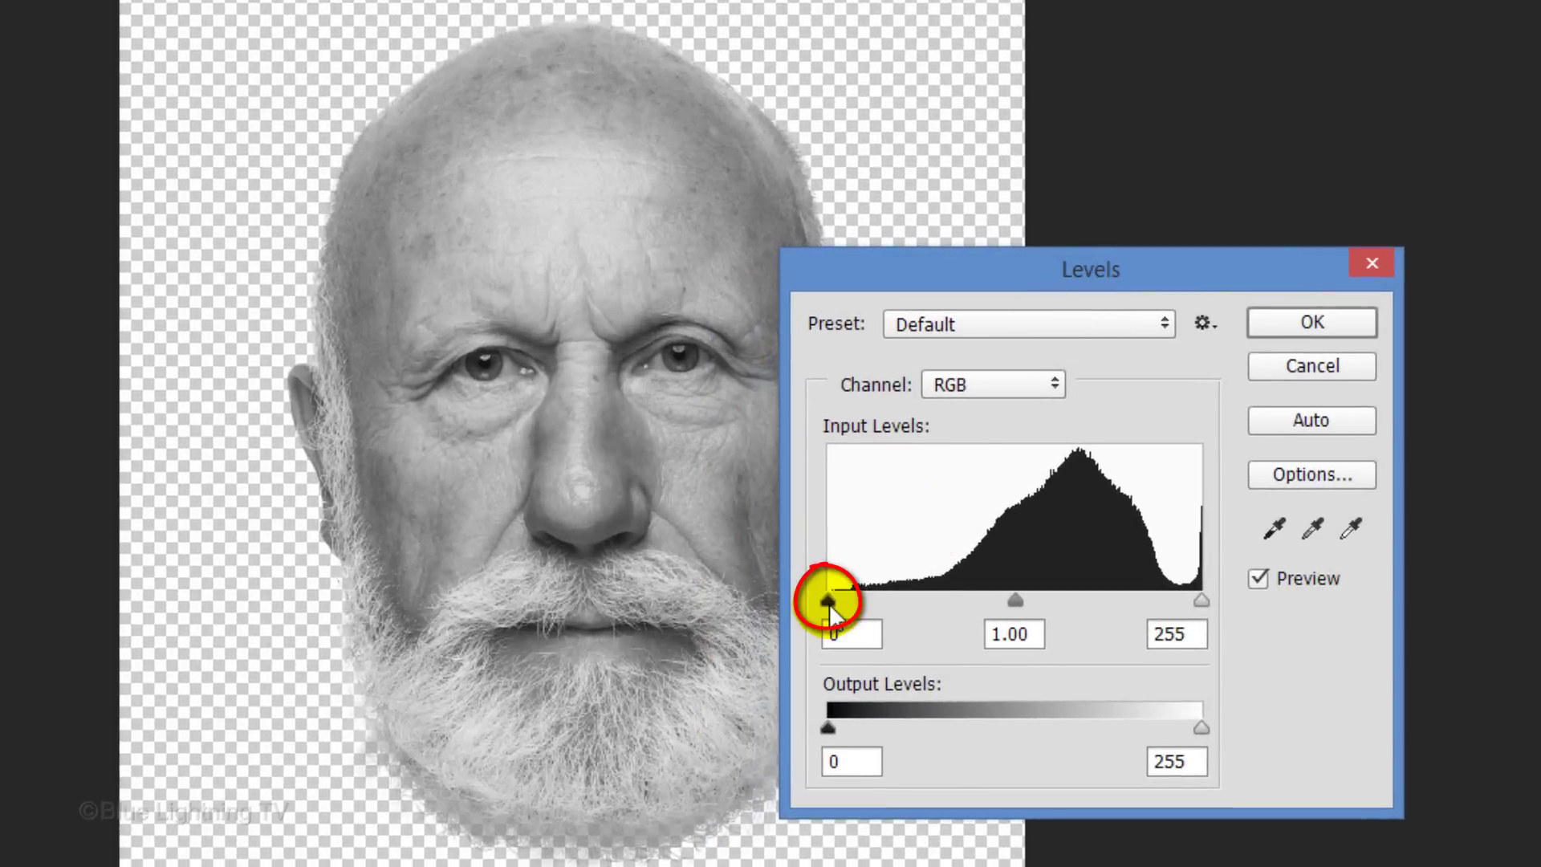
pyautogui.moveTo(829, 603); pyautogui.dragTo(846, 607)
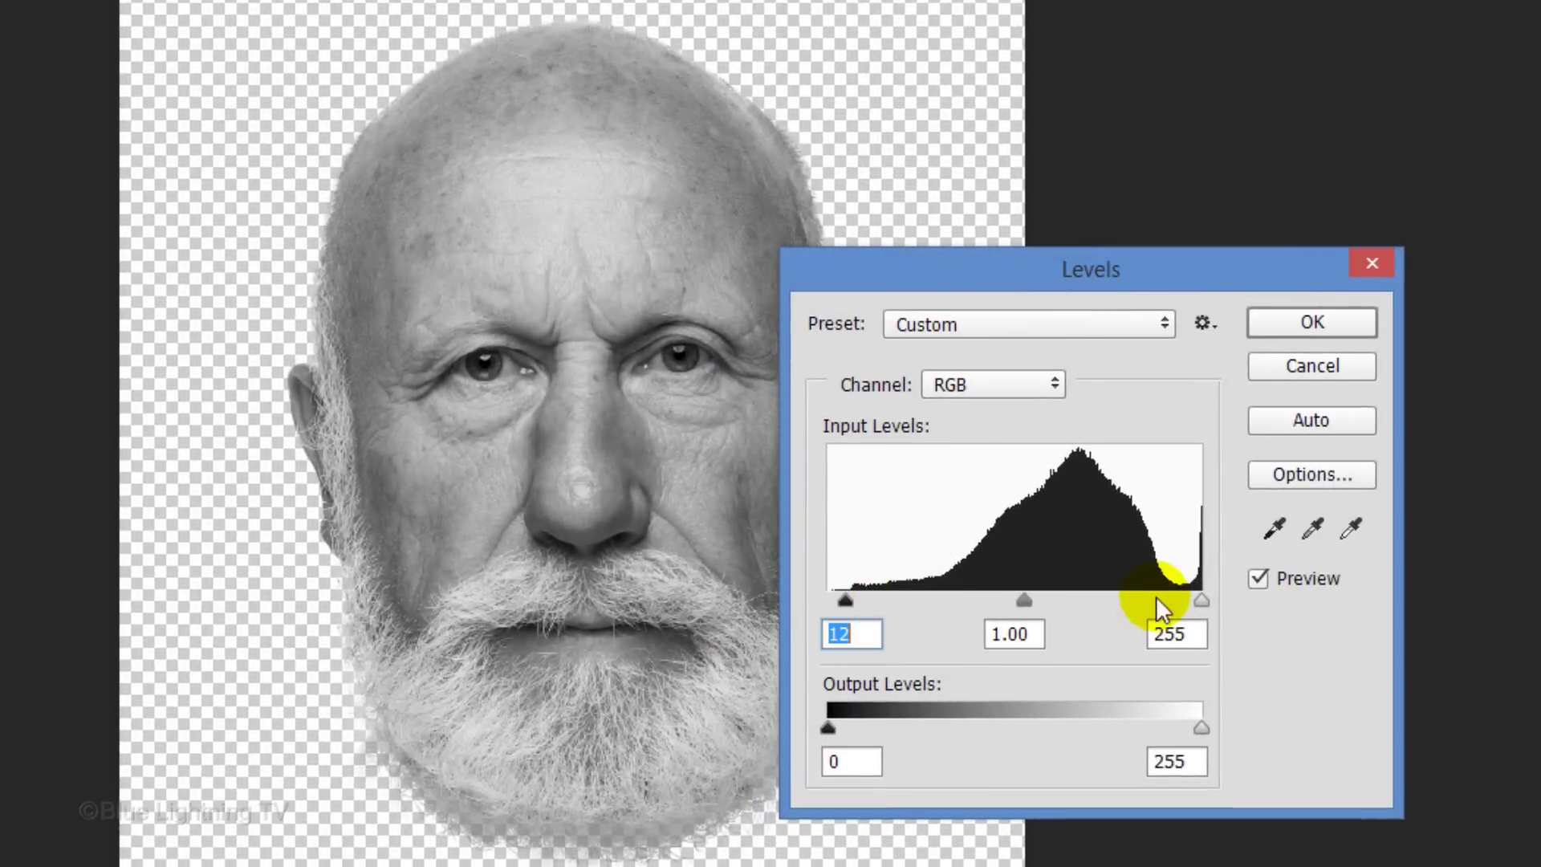
pyautogui.moveTo(1202, 601); pyautogui.dragTo(1168, 602)
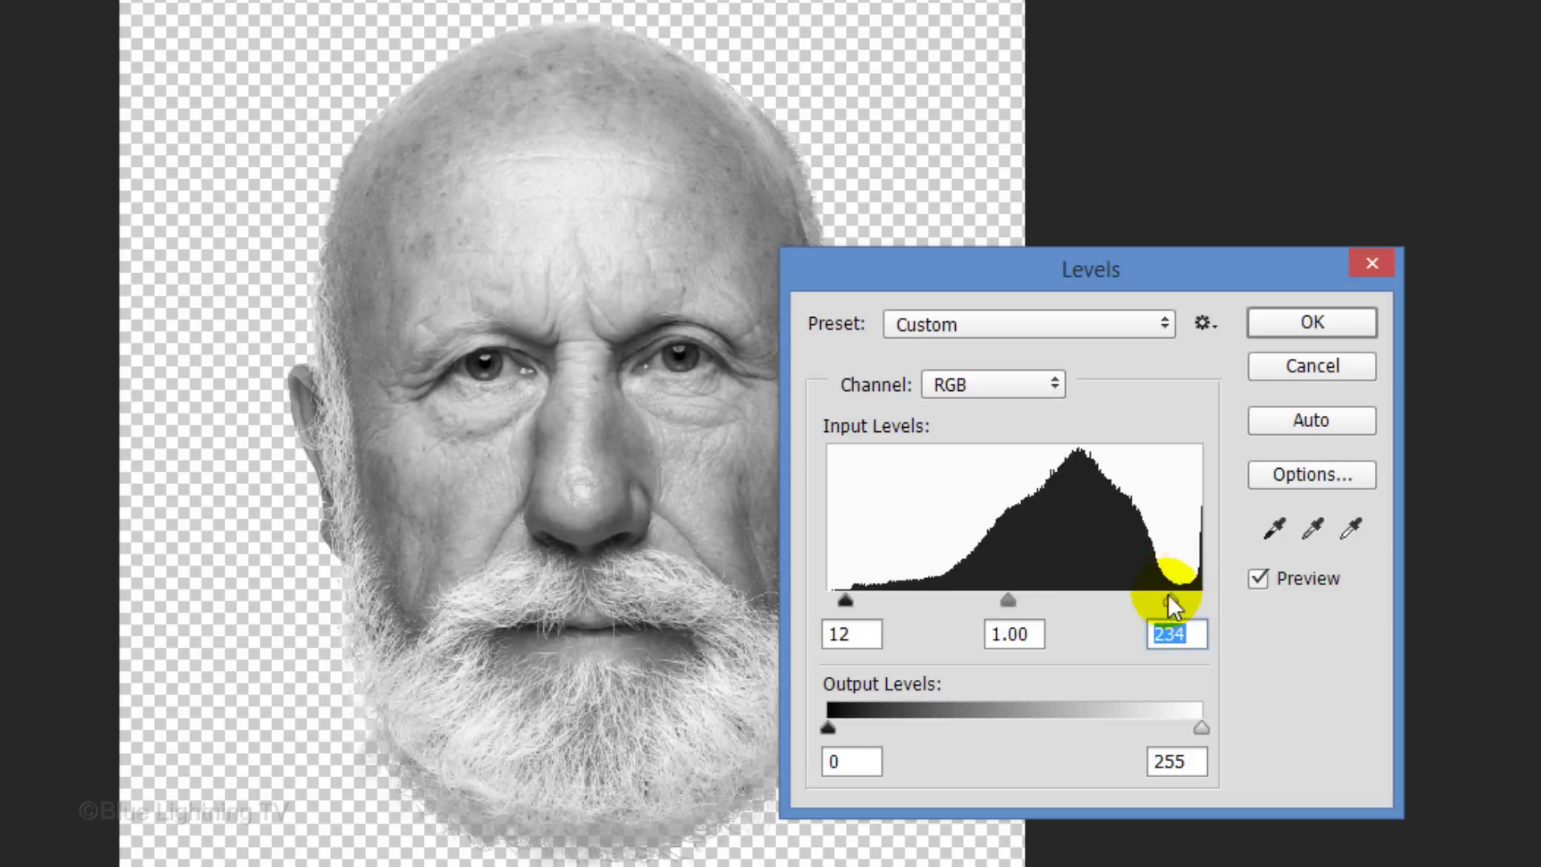
# Step: Confirm Levels and drag the grayscale head layer into the Untitled-1 code document
pyautogui.click(1324, 326)
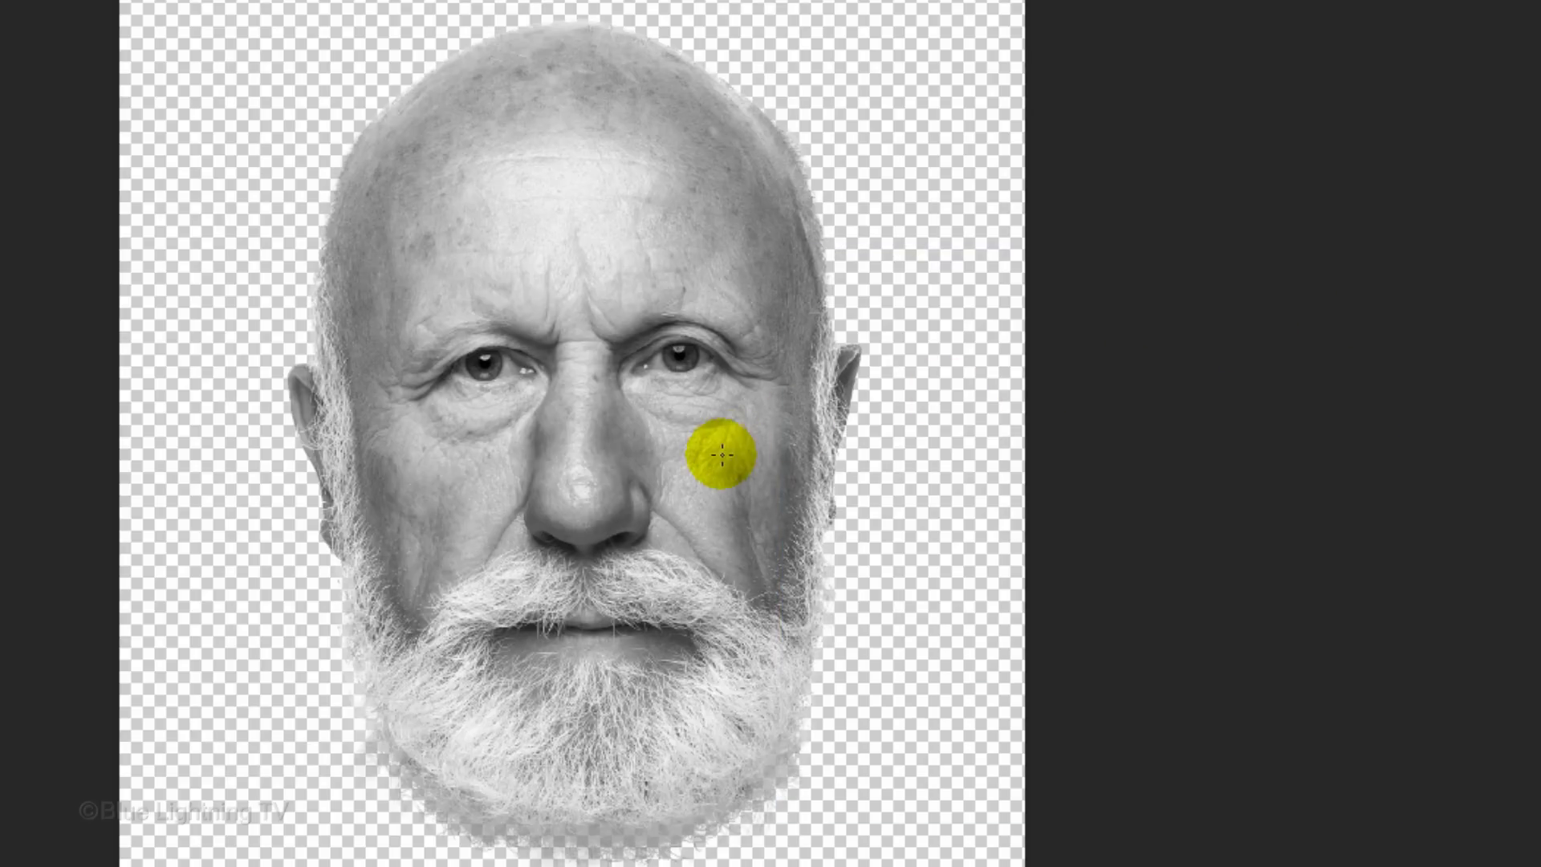
pyautogui.press('v')
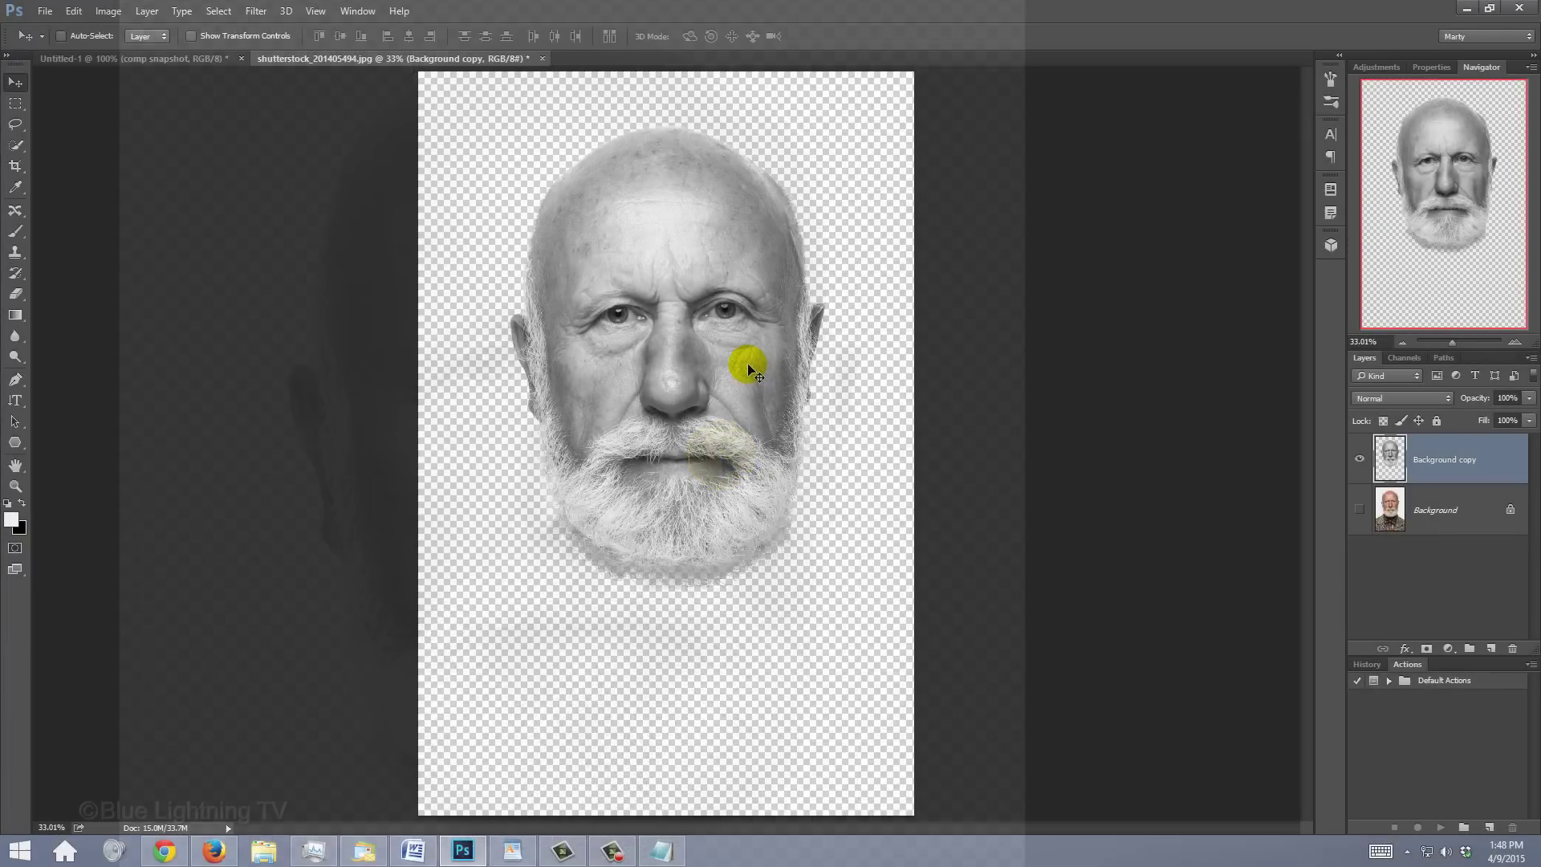
pyautogui.moveTo(721, 453); pyautogui.dragTo(0, 39)
pyautogui.moveTo(281, 132); pyautogui.dragTo(662, 459)
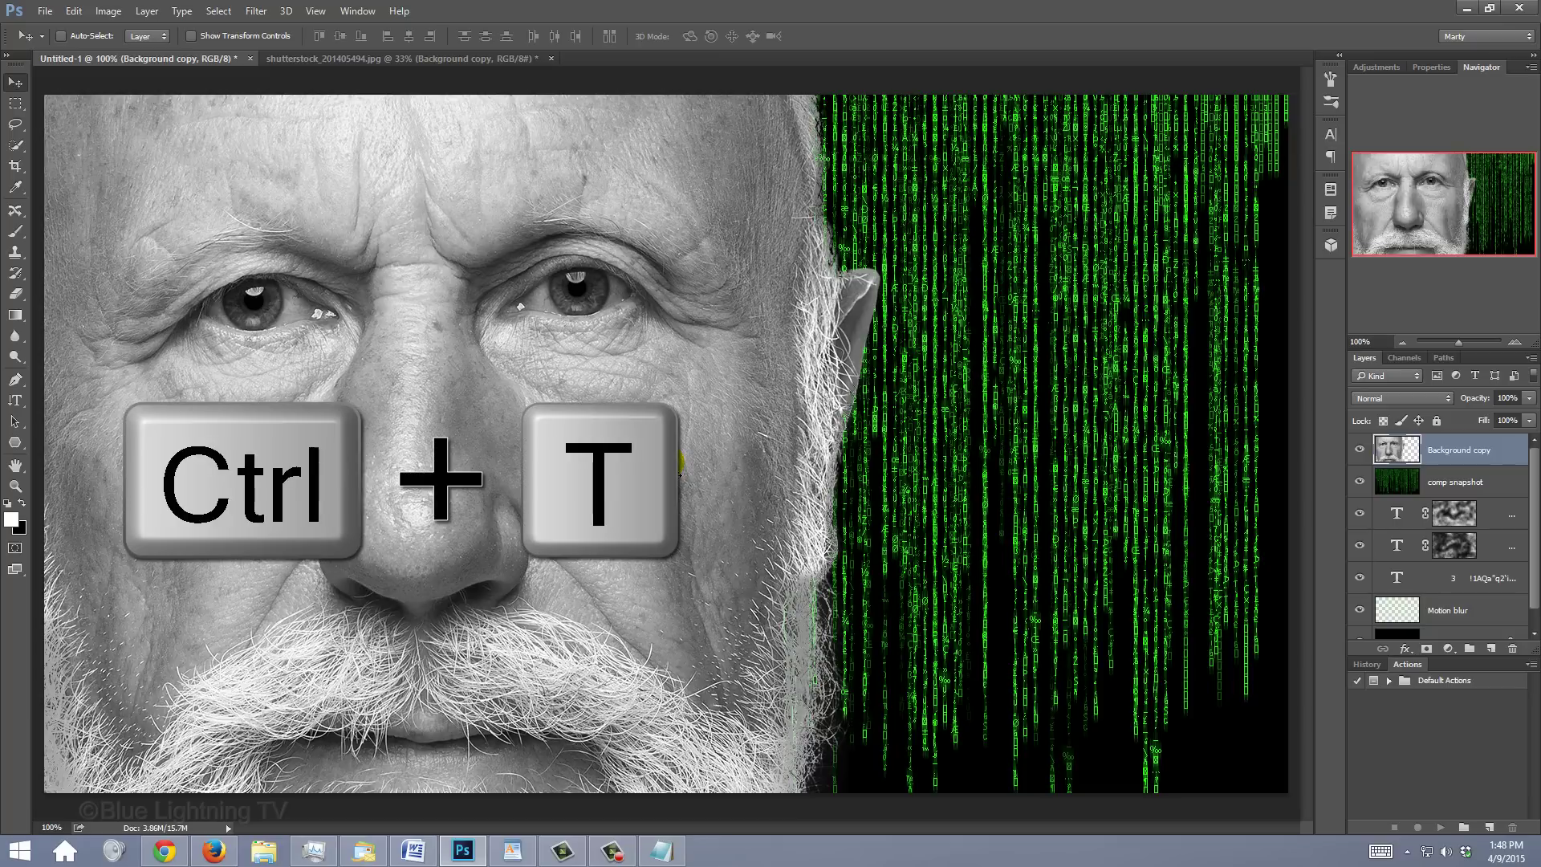
# Step: Transform the head to about 63.8% scale and centre it over the code rain
pyautogui.hotkey('ctrl', 't')
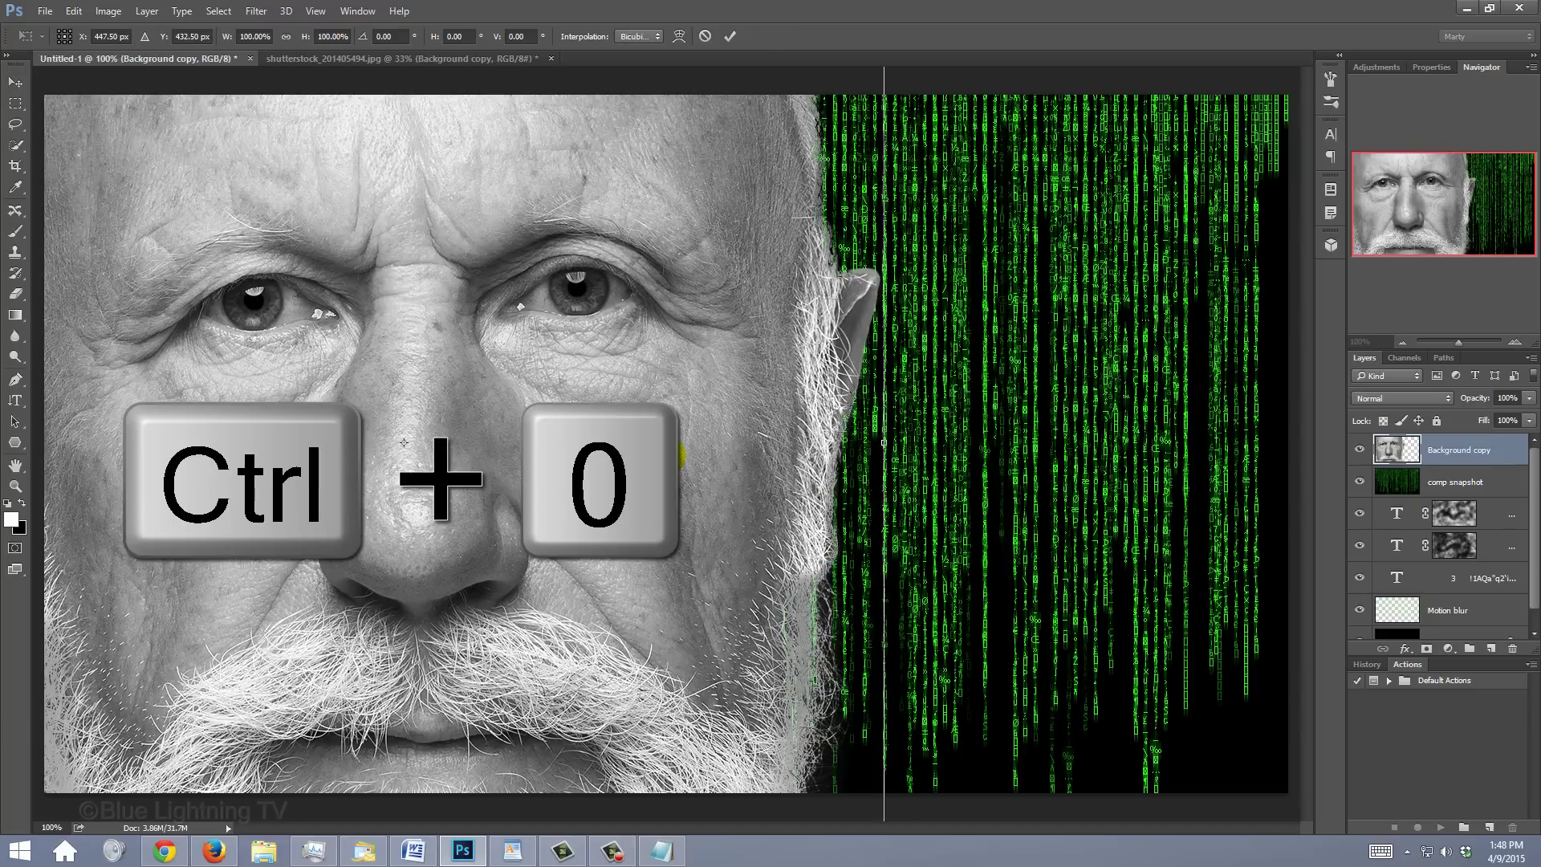
pyautogui.hotkey('ctrl', '0')
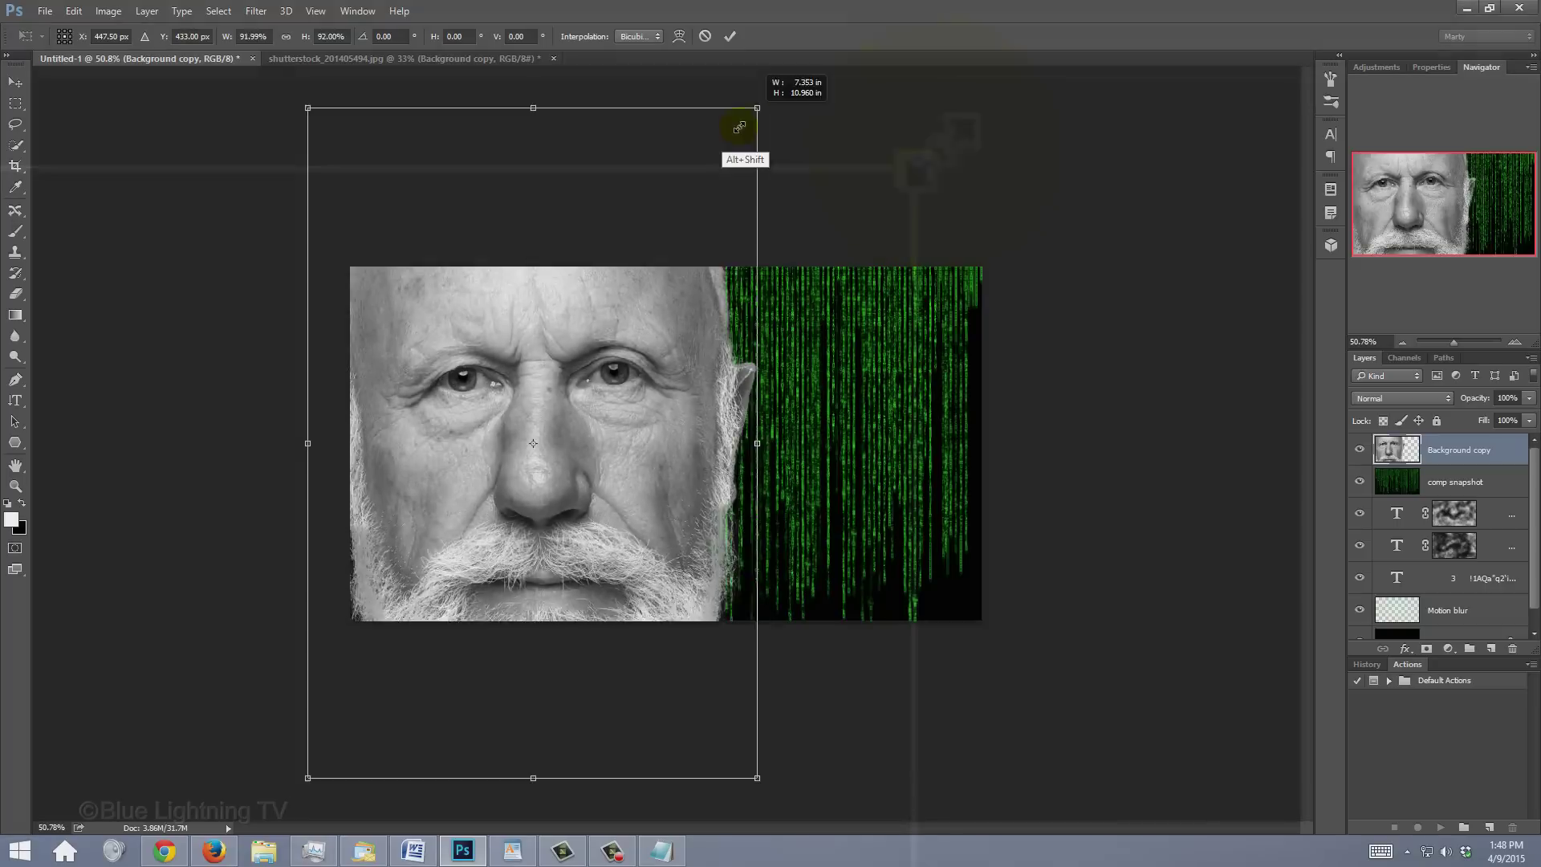
pyautogui.moveTo(732, 128); pyautogui.dragTo(662, 237)
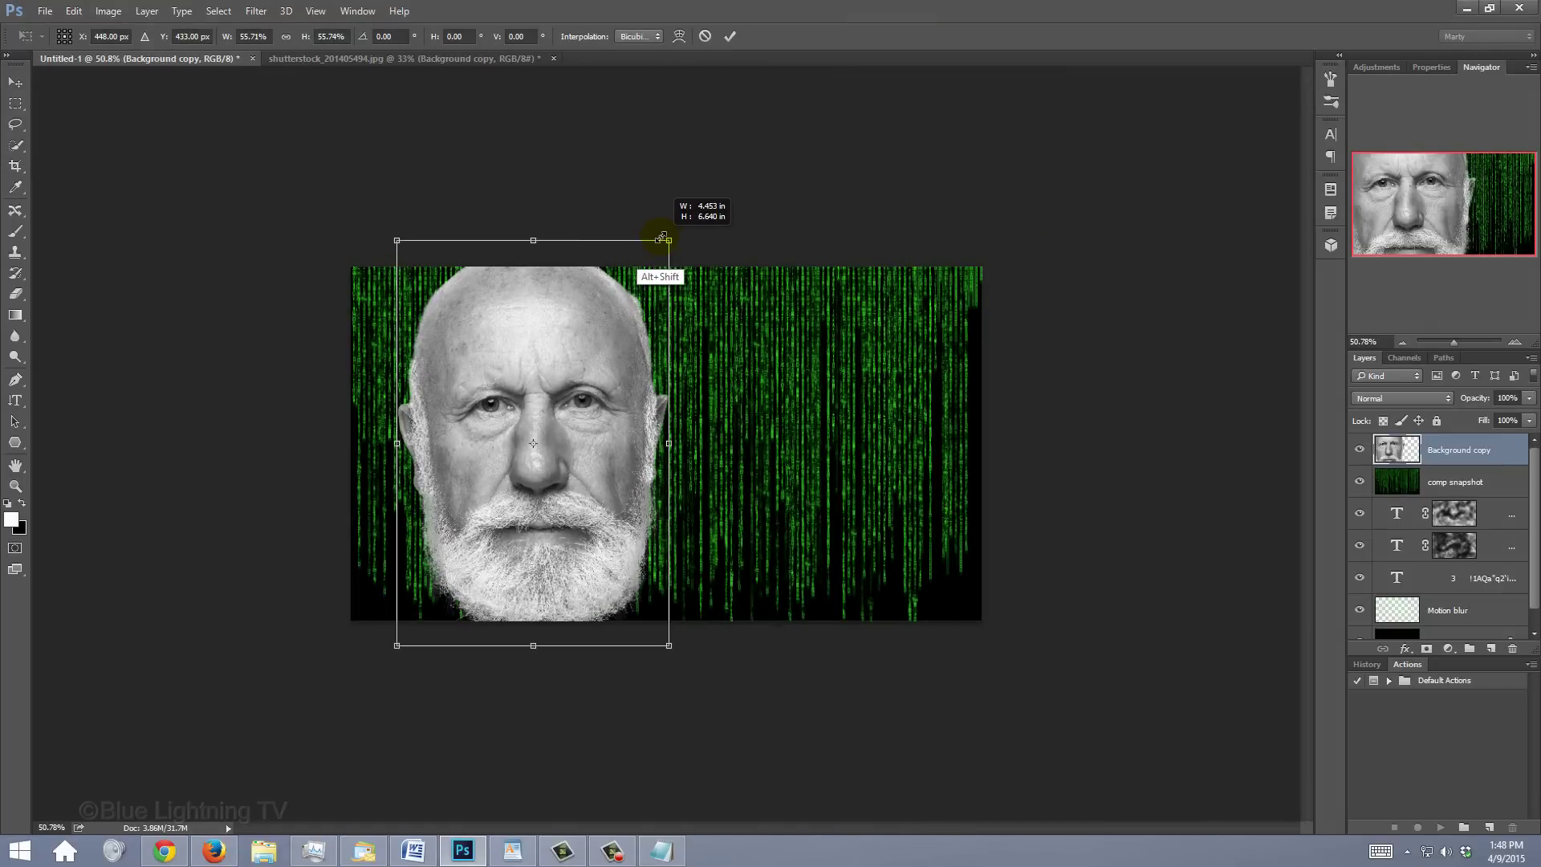
pyautogui.moveTo(534, 350); pyautogui.dragTo(665, 321)
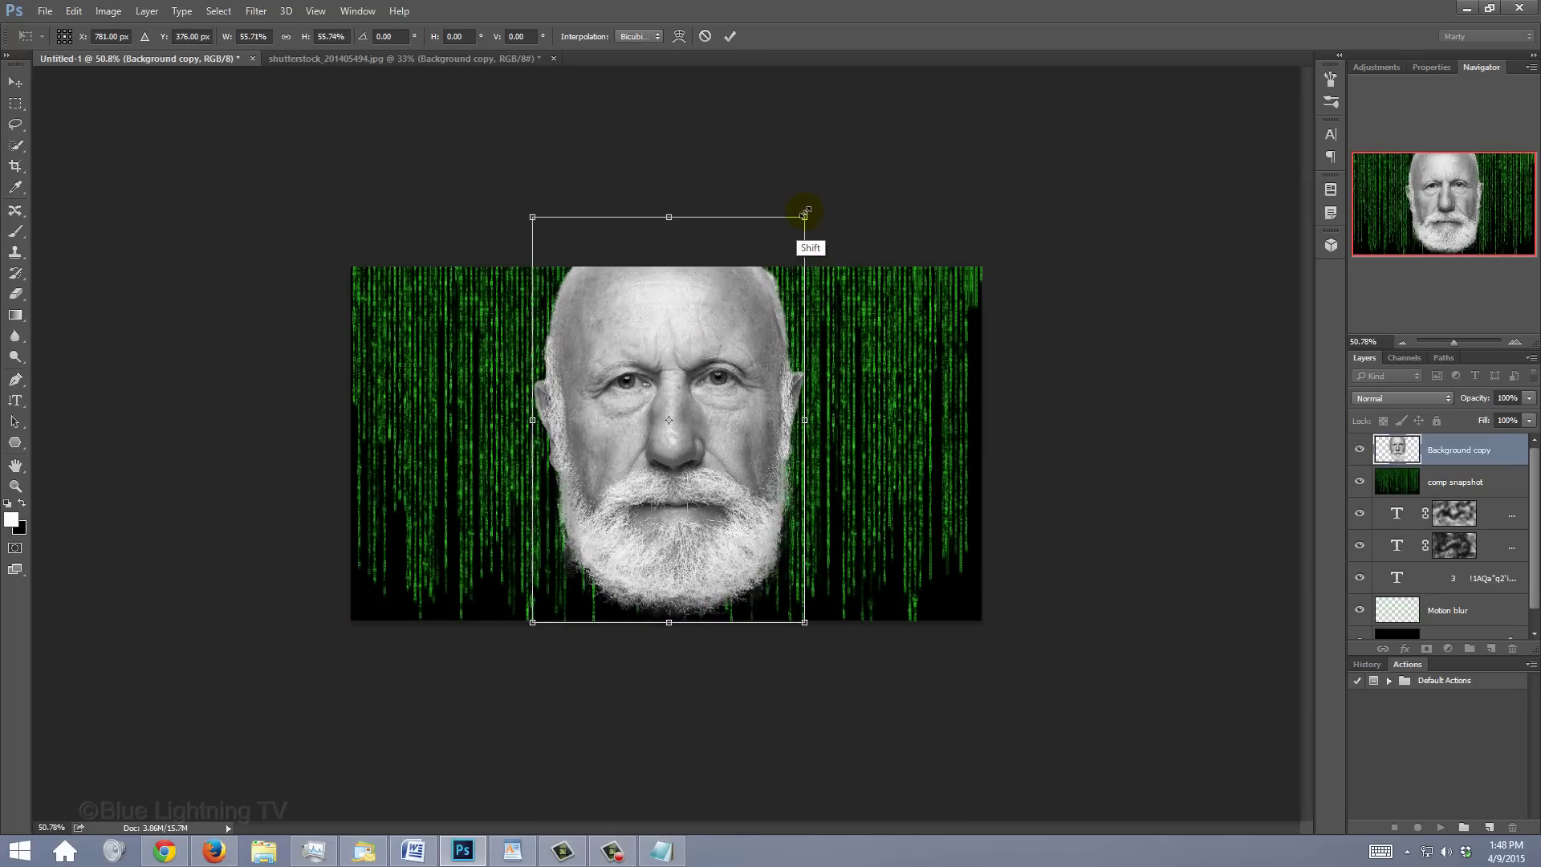
pyautogui.moveTo(805, 216); pyautogui.dragTo(840, 190)
pyautogui.moveTo(694, 303); pyautogui.dragTo(688, 288)
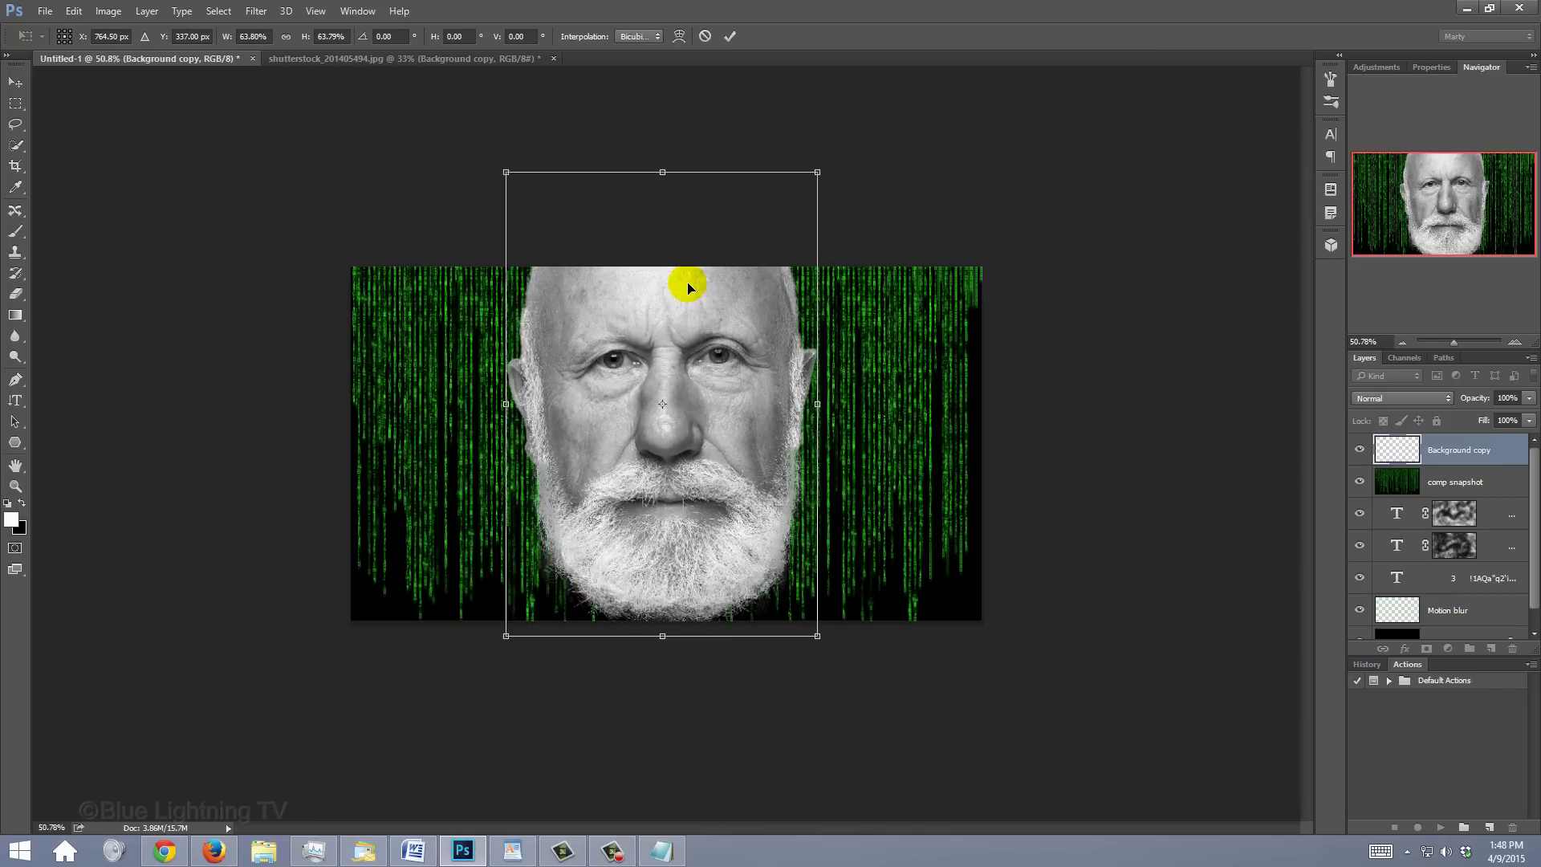
pyautogui.press('Return')
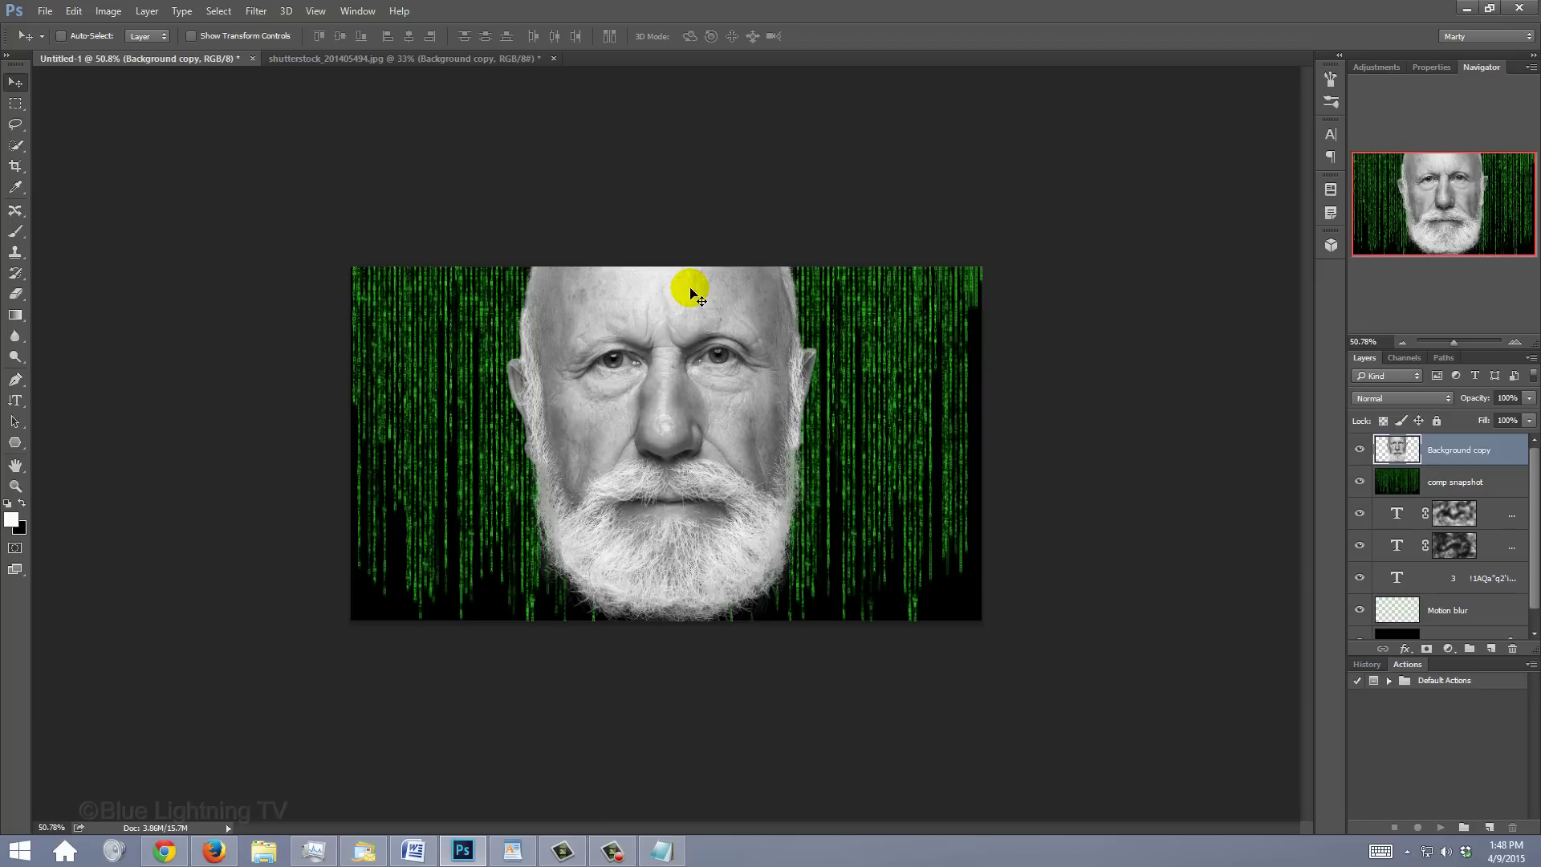
pyautogui.hotkey('ctrl', '0')
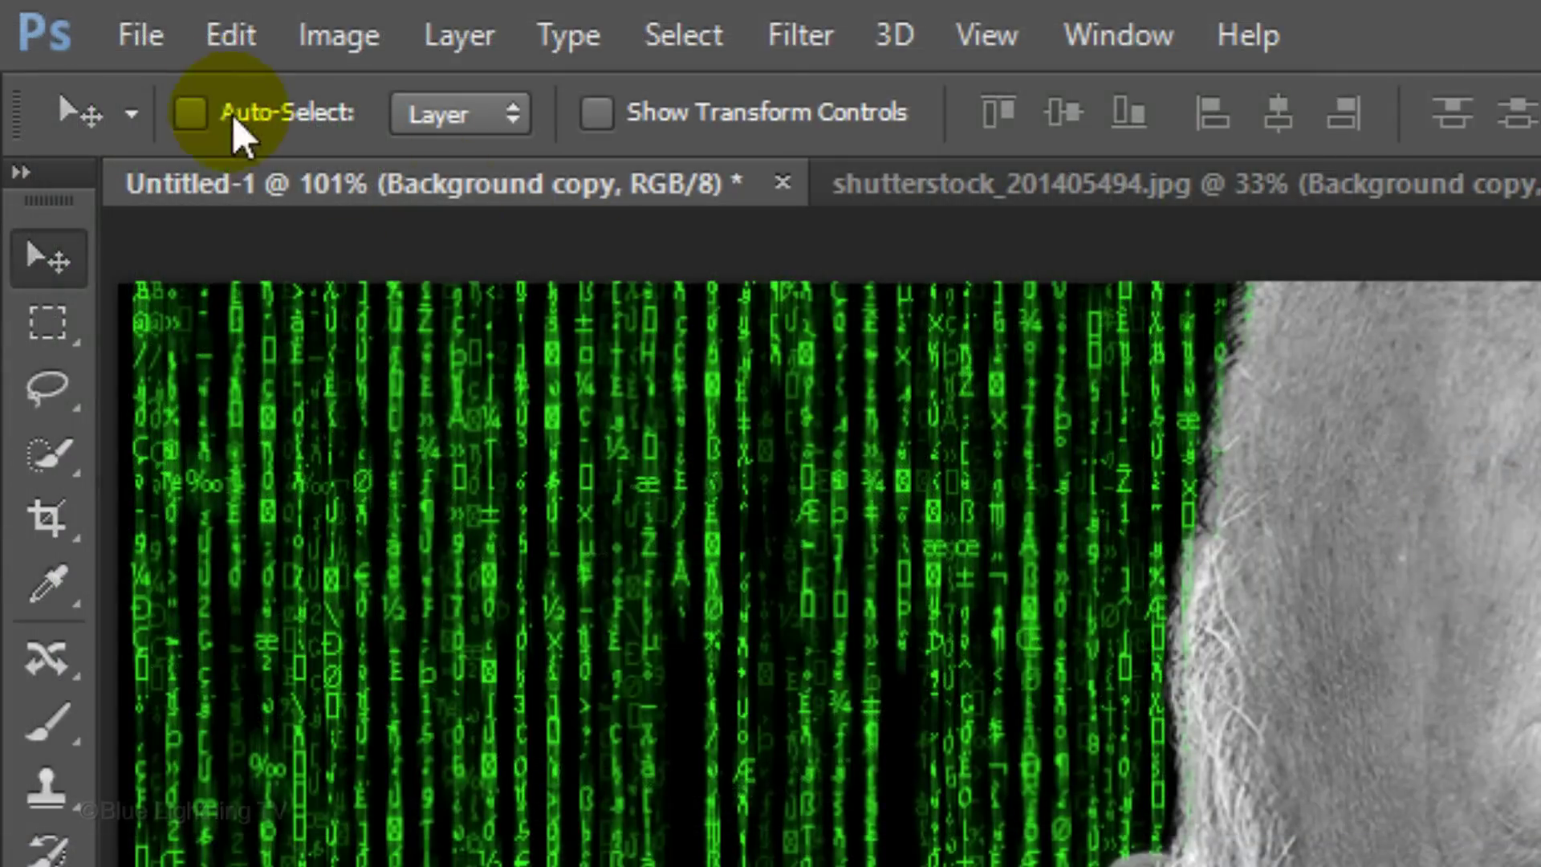
# Step: Save a copy as the Photoshop PSD 'Displacement', keeping layers and maximum compatibility
pyautogui.click(46, 11)
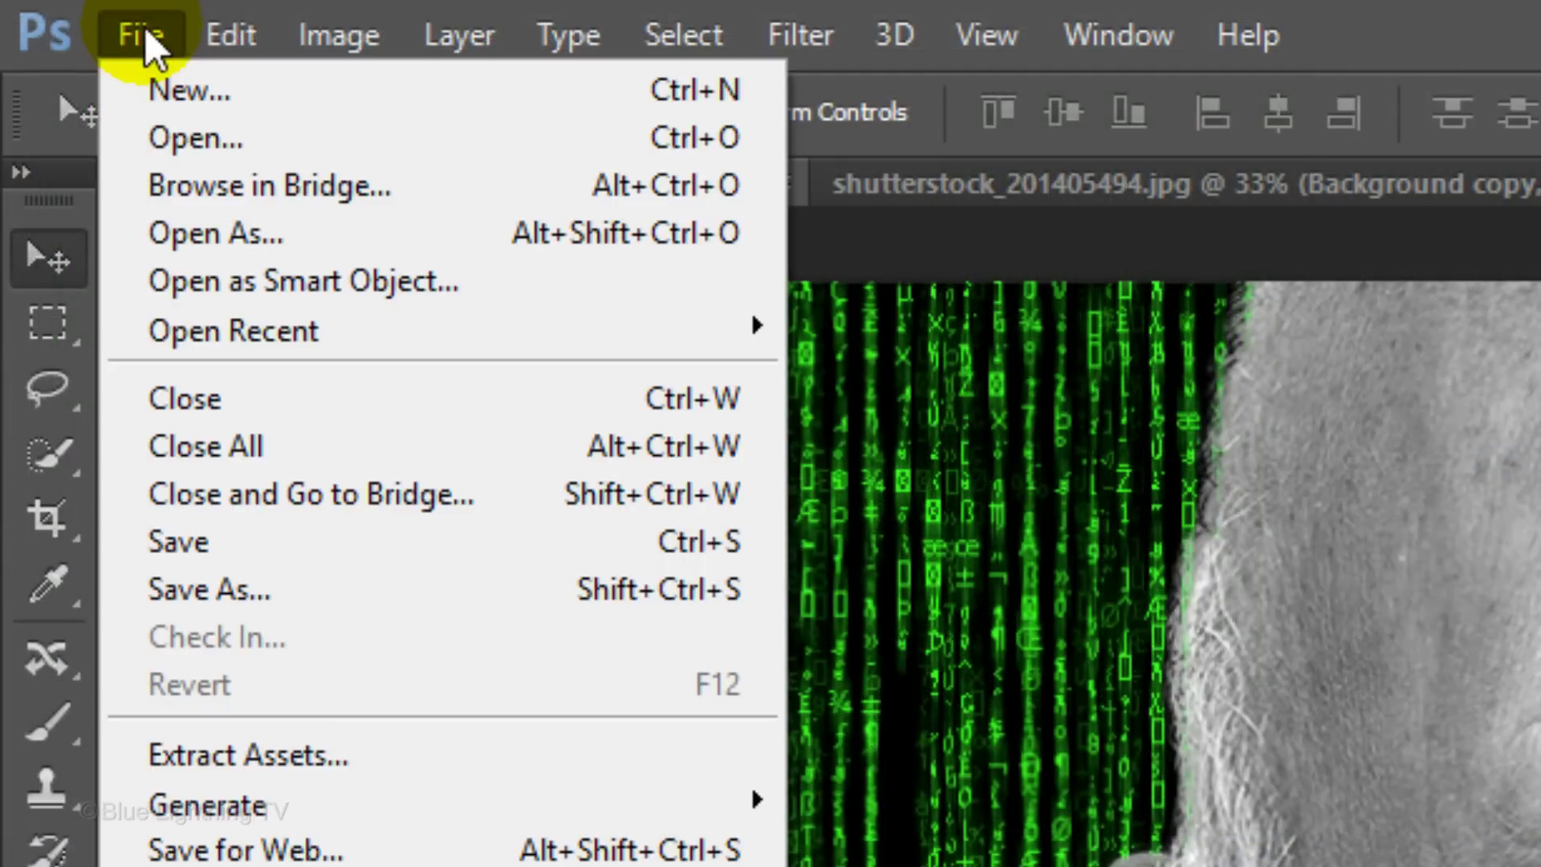
pyautogui.click(269, 595)
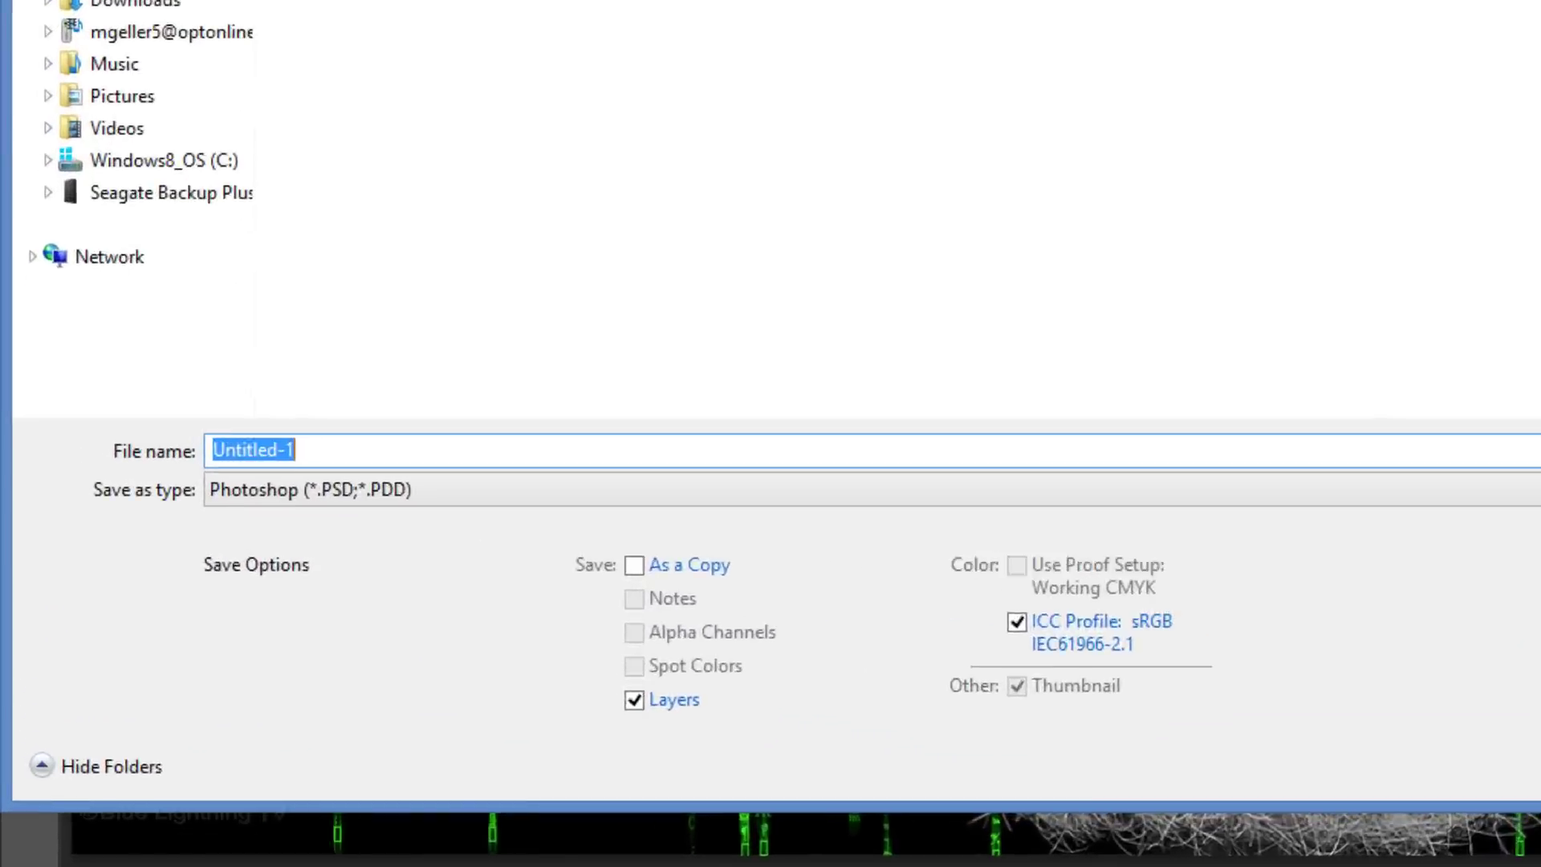
pyautogui.write('Displacement')
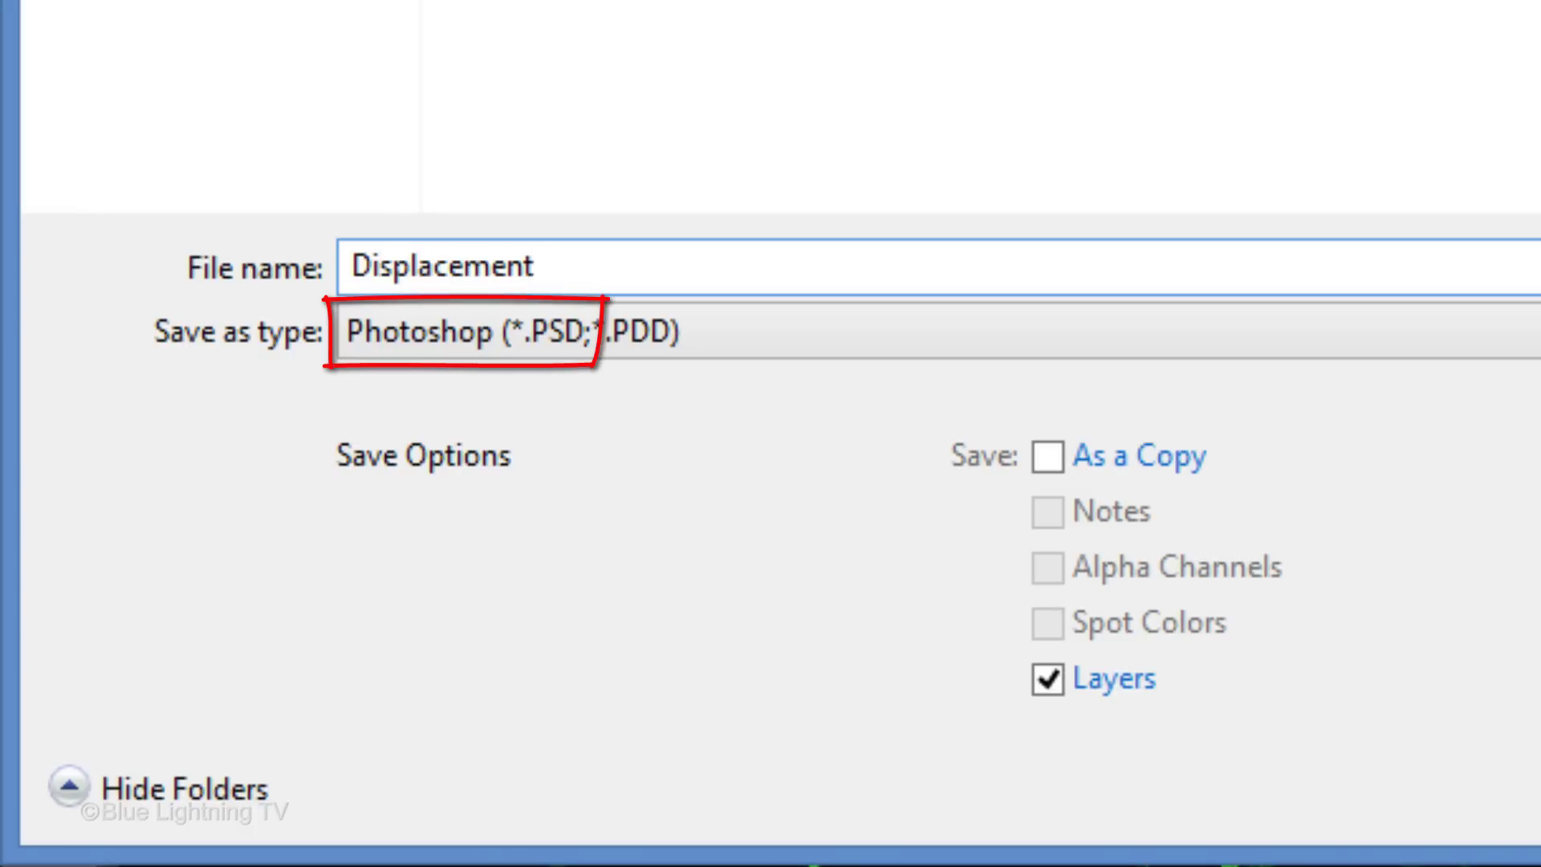
pyautogui.click(1047, 458)
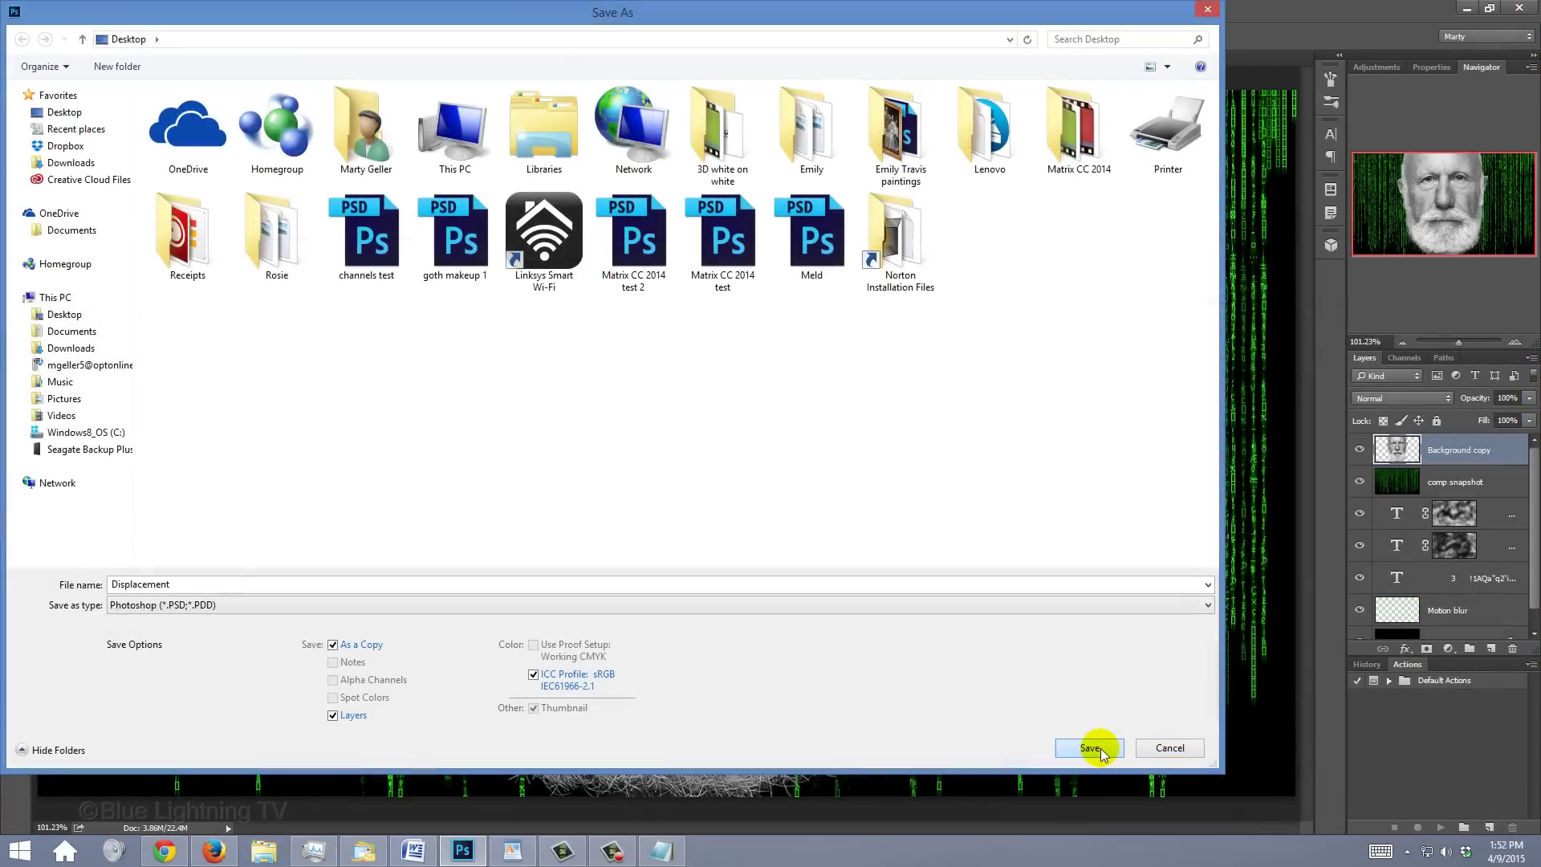
pyautogui.click(1144, 782)
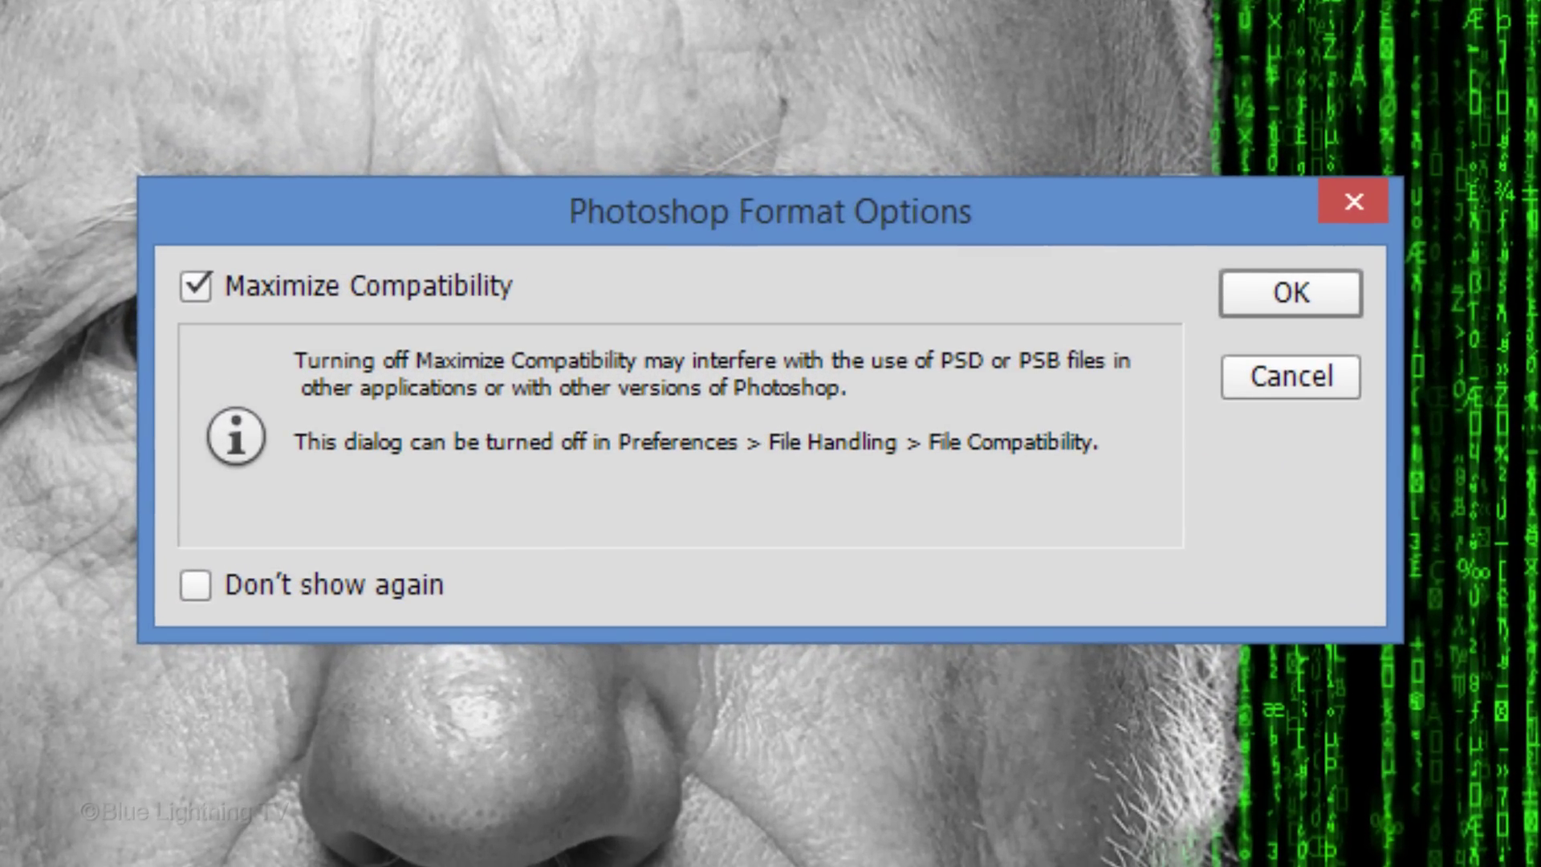
pyautogui.click(1316, 309)
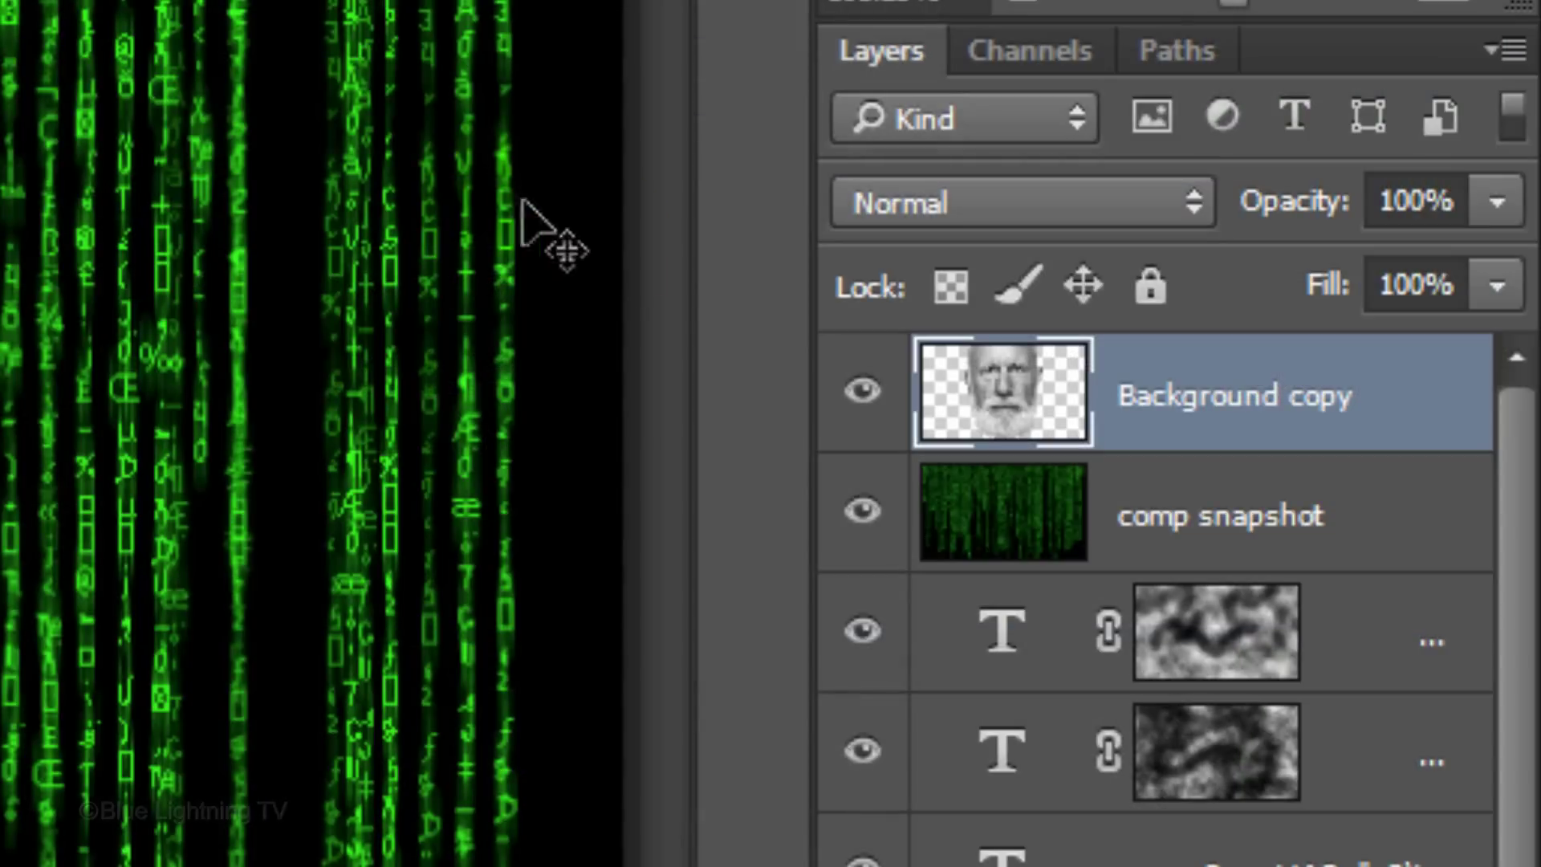
# Step: Load the head layer's outline as a selection, hide that layer, and target comp snapshot
pyautogui.keyDown('ctrl'); pyautogui.click(1015, 393); pyautogui.keyUp('ctrl')
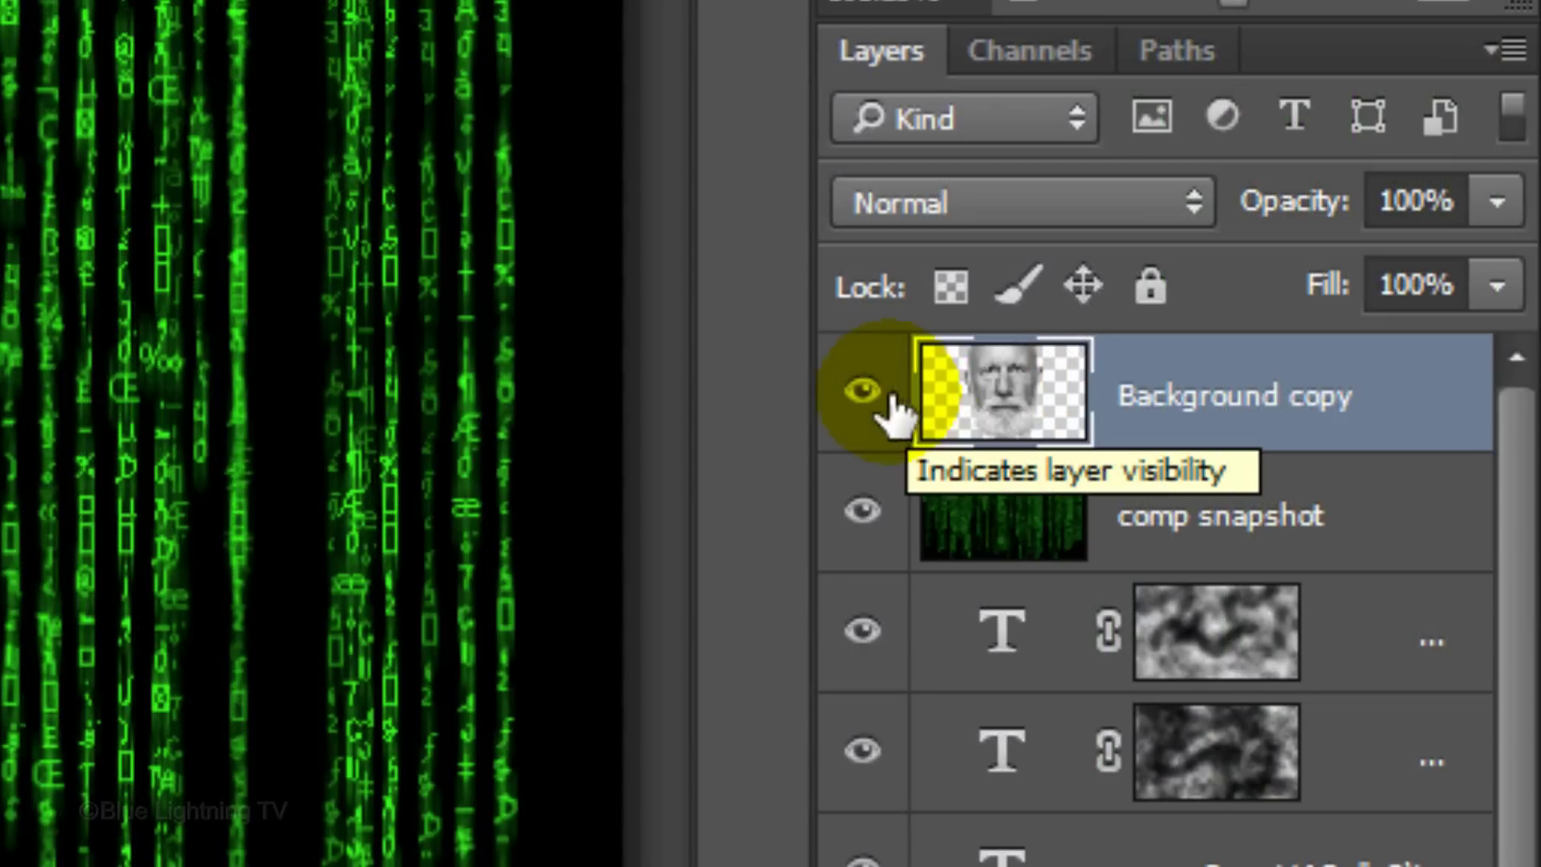
pyautogui.click(862, 392)
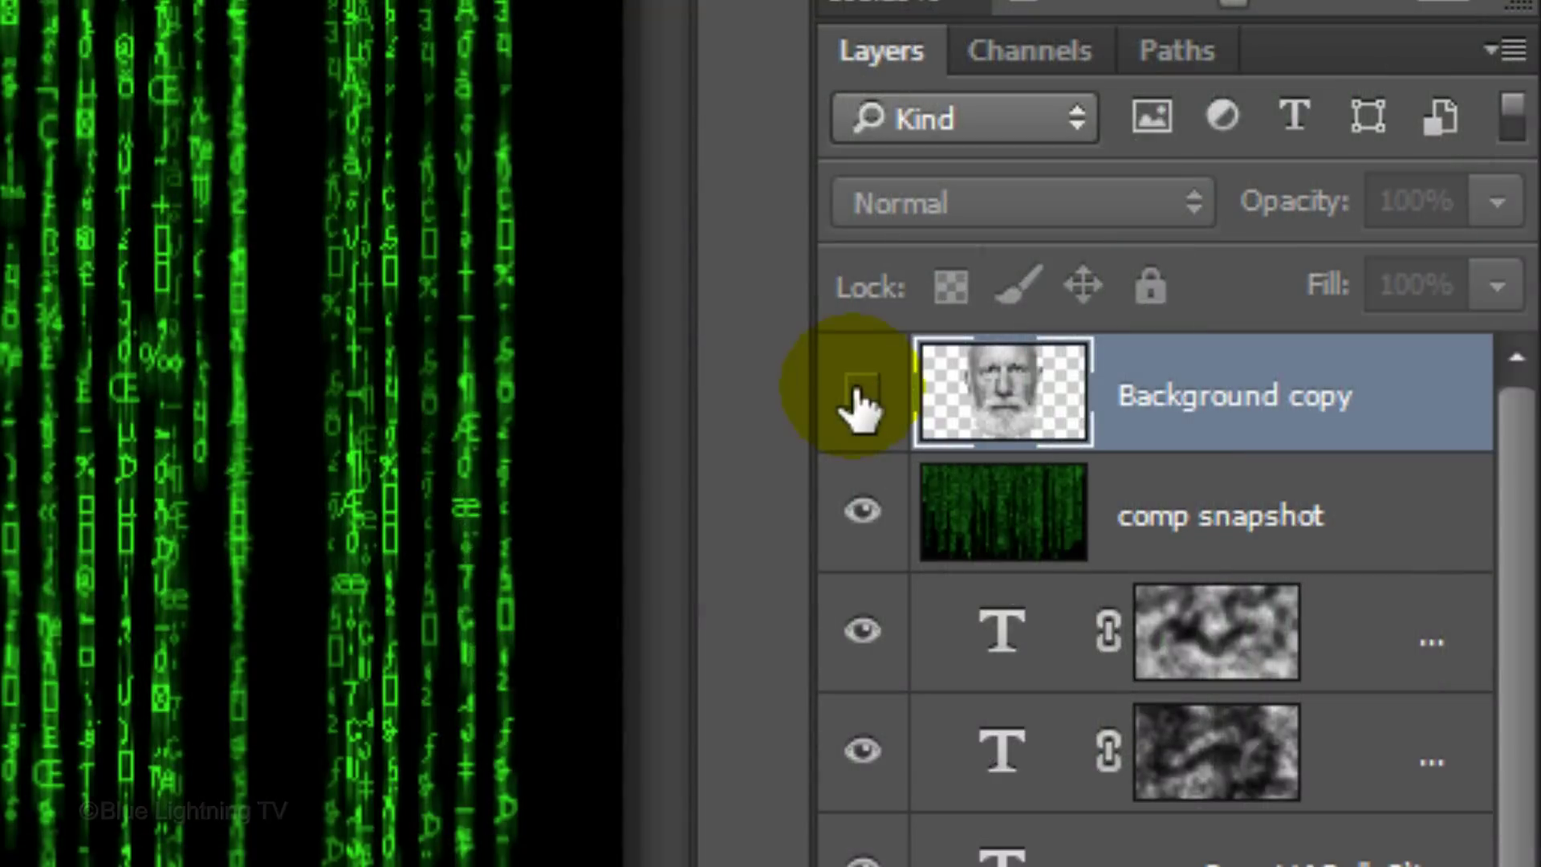
pyautogui.click(973, 525)
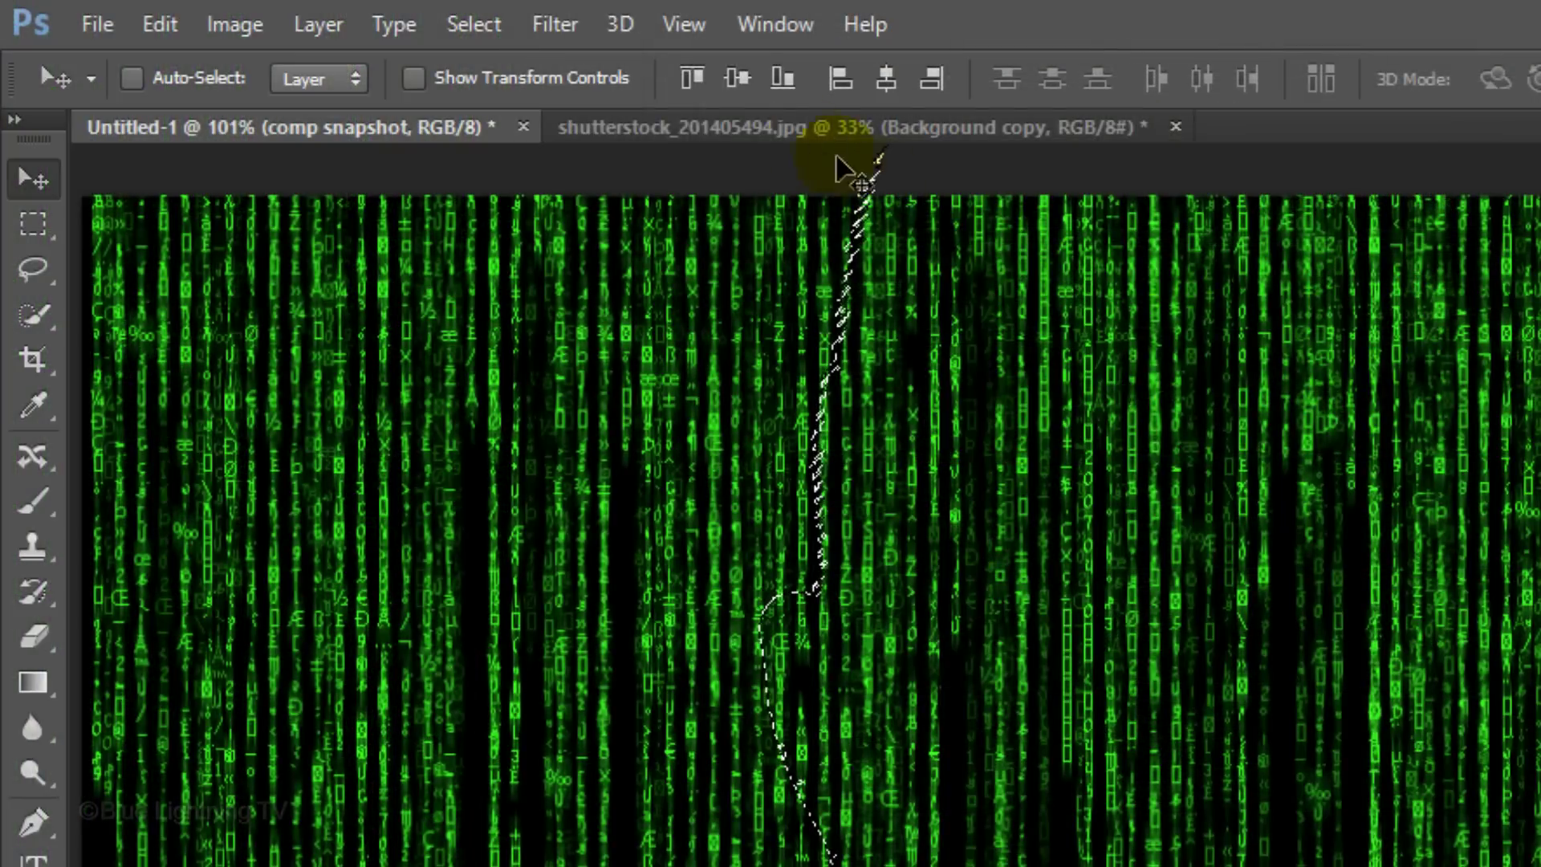
pyautogui.click(553, 28)
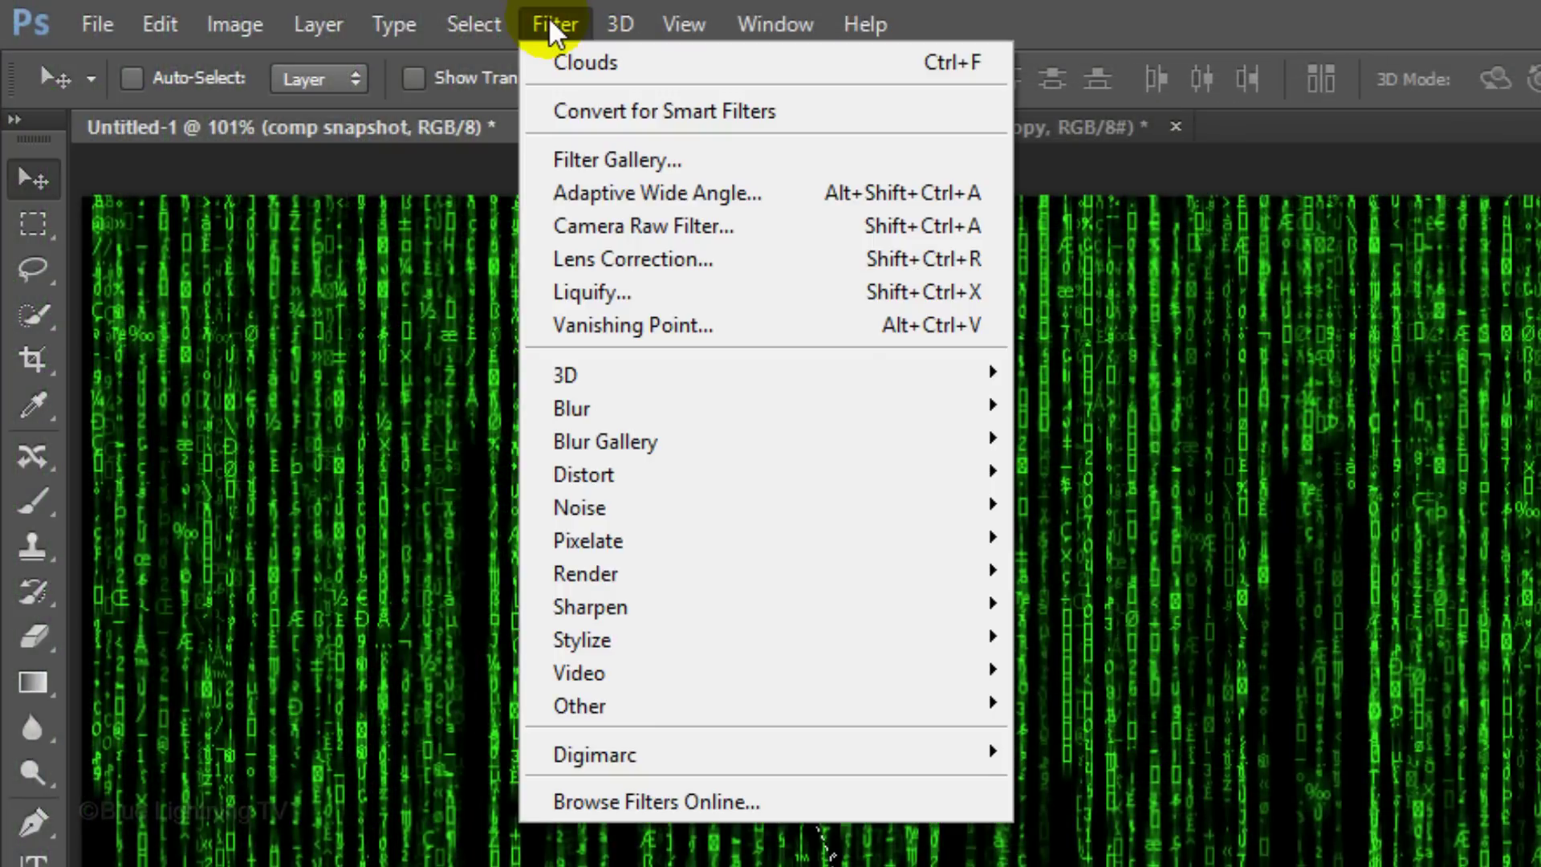
# Step: Displace comp snapshot at horizontal and vertical scale 10 using Displacement.psd as the map
pyautogui.moveTo(584, 485)
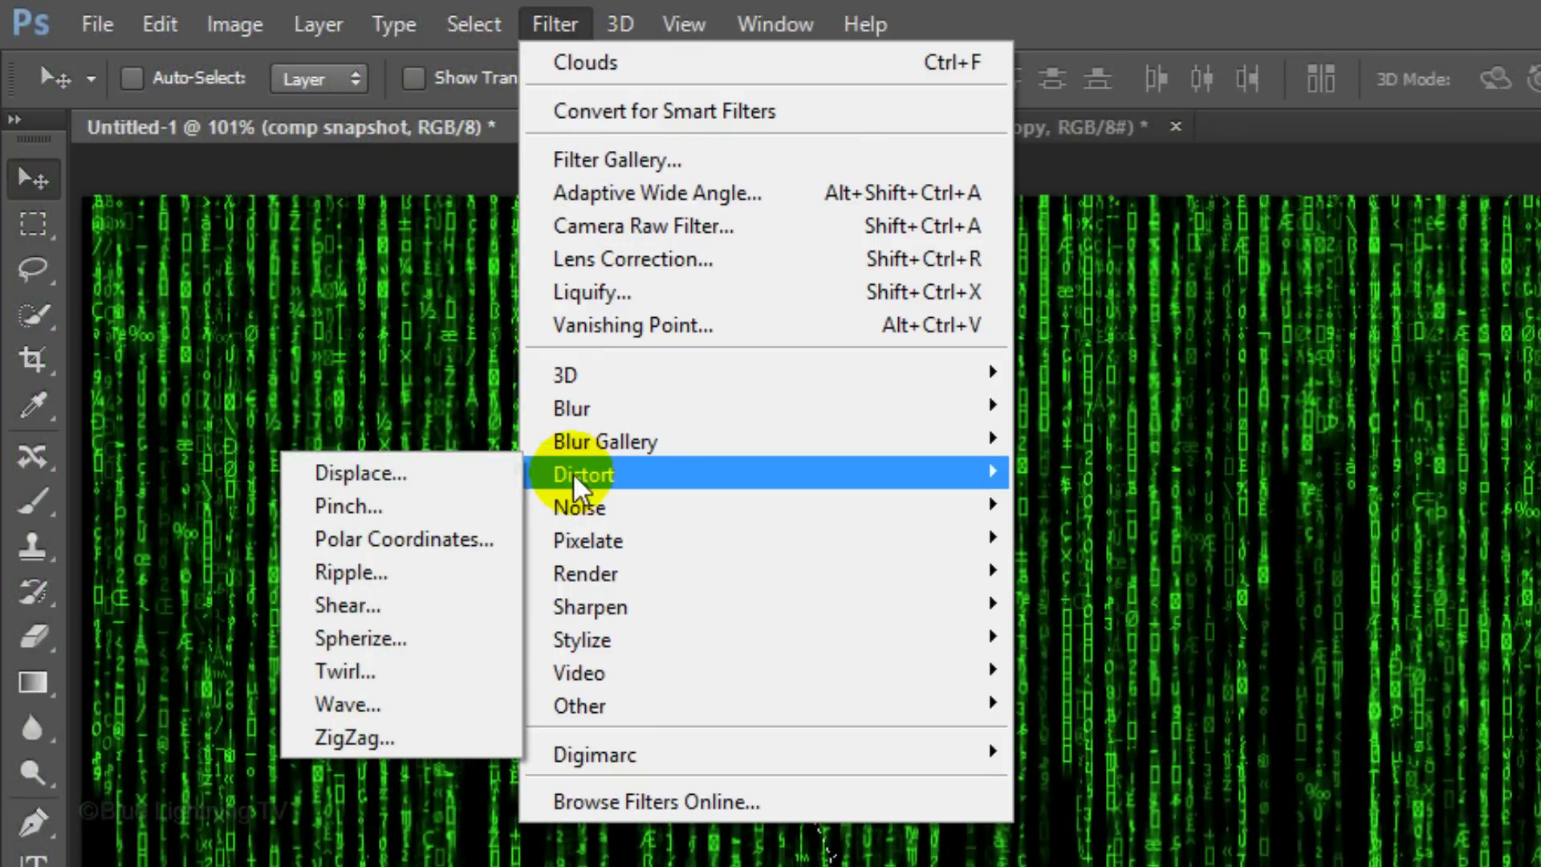
pyautogui.click(399, 484)
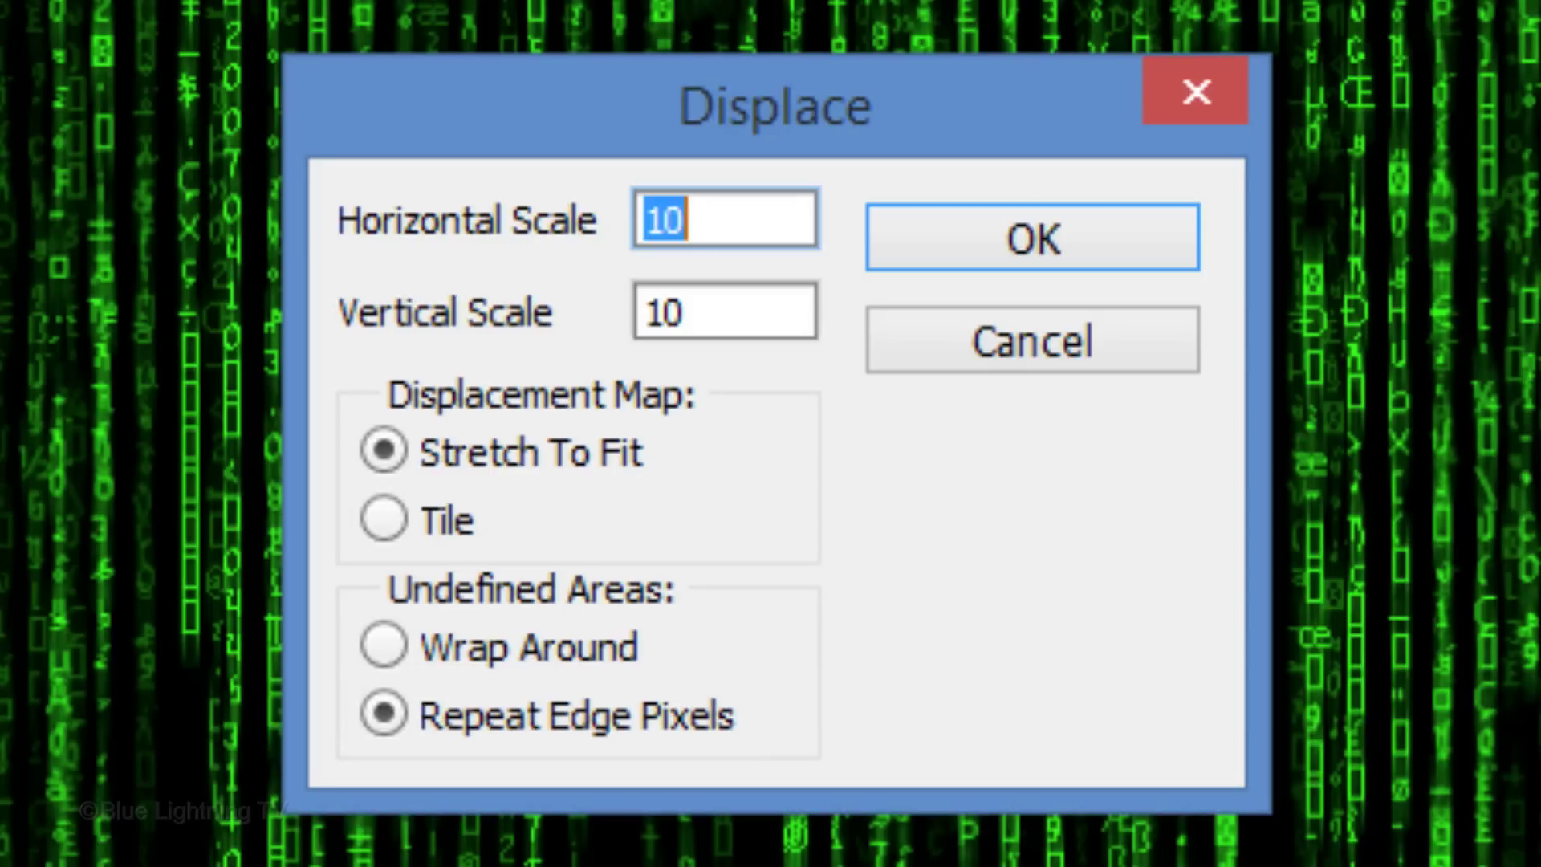
pyautogui.click(1117, 257)
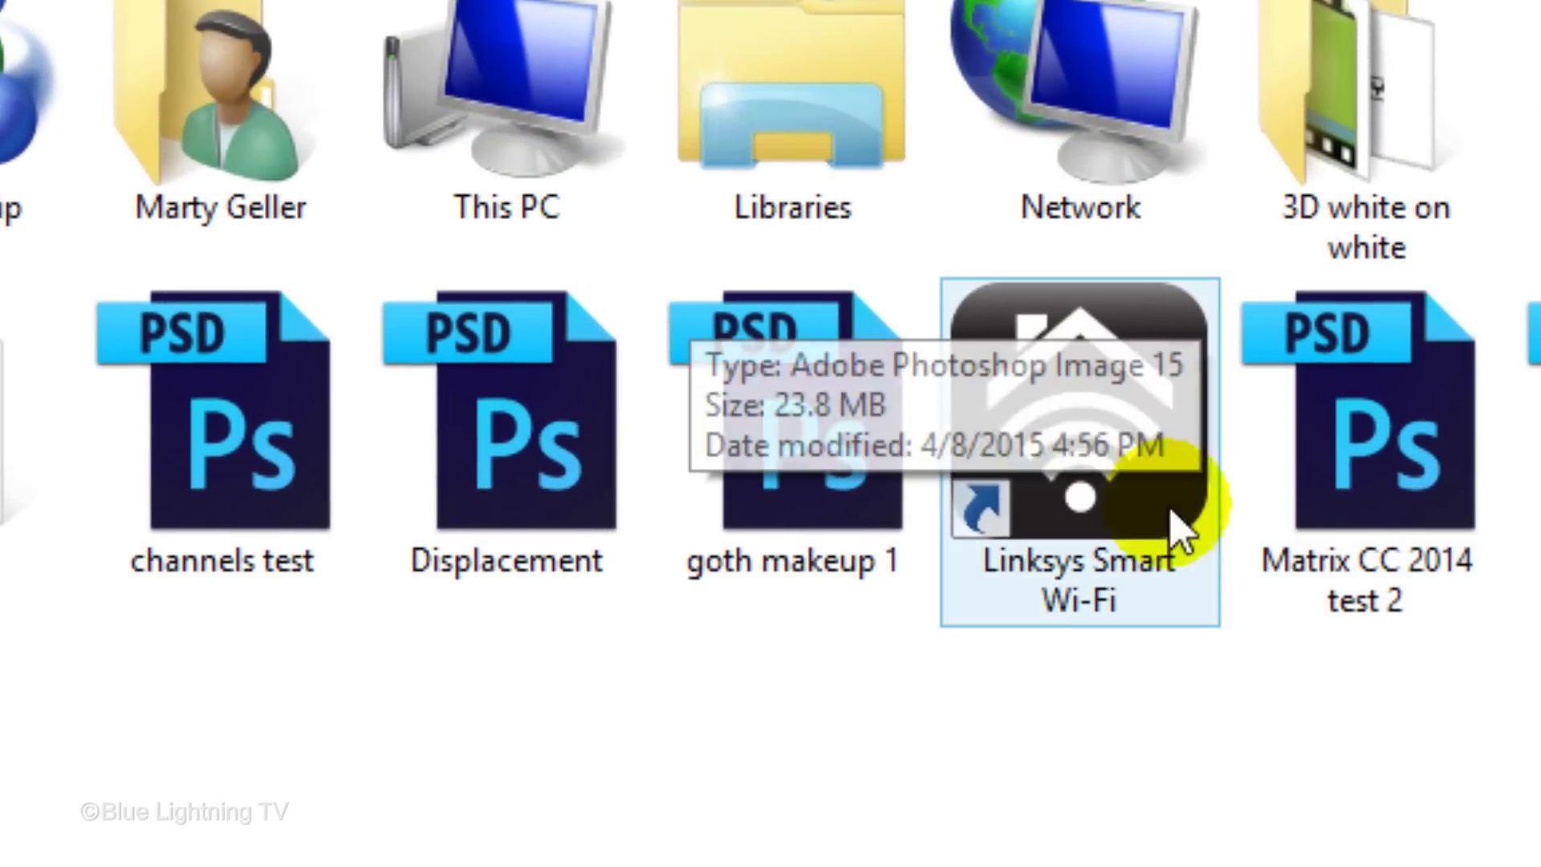
pyautogui.click(529, 421)
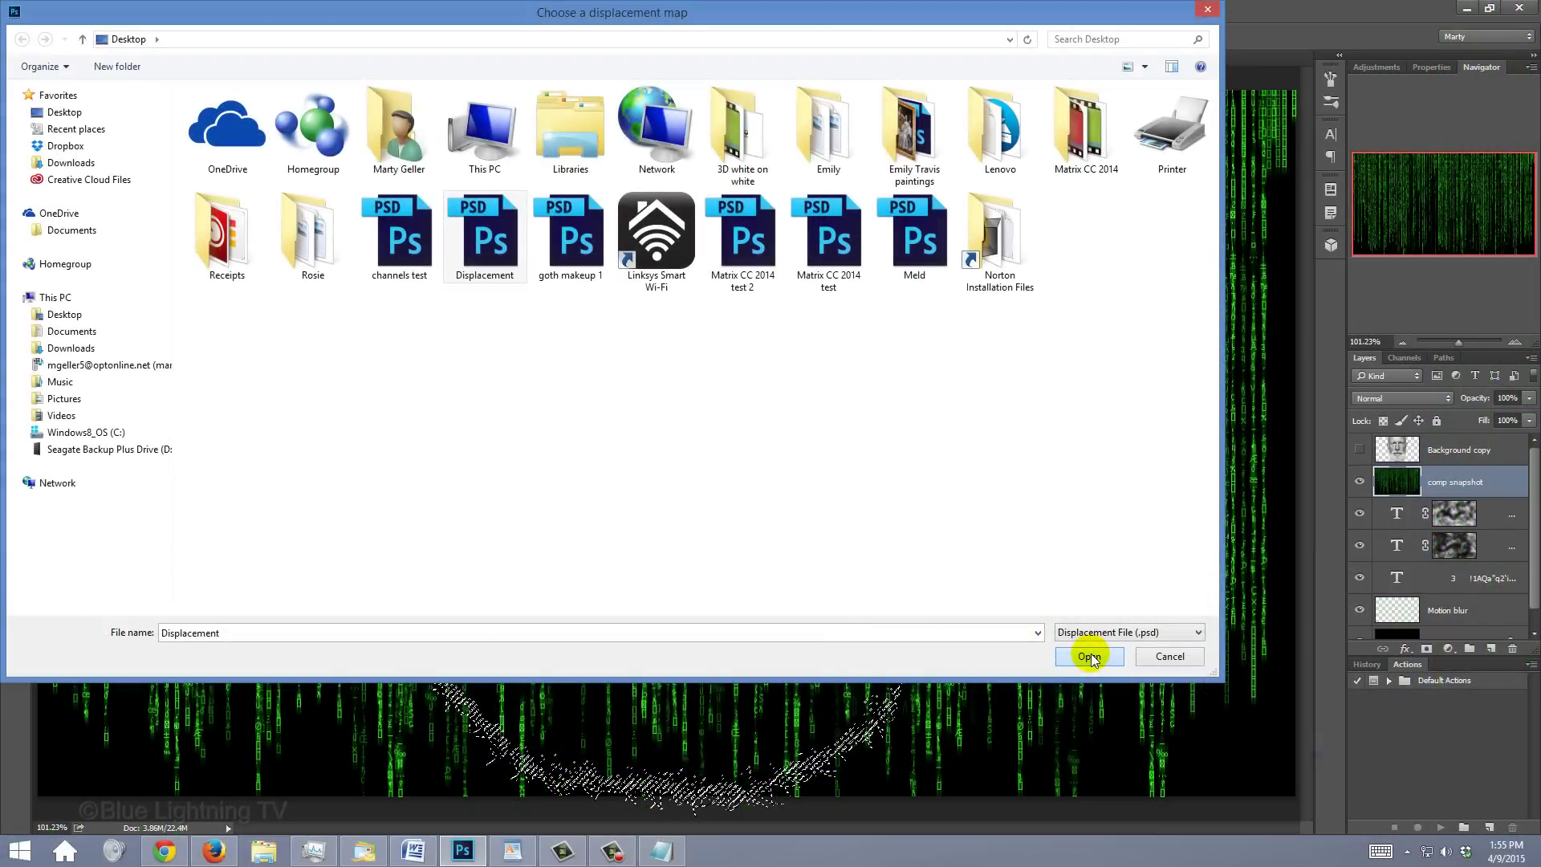
pyautogui.click(990, 687)
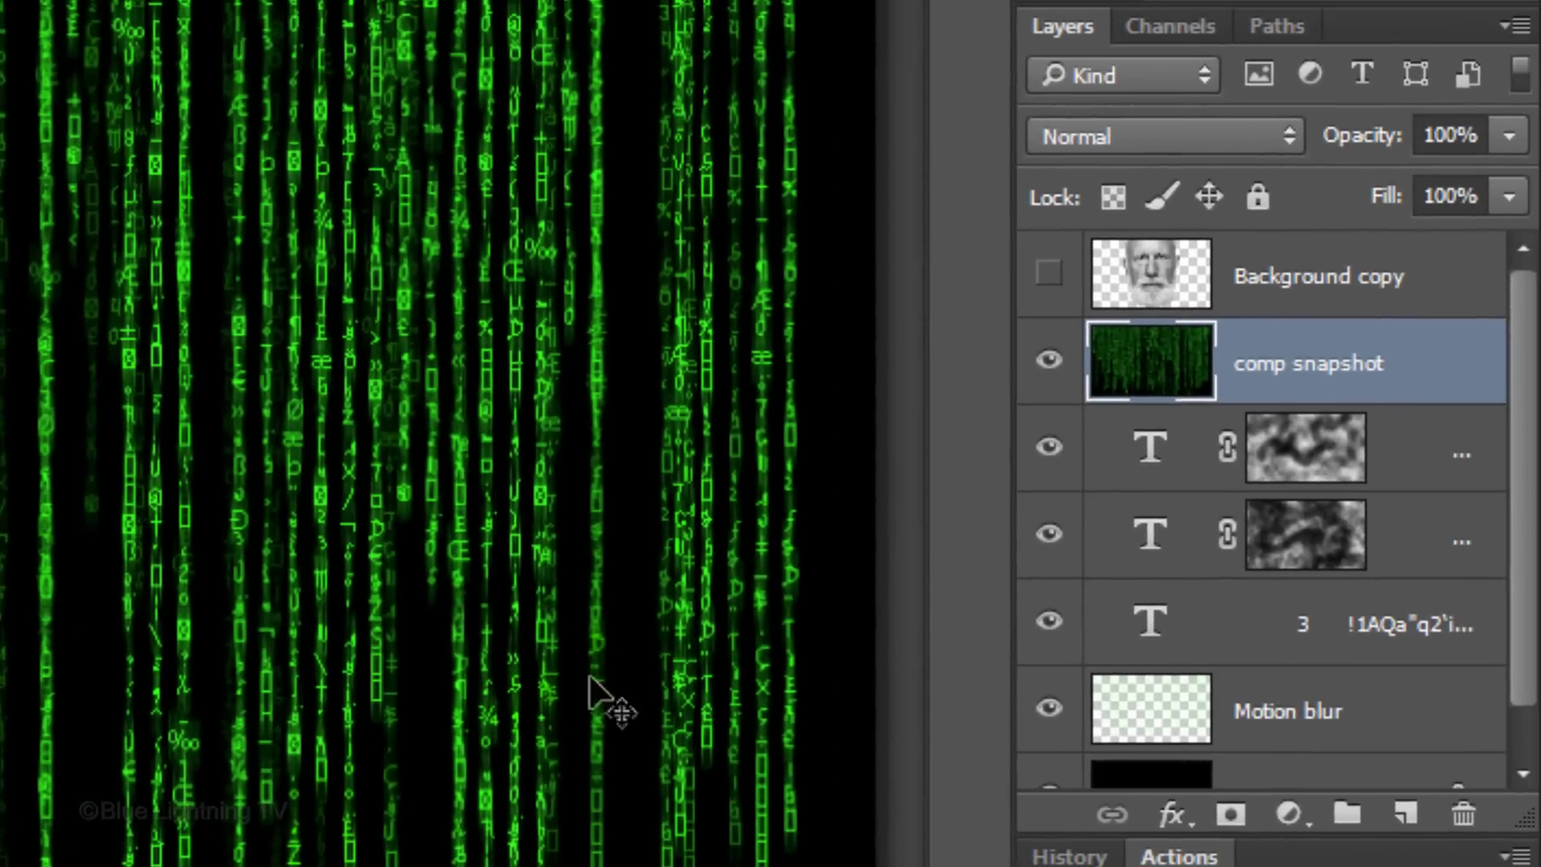
# Step: Show Background copy in Soft Light, duplicate it twice, and set Background copy 3 to Overlay
pyautogui.click(1033, 277)
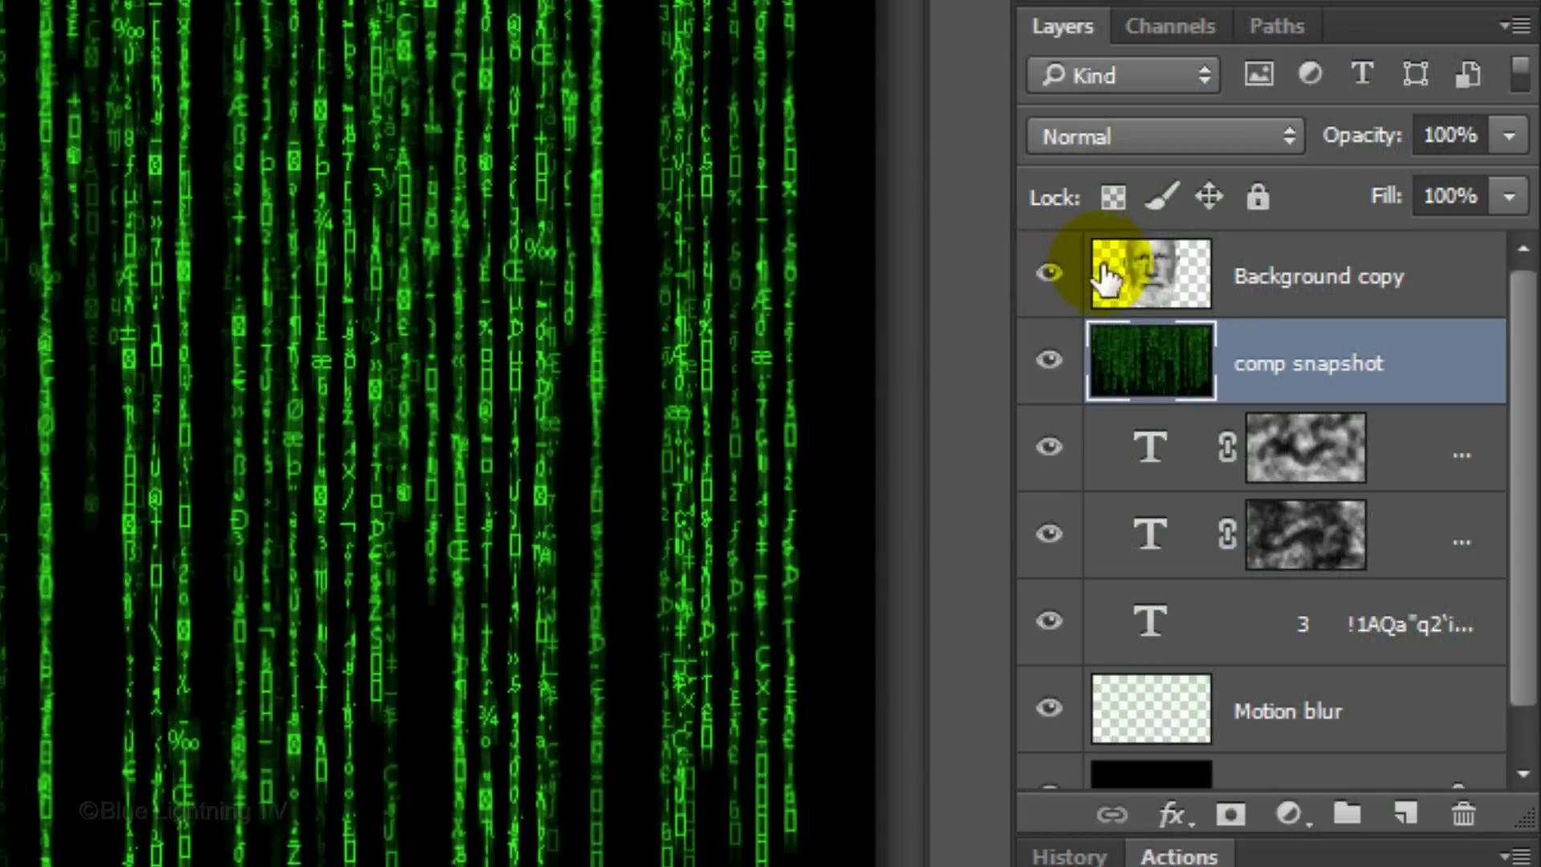
pyautogui.click(1150, 274)
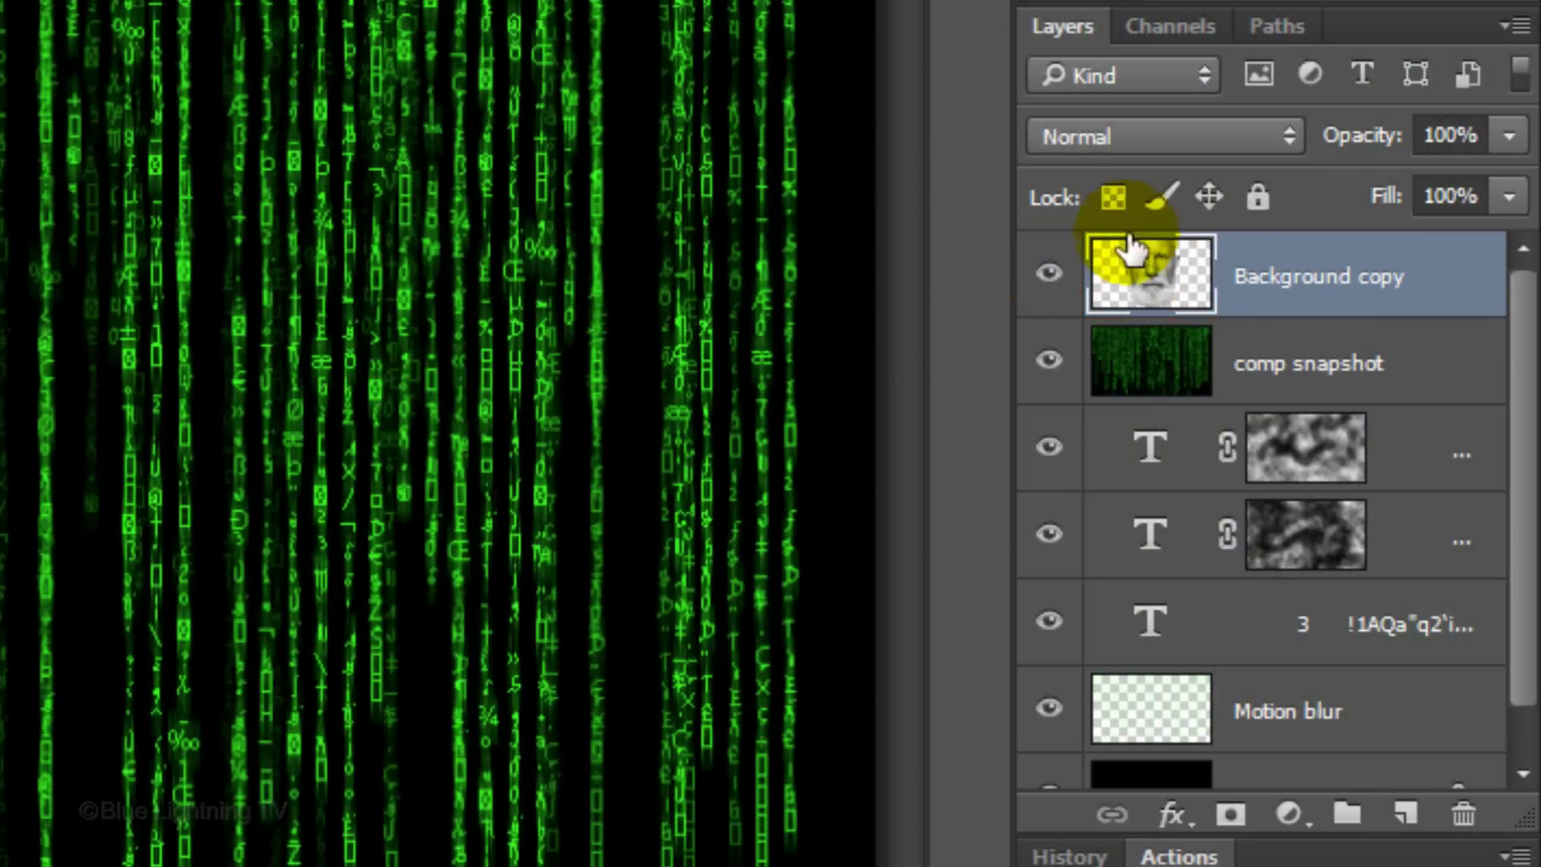
pyautogui.click(1128, 130)
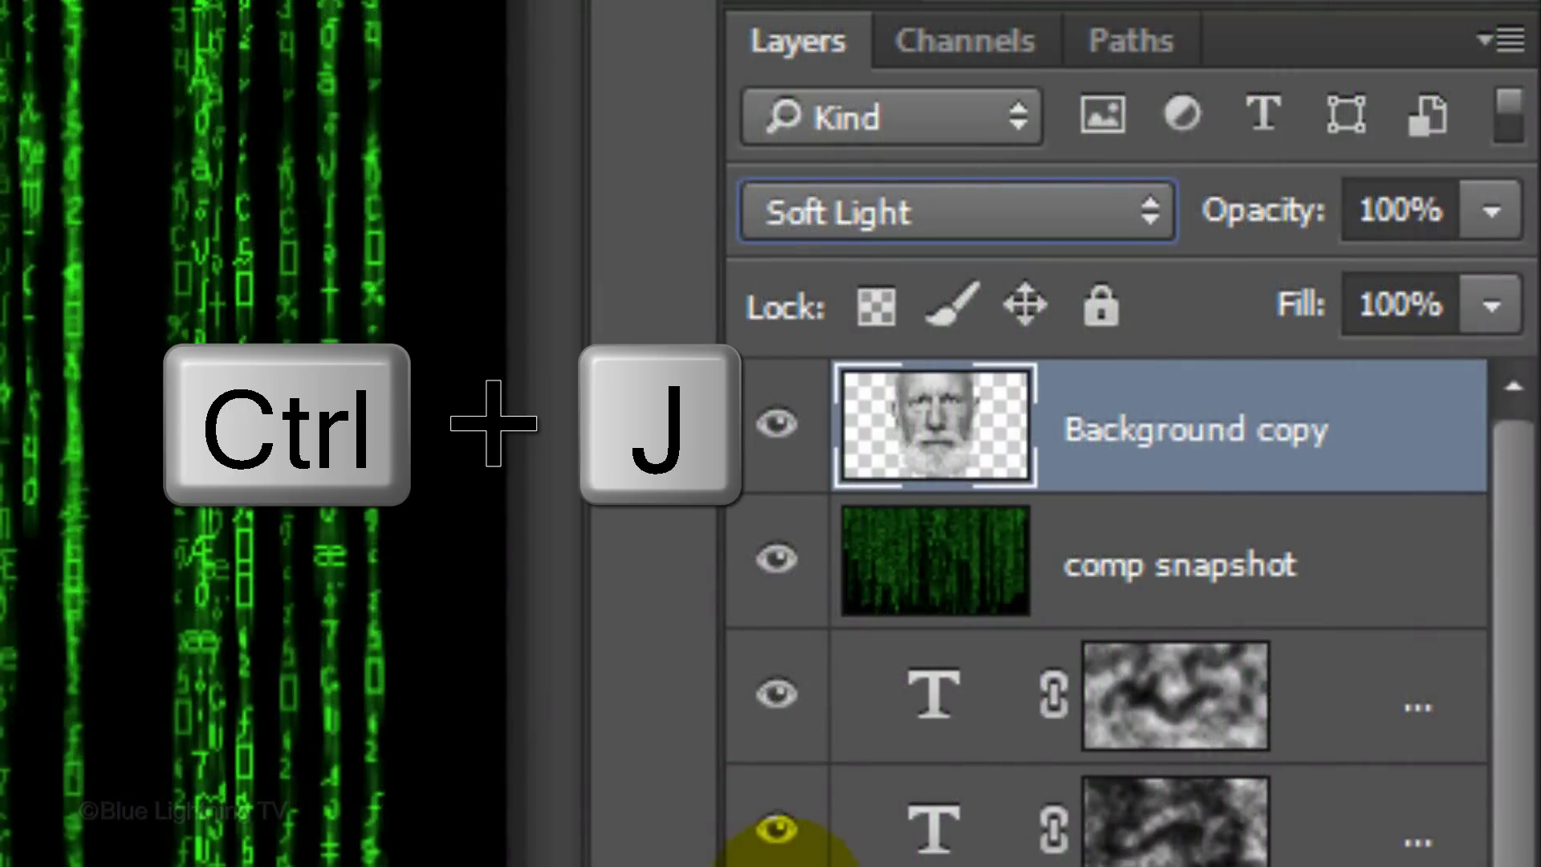
pyautogui.hotkey('ctrl', 'j')
pyautogui.hotkey('ctrl', 'j')
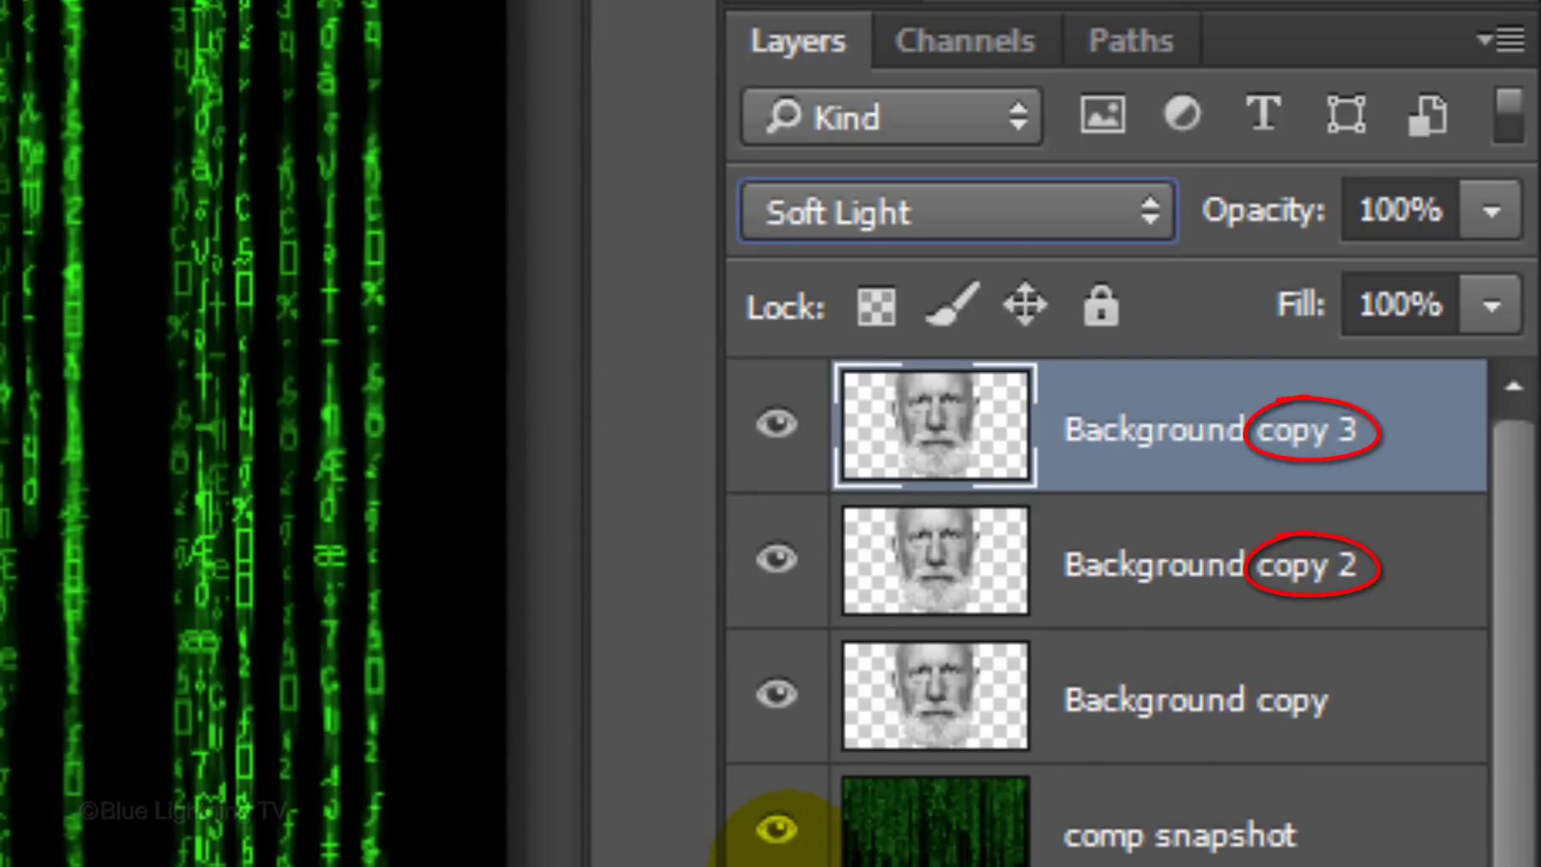
pyautogui.click(932, 223)
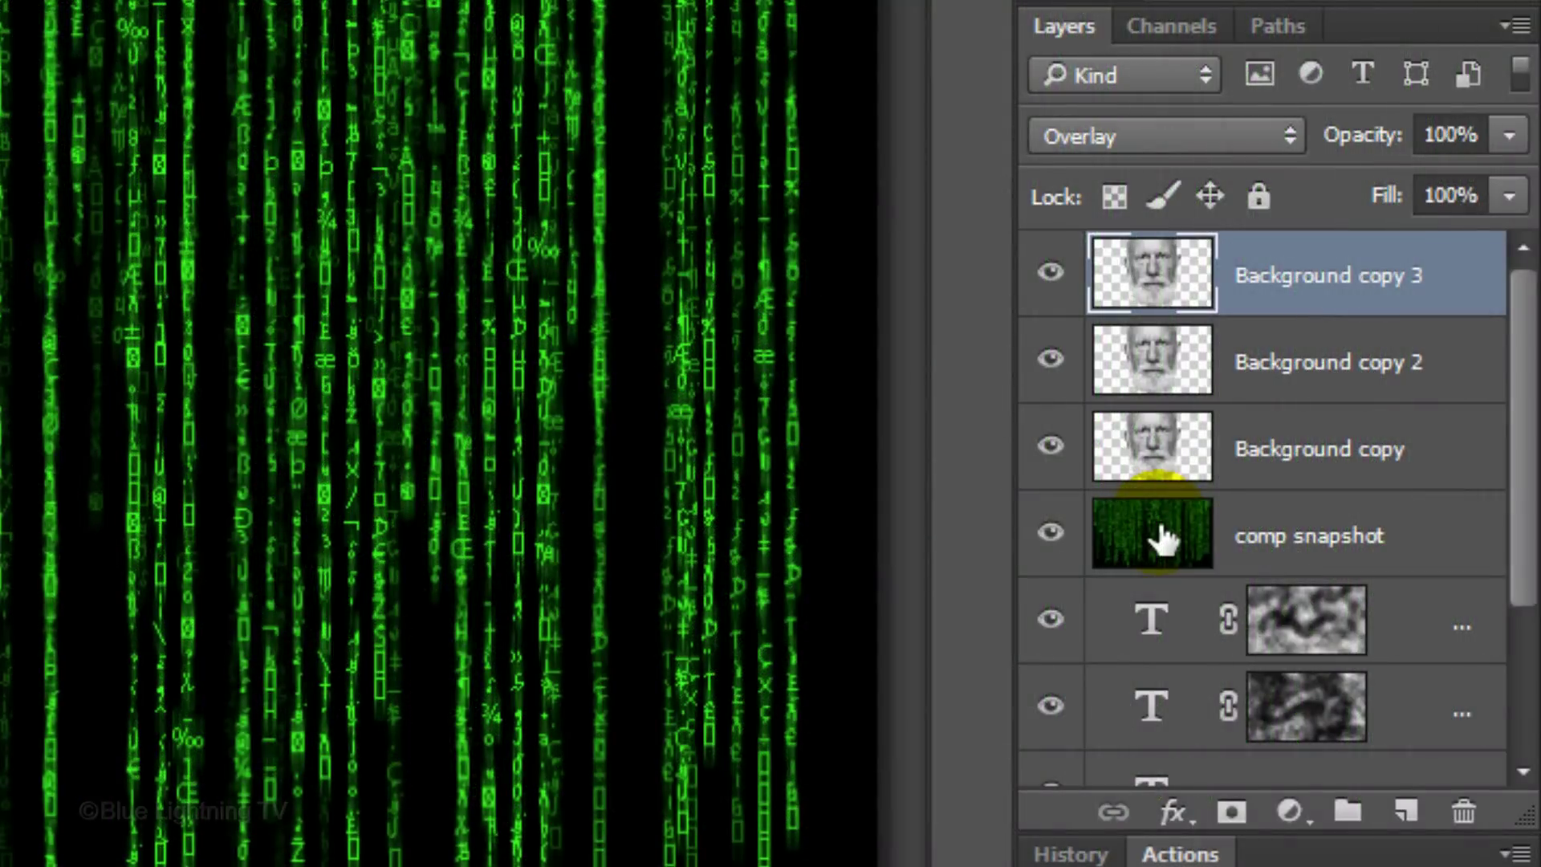
# Step: Add a layer mask to the comp snapshot layer
pyautogui.click(1163, 539)
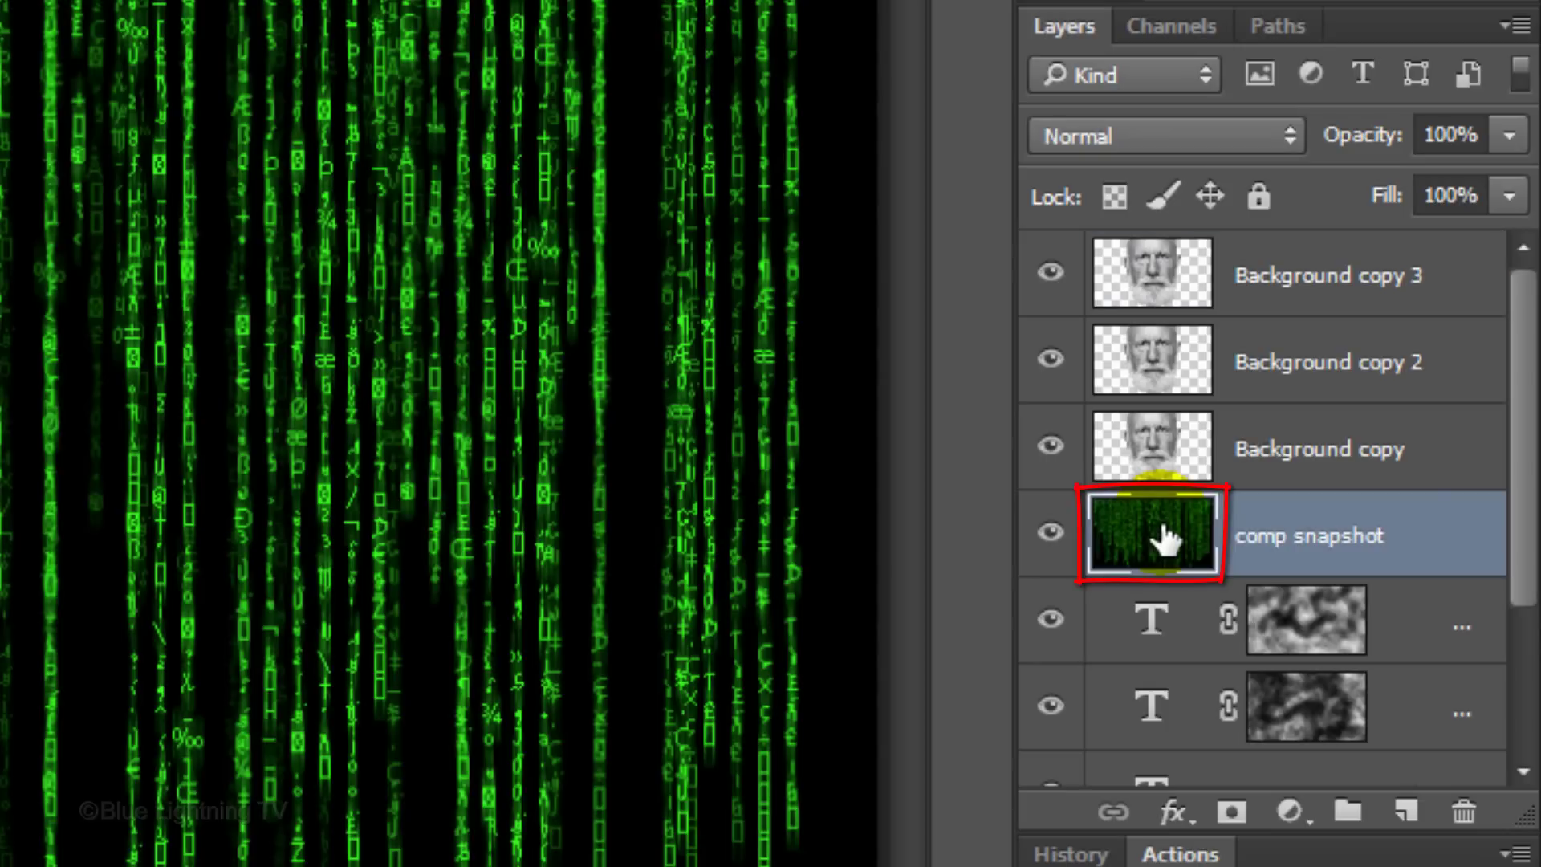
pyautogui.click(1236, 808)
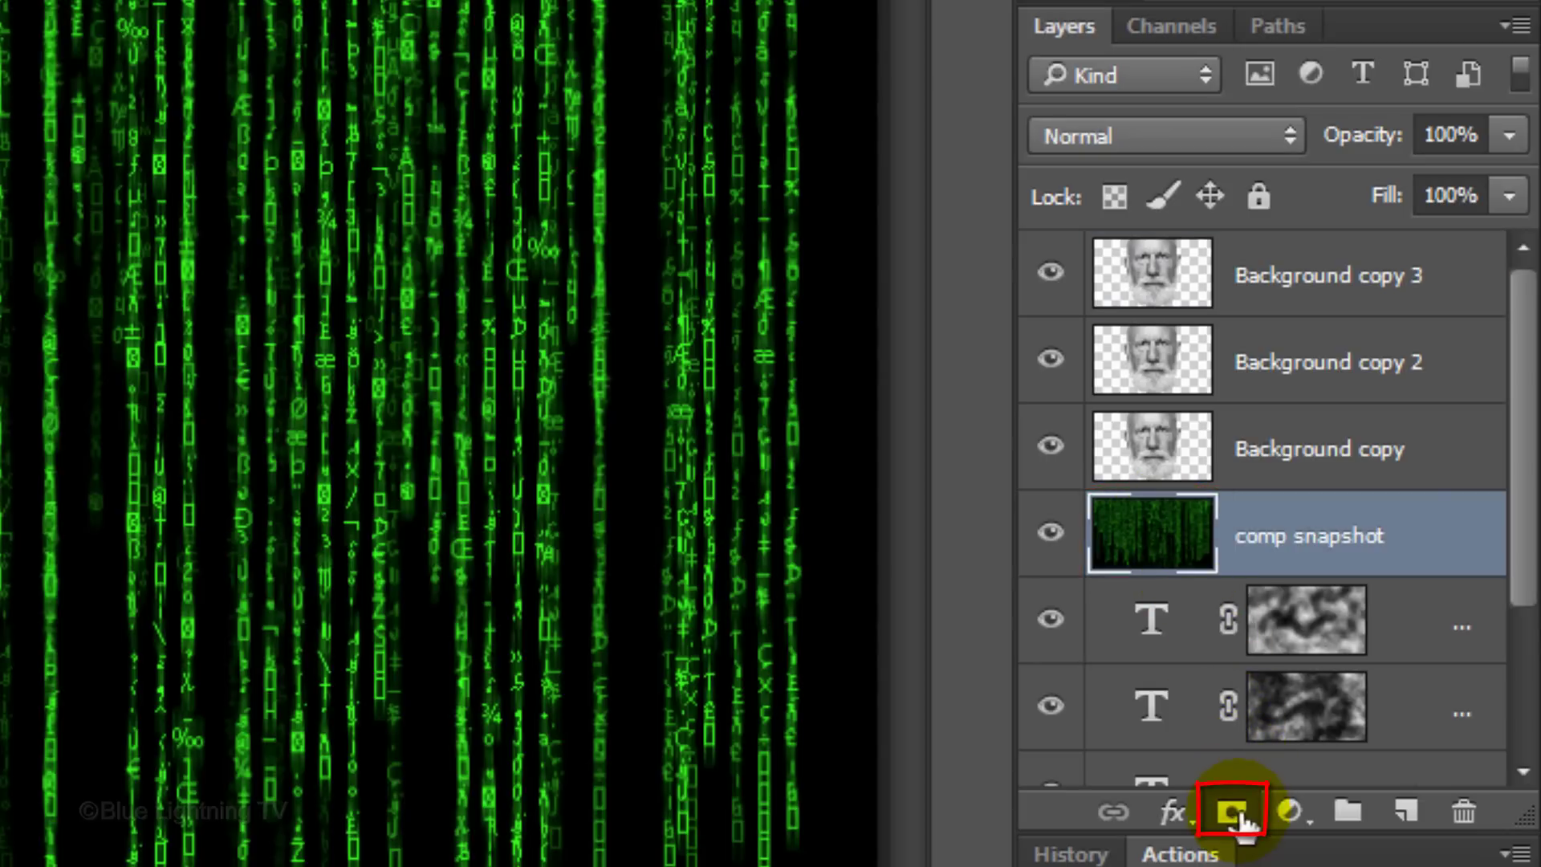
pyautogui.click(1235, 812)
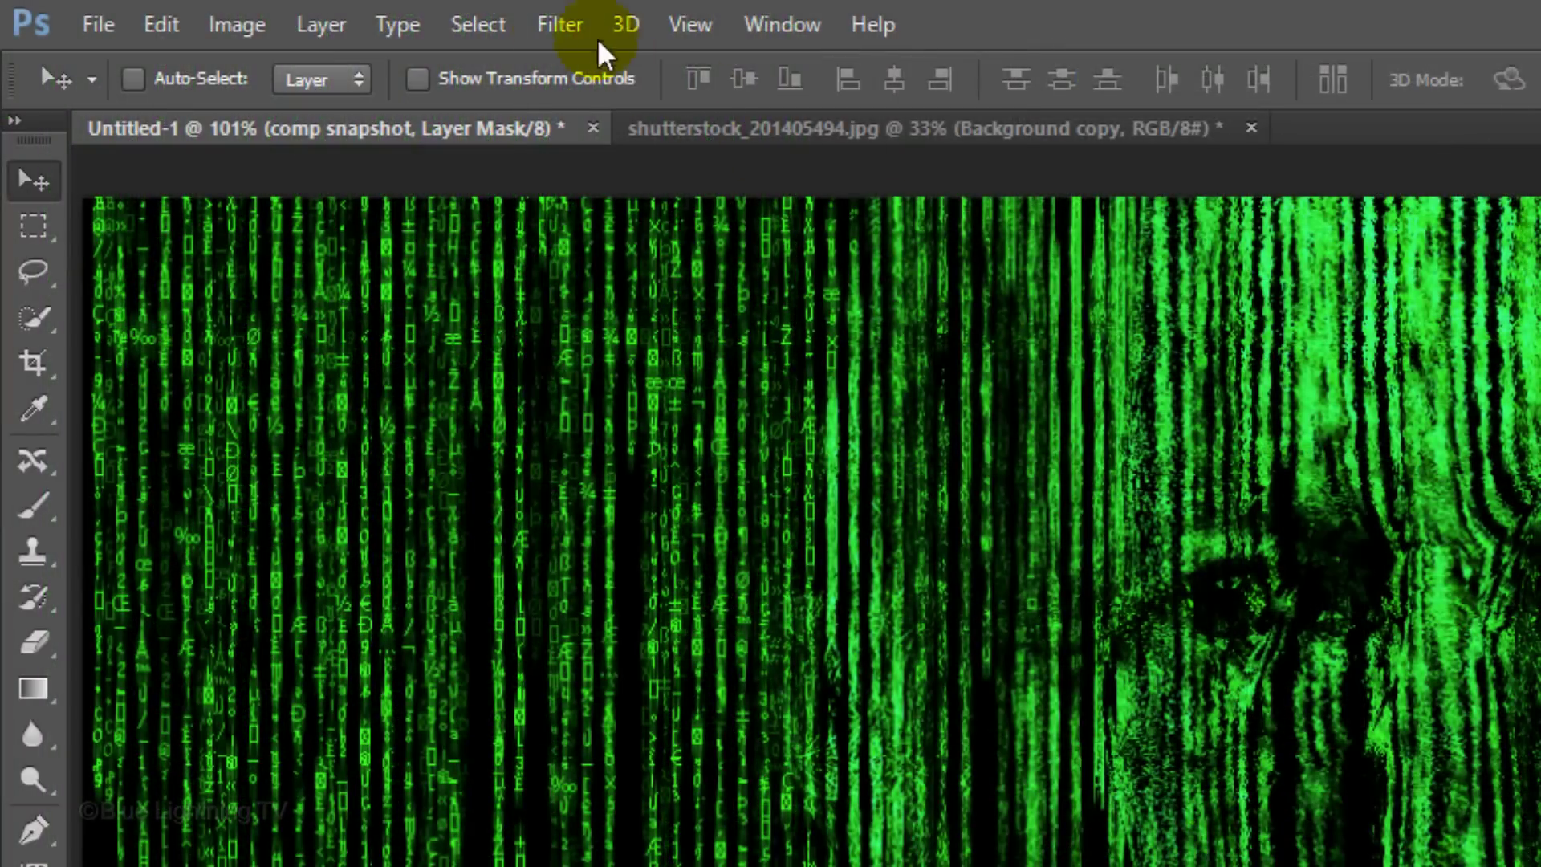
# Step: Fill the comp snapshot mask with Filter > Render > Clouds
pyautogui.click(560, 25)
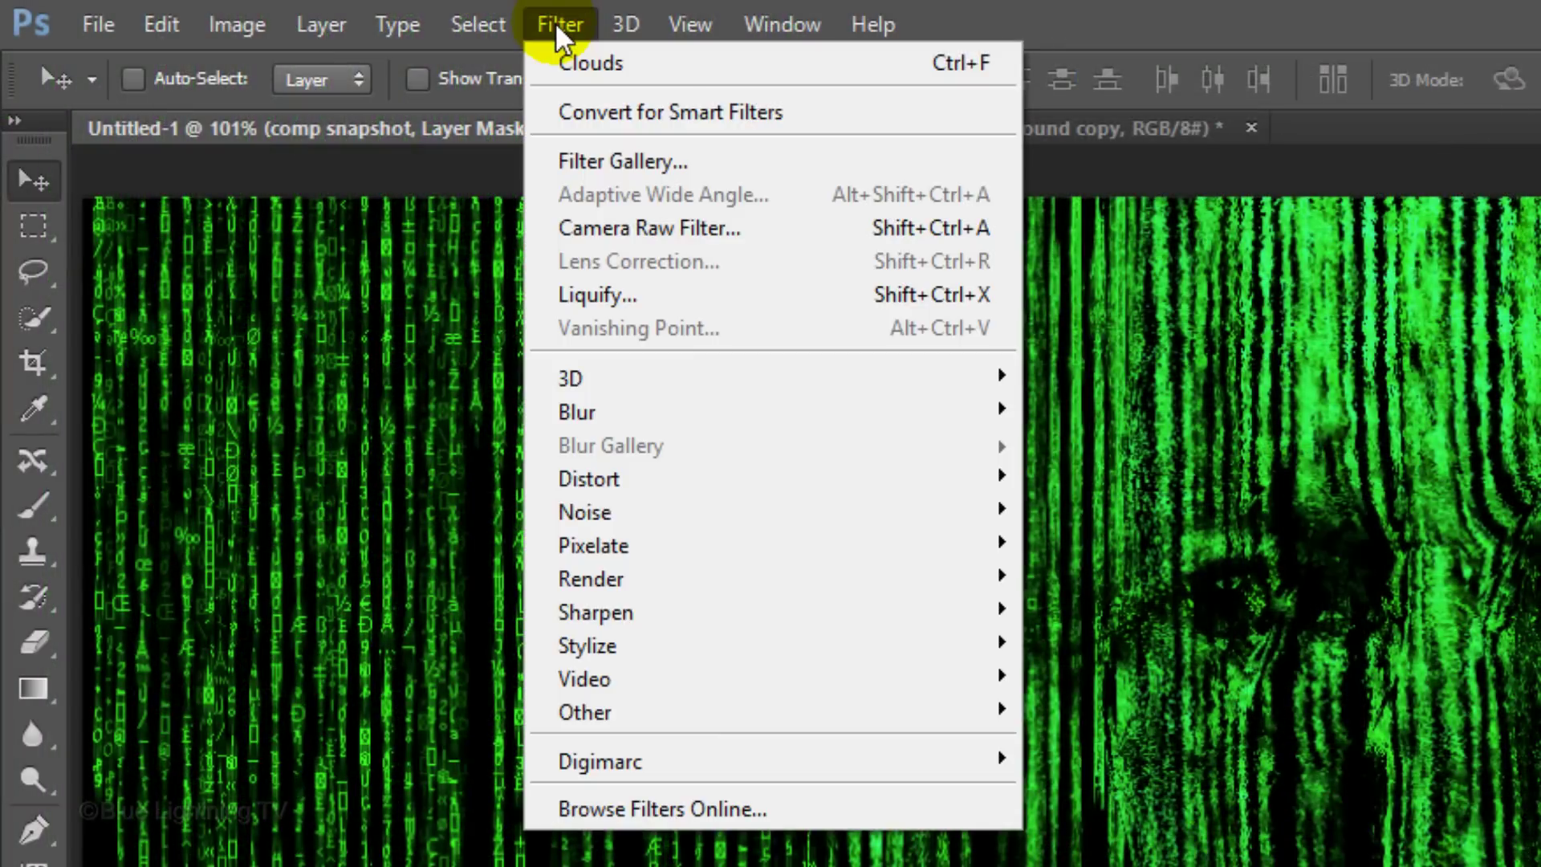
pyautogui.moveTo(628, 593)
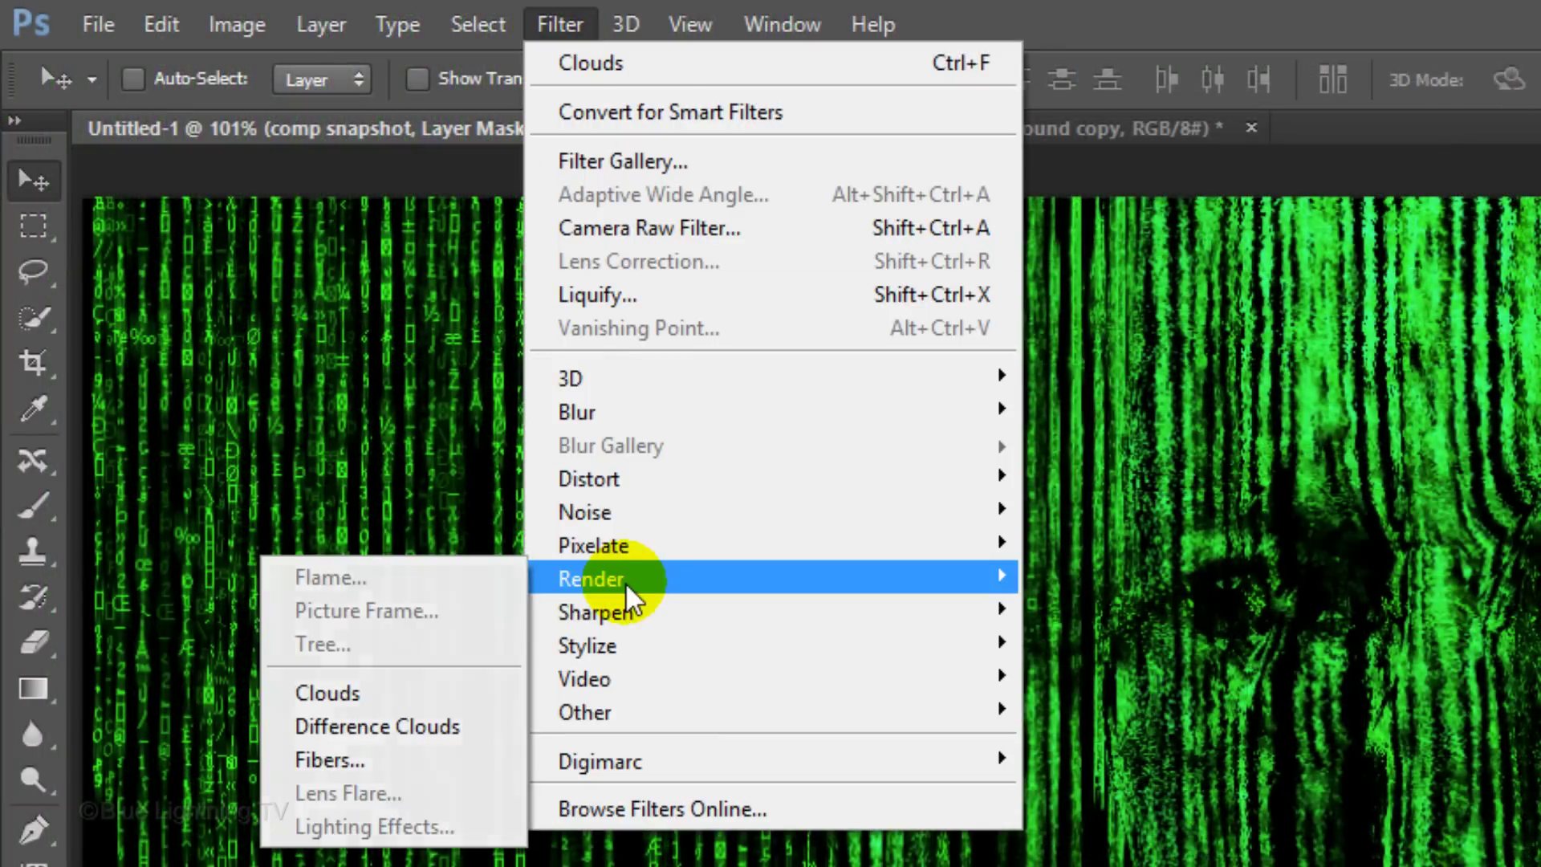
pyautogui.click(440, 690)
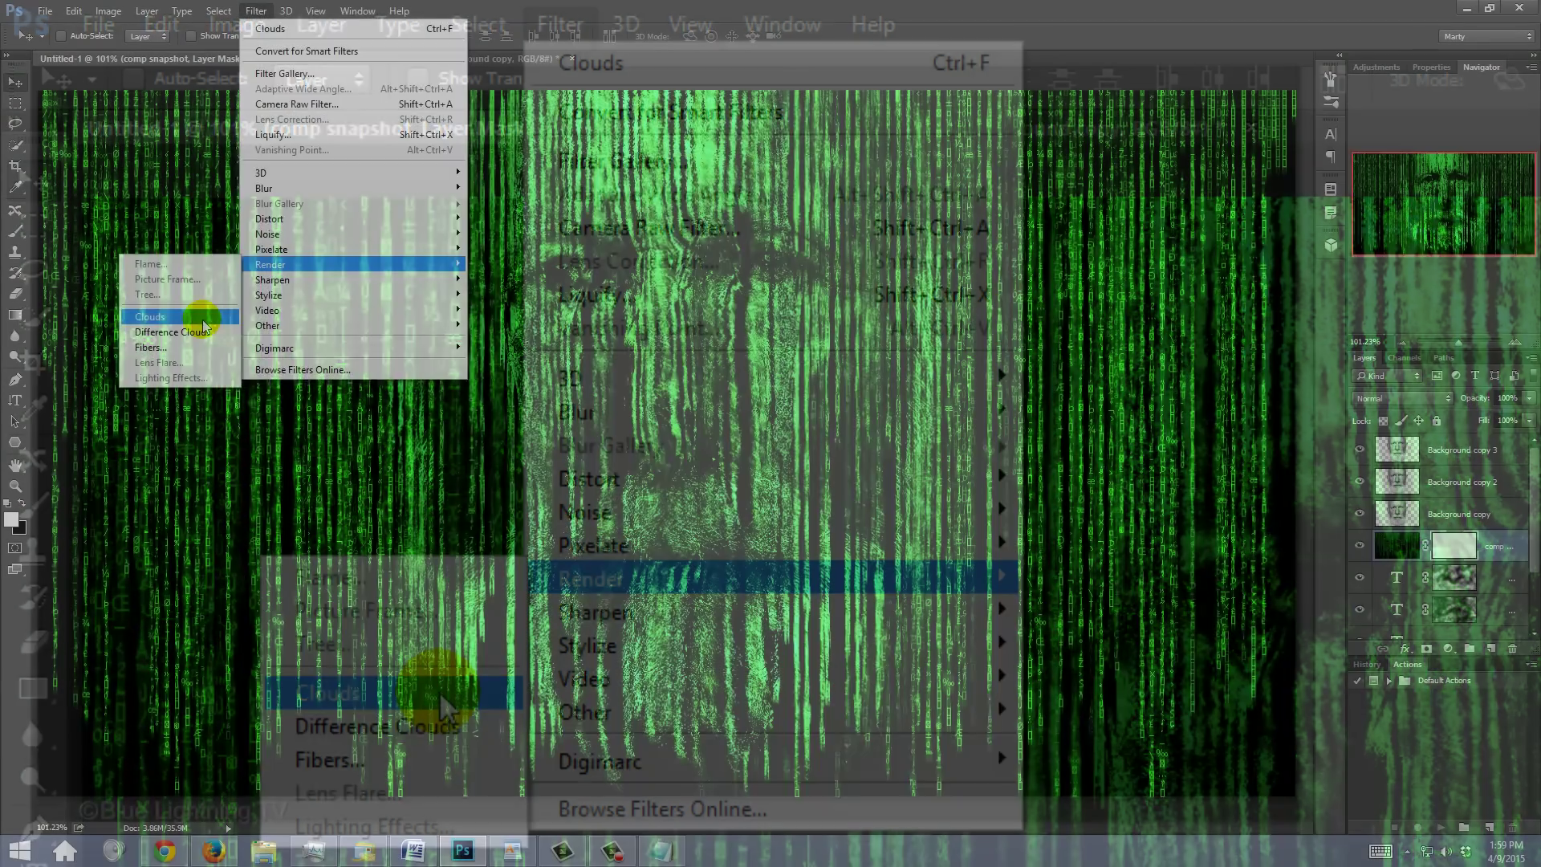